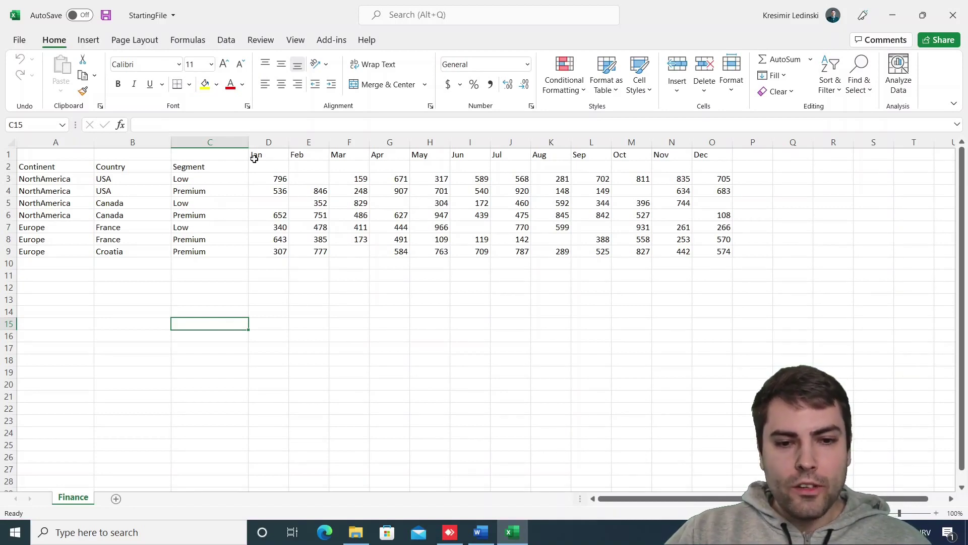
- Select the two header rows, the Jan–Dec month headers and the Continent header cell A2
drag(5, 153, 5, 166)
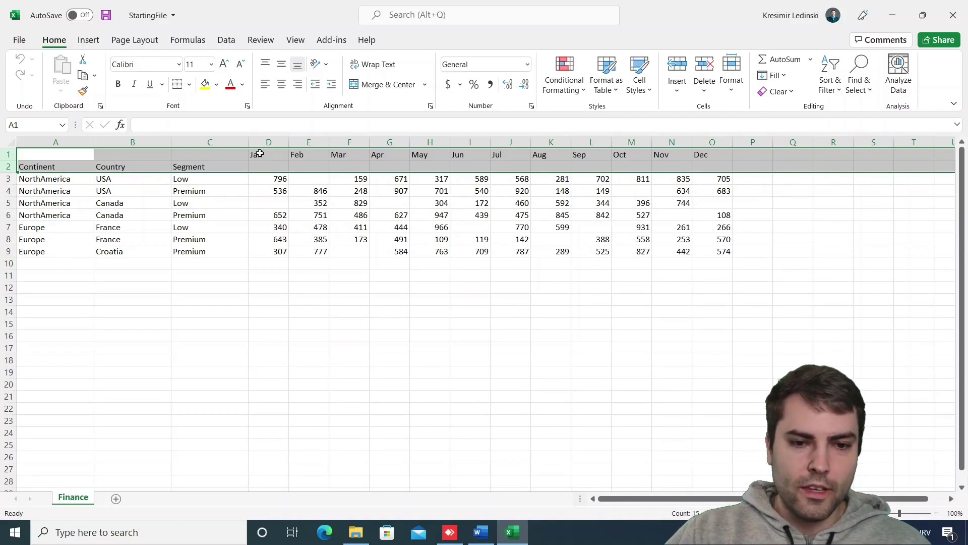
drag(260, 154, 719, 151)
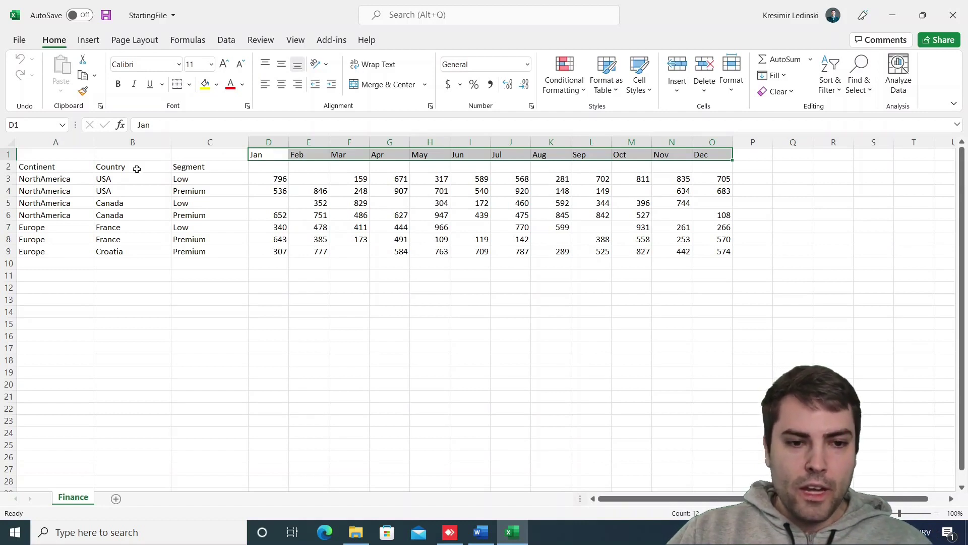
drag(51, 166, 187, 165)
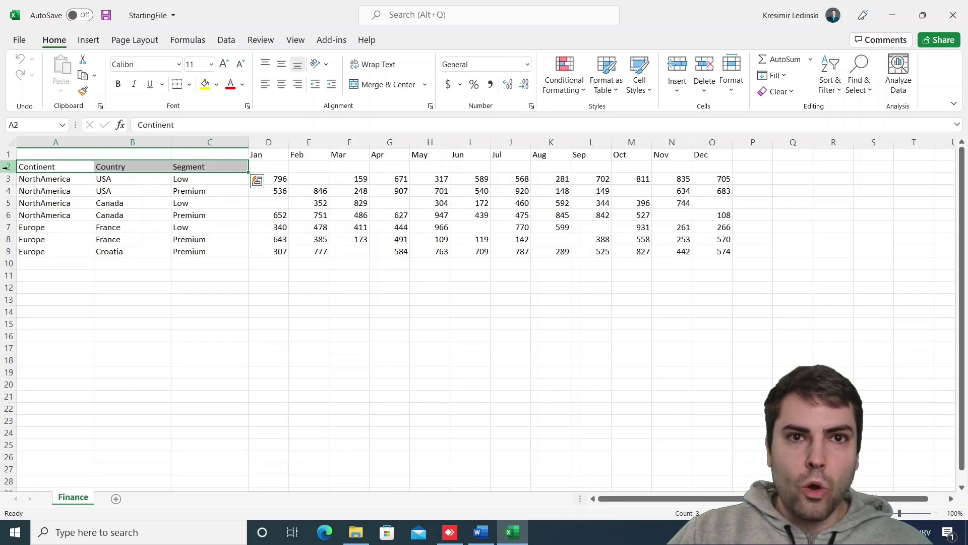
click(41, 166)
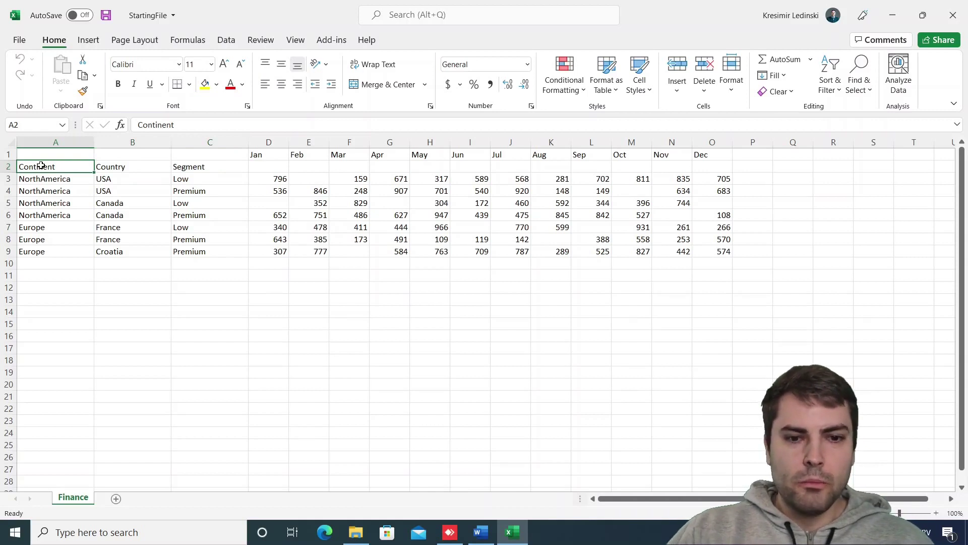
- Insert an empty column before Jan and give it the header 'Typwe' in D2
click(266, 141)
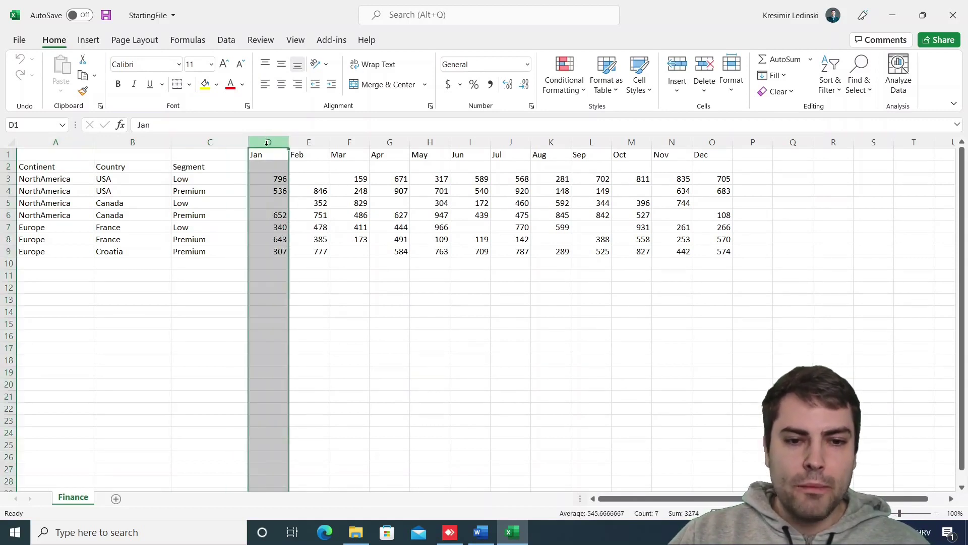
right_click(267, 142)
click(292, 251)
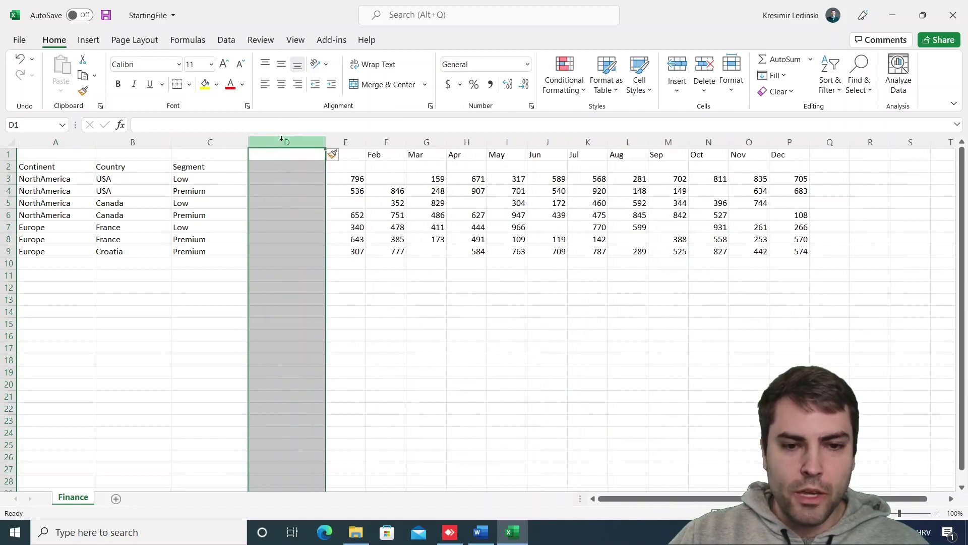
drag(356, 154, 799, 154)
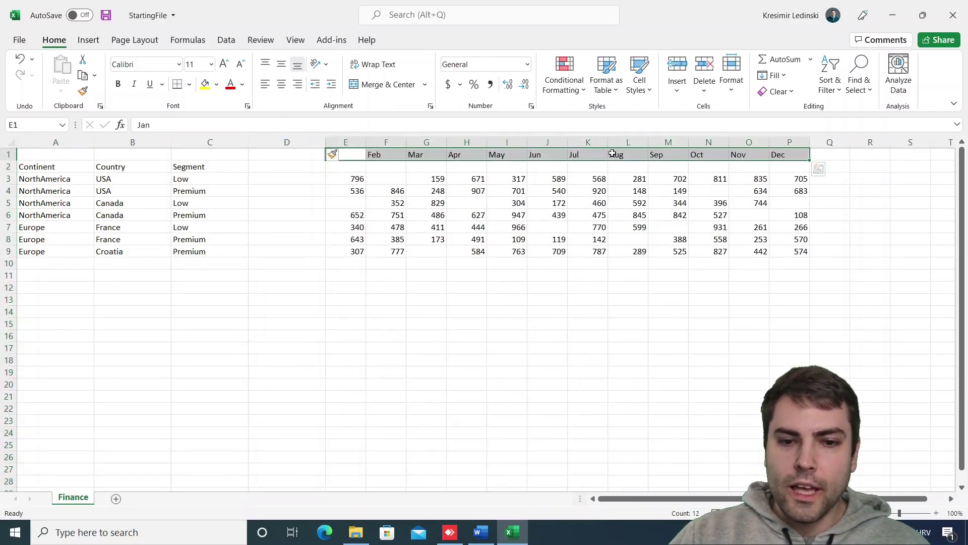
drag(356, 154, 766, 156)
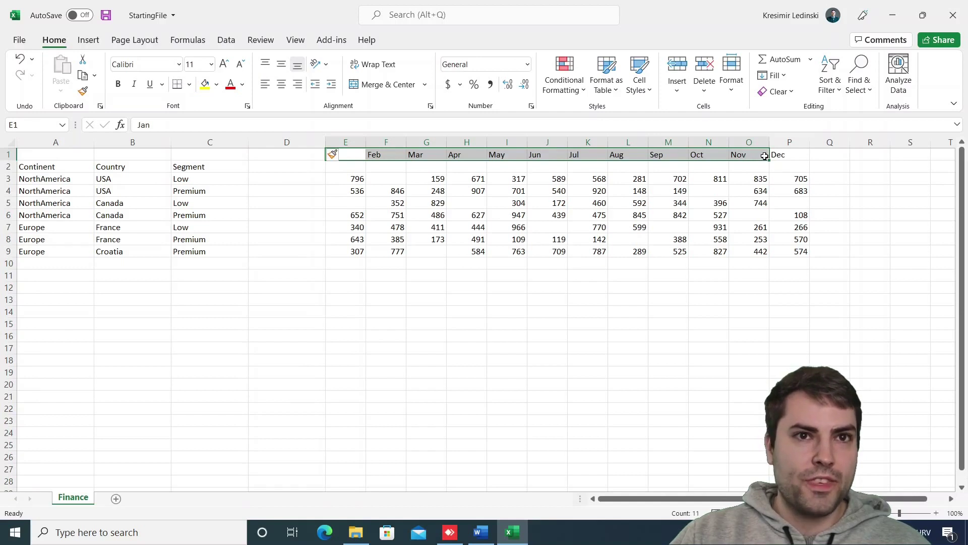
click(286, 163)
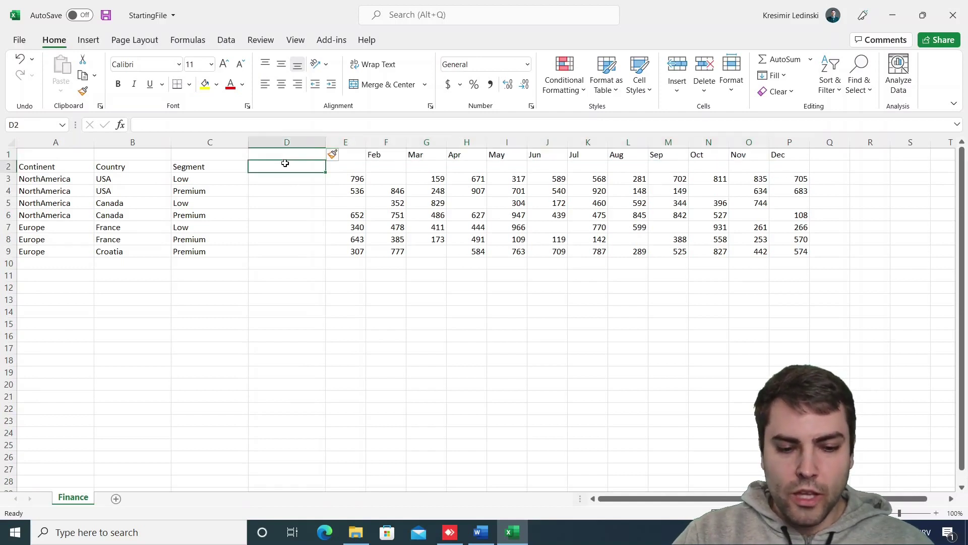
text(Typwe)
key(Return)
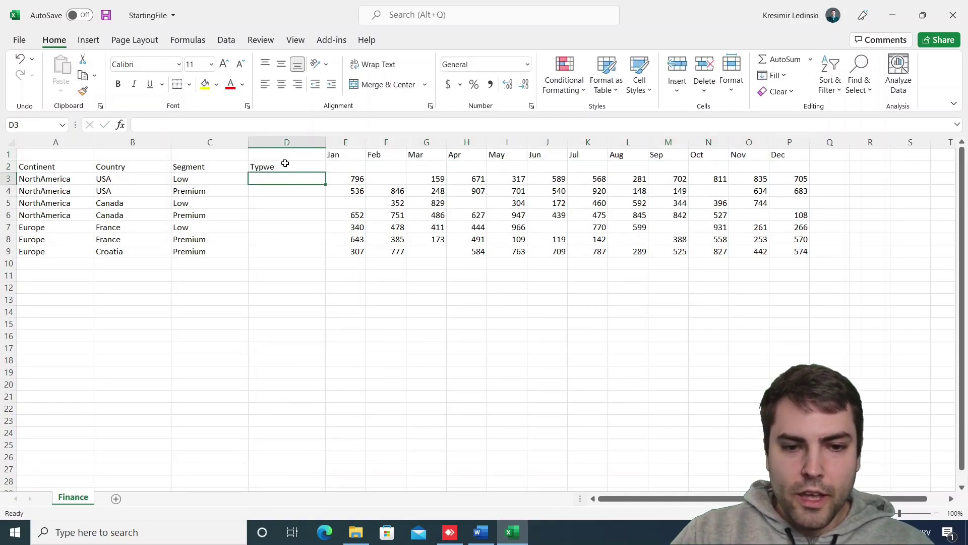
- Delete the newly added Typwe column D again
drag(289, 183, 300, 247)
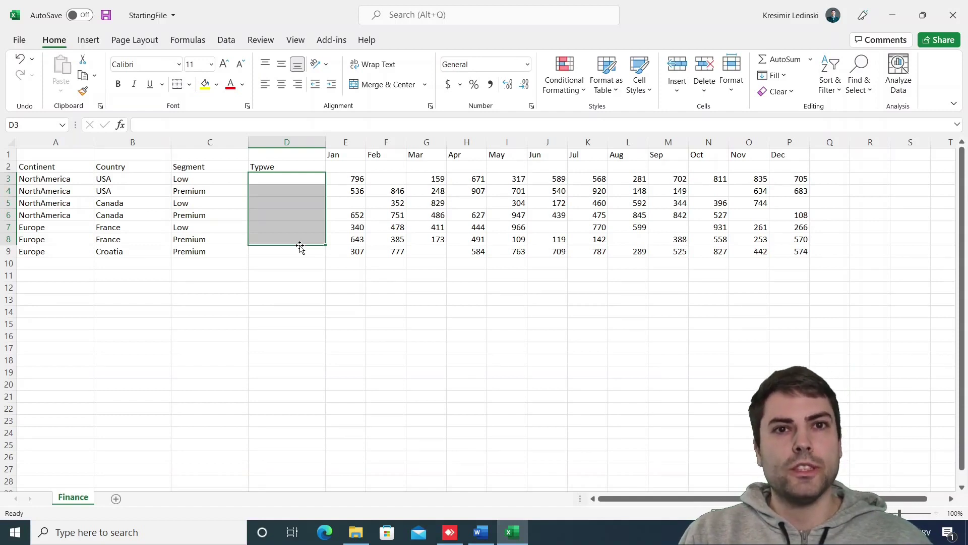
right_click(277, 142)
click(310, 264)
click(236, 268)
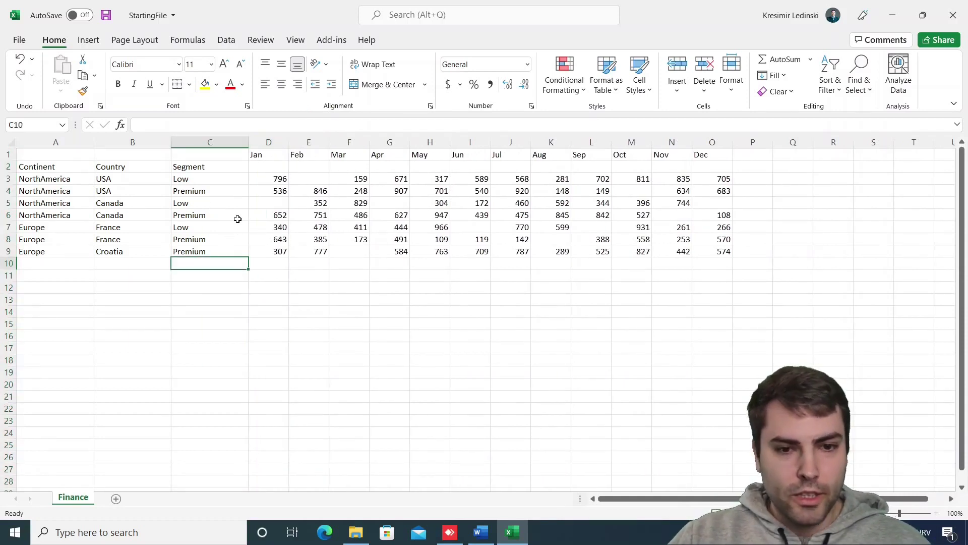
- Load range A1:O9 into Power Query via From Table/Range with 'My table has headers' ticked
drag(54, 155, 718, 251)
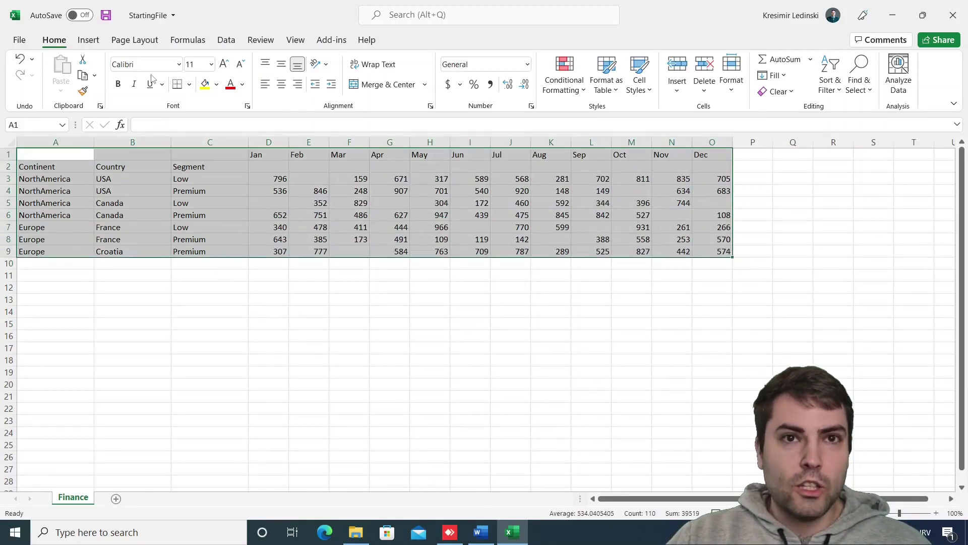
click(226, 40)
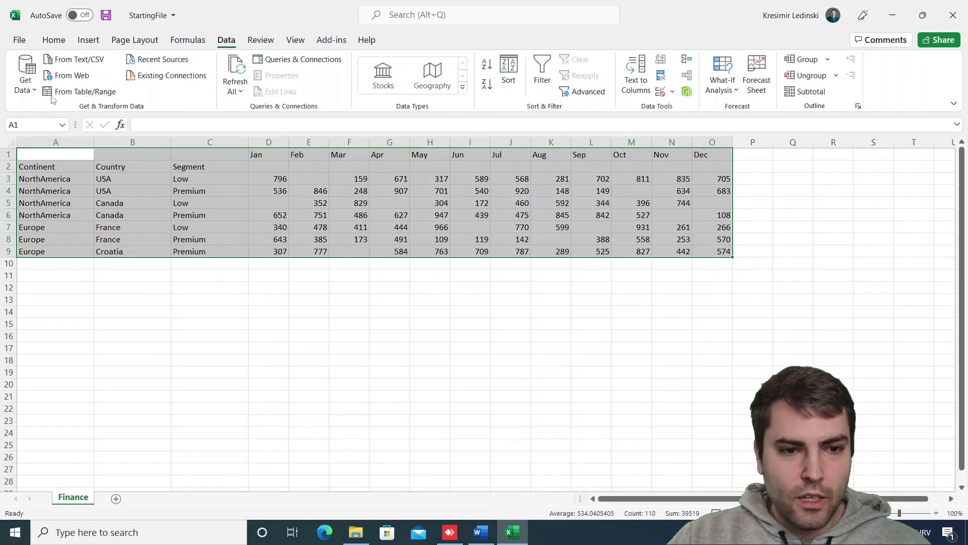
click(80, 91)
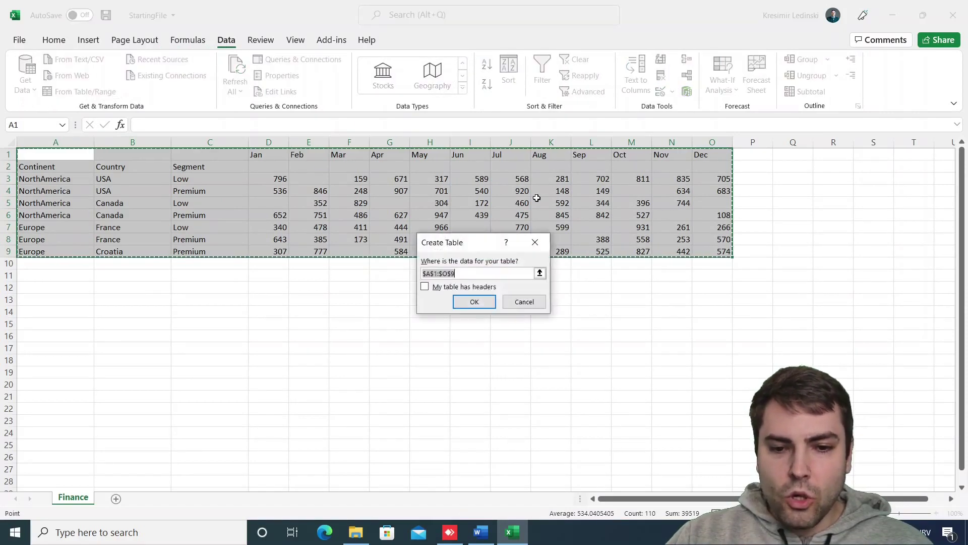
click(425, 287)
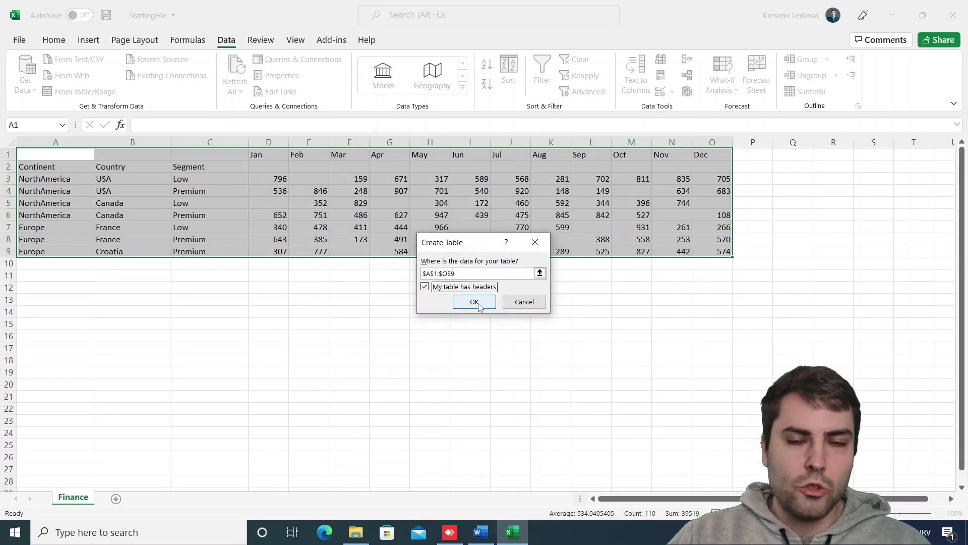
click(475, 301)
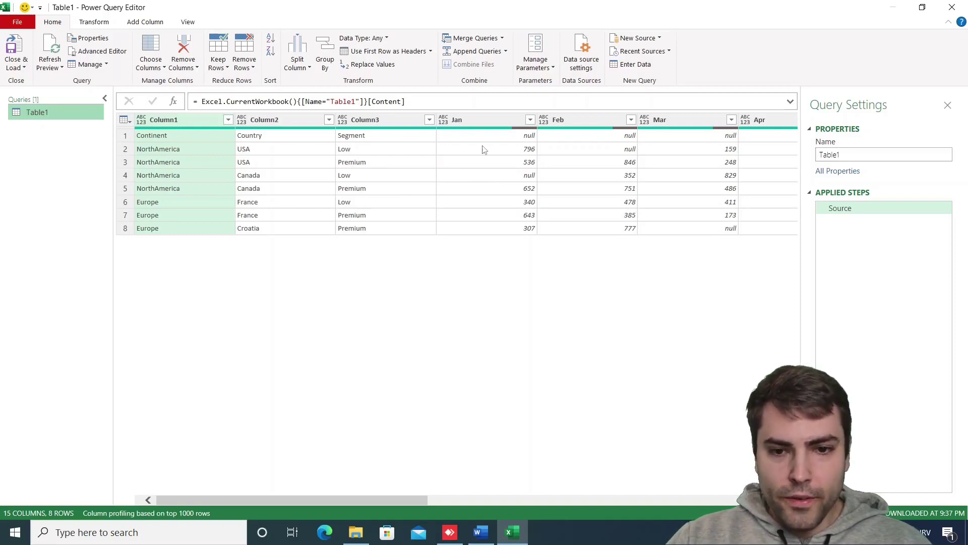
click(468, 124)
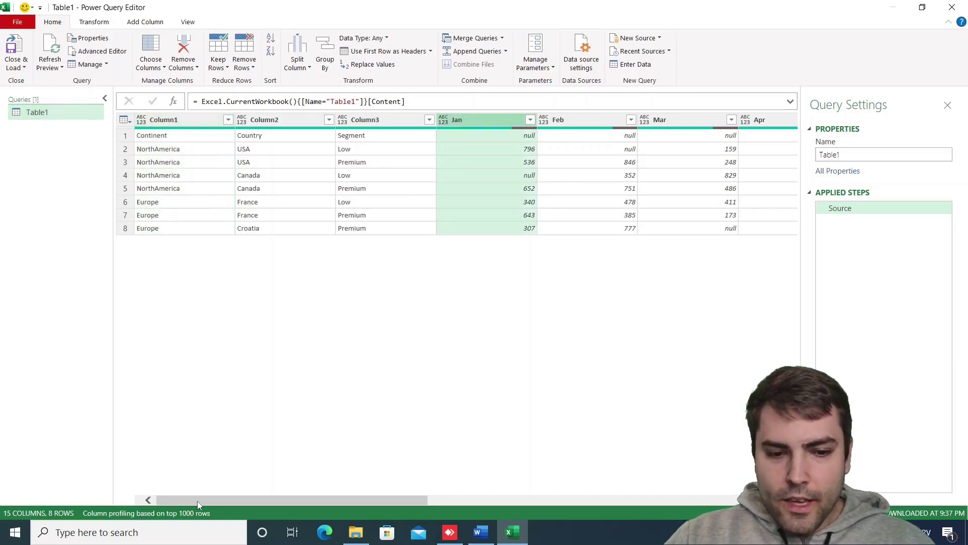
drag(197, 501, 619, 507)
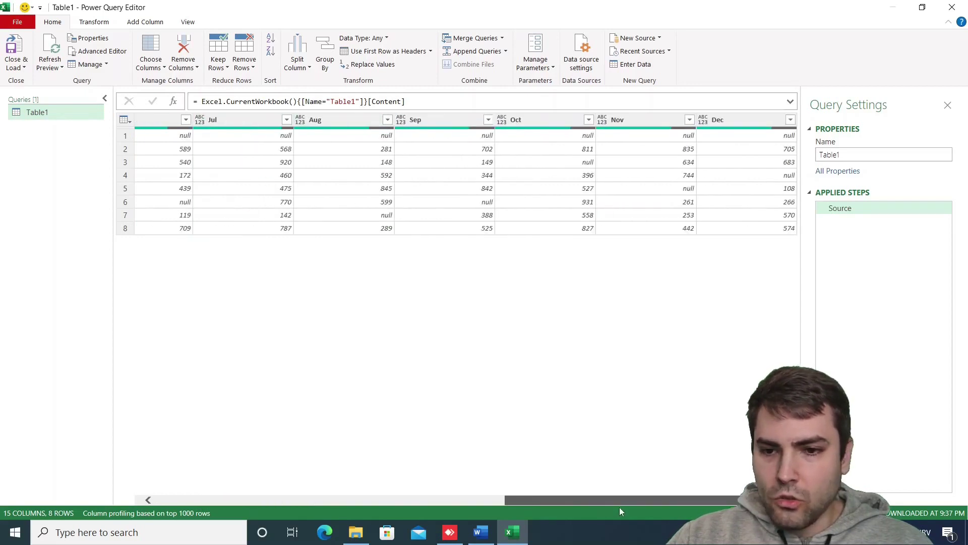
click(749, 123)
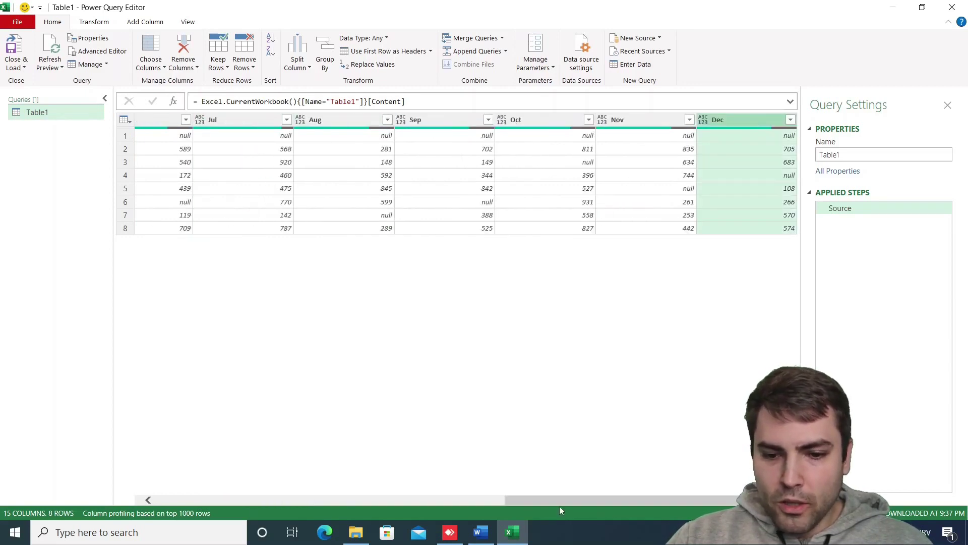
drag(558, 499, 149, 499)
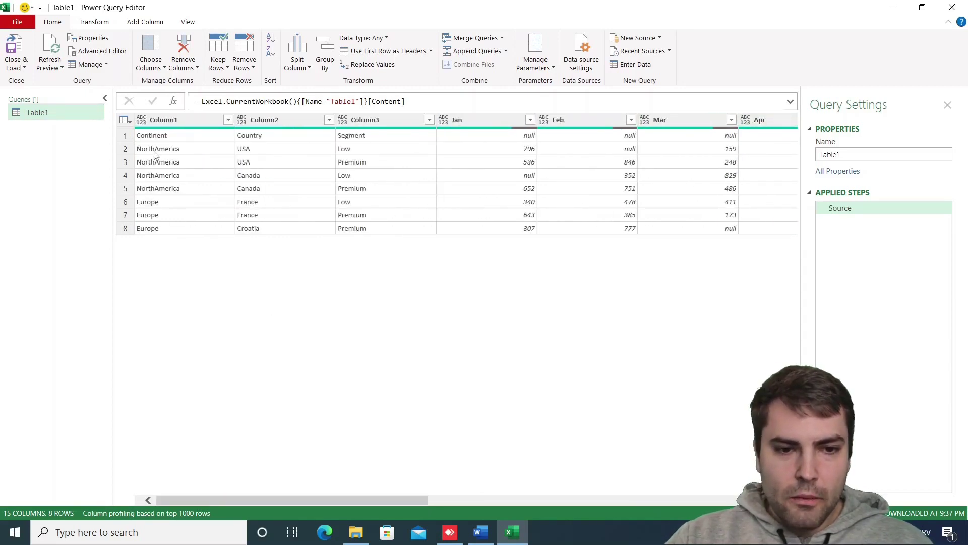
click(154, 137)
click(248, 139)
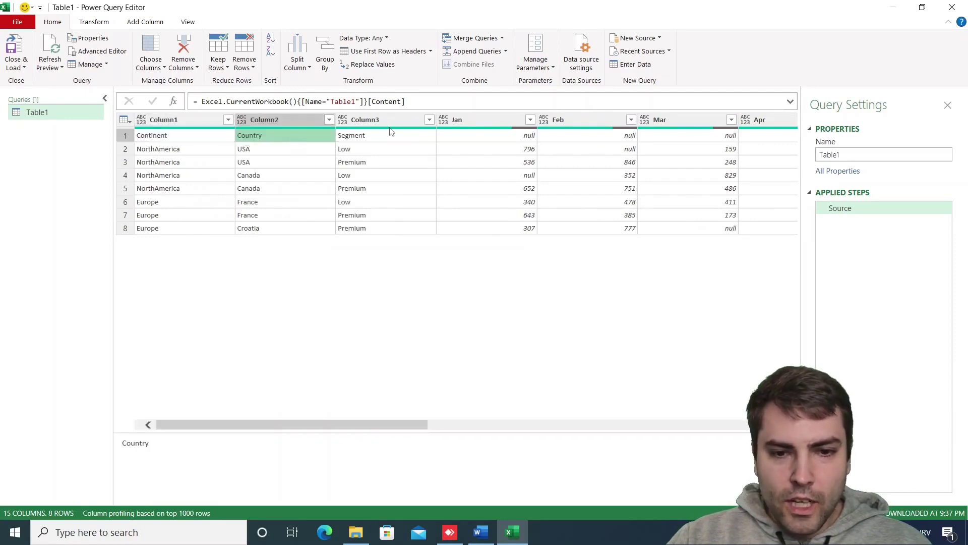
click(392, 131)
click(162, 139)
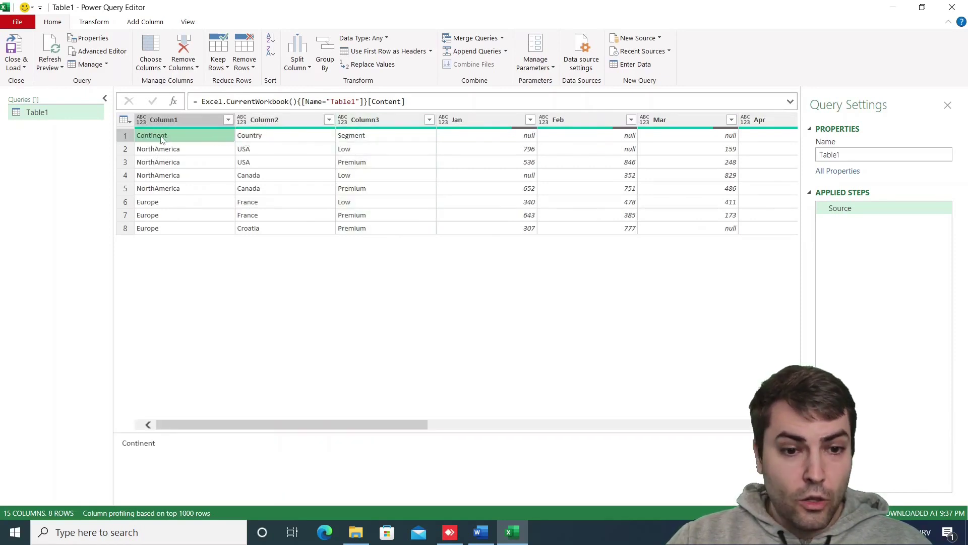
click(271, 135)
click(378, 142)
click(196, 123)
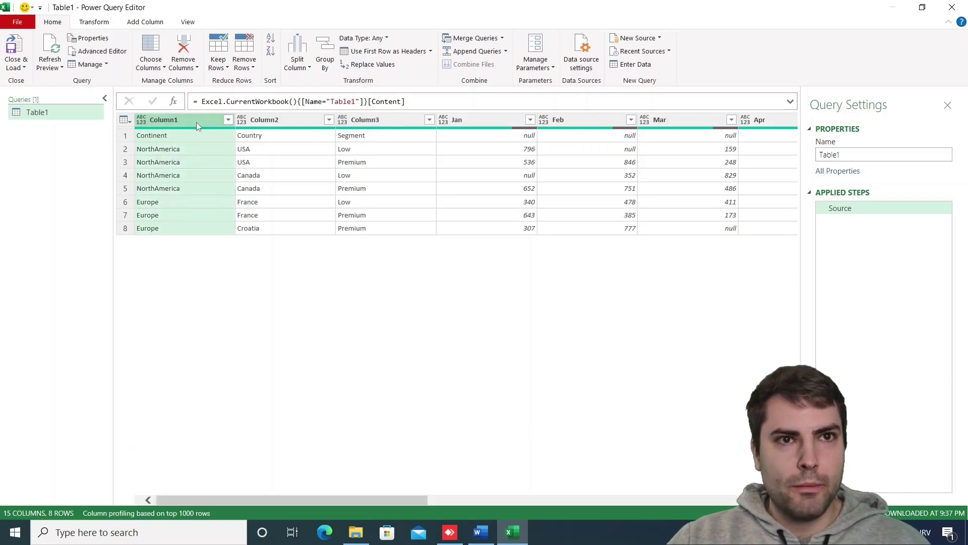
- Rename Column1, Column2 and Column3 to Continent, Country and 'Segmetn'
double_click(167, 119)
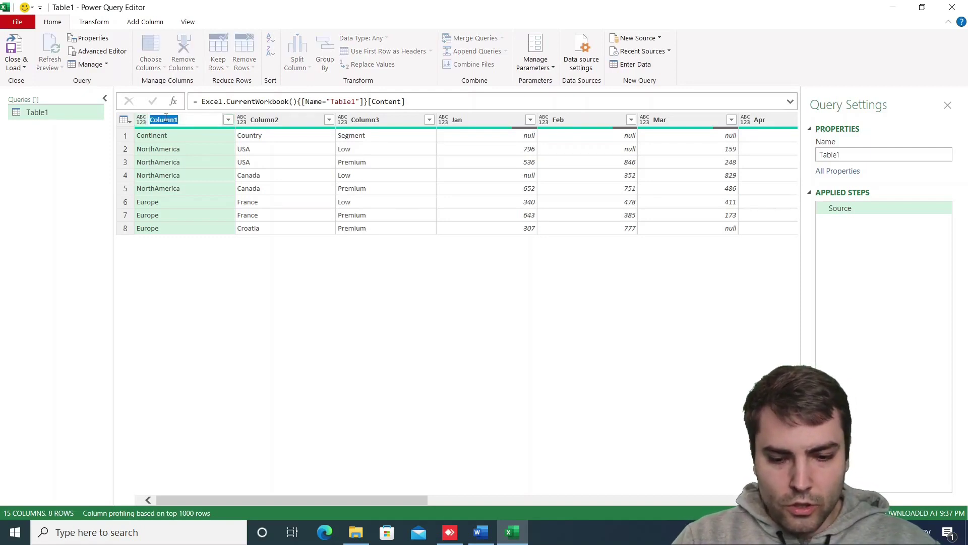
text(Continent)
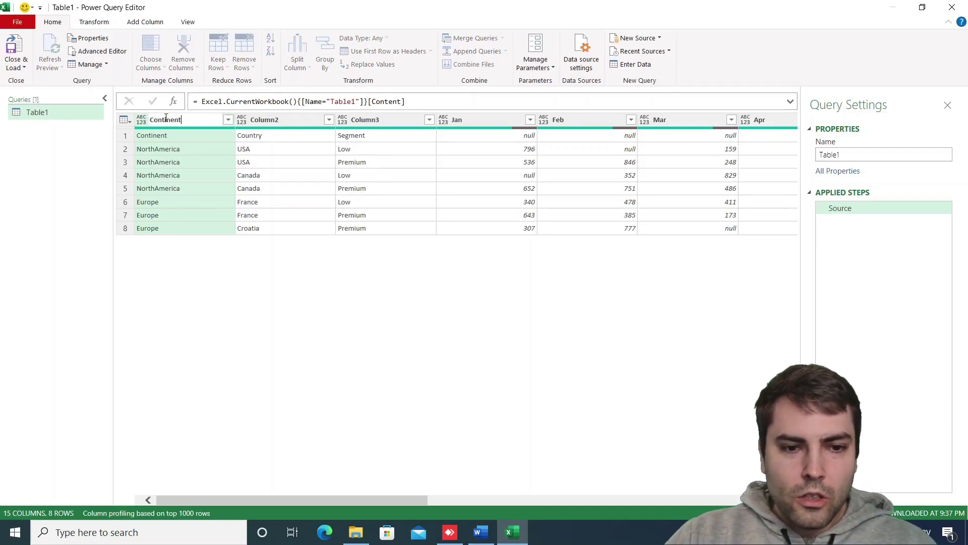
key(Return)
double_click(280, 119)
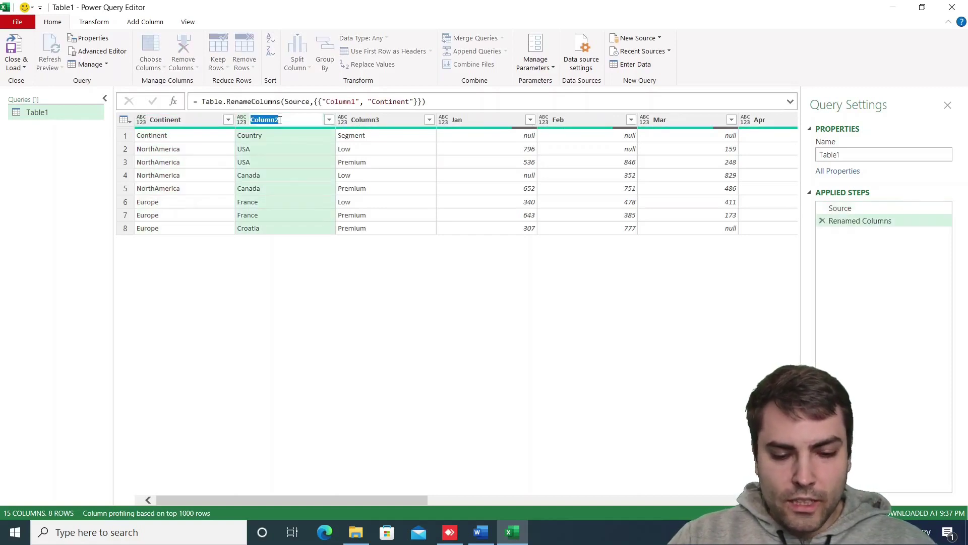
text(Country)
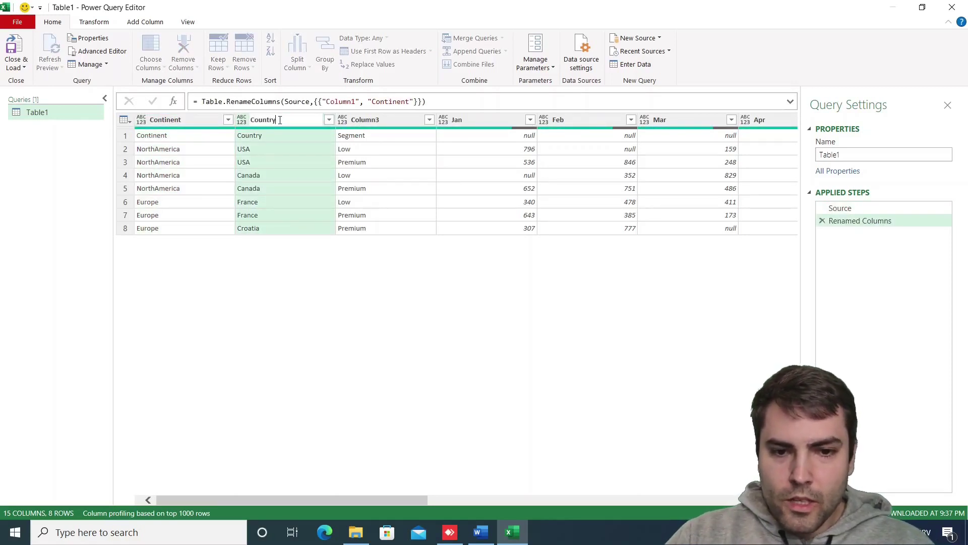
click(394, 121)
double_click(394, 121)
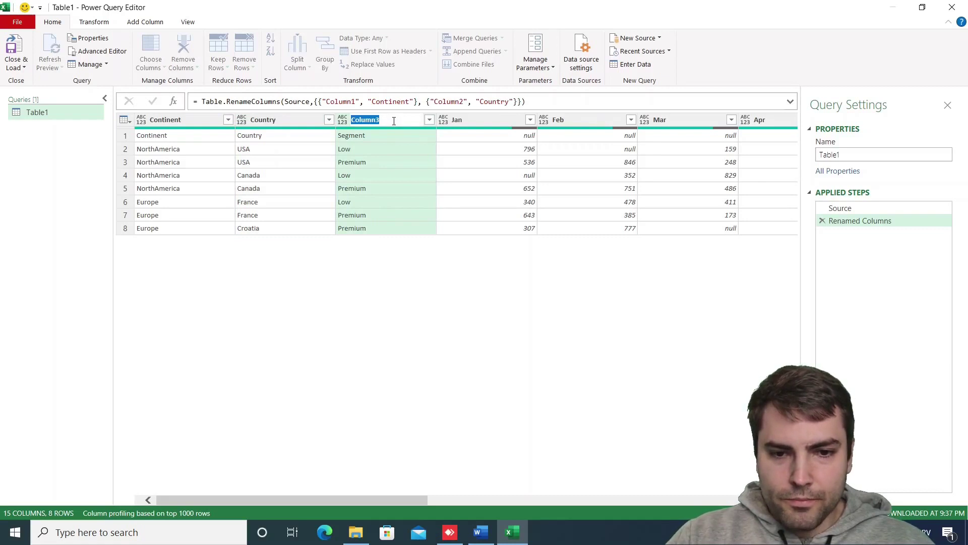
text(Segmetn)
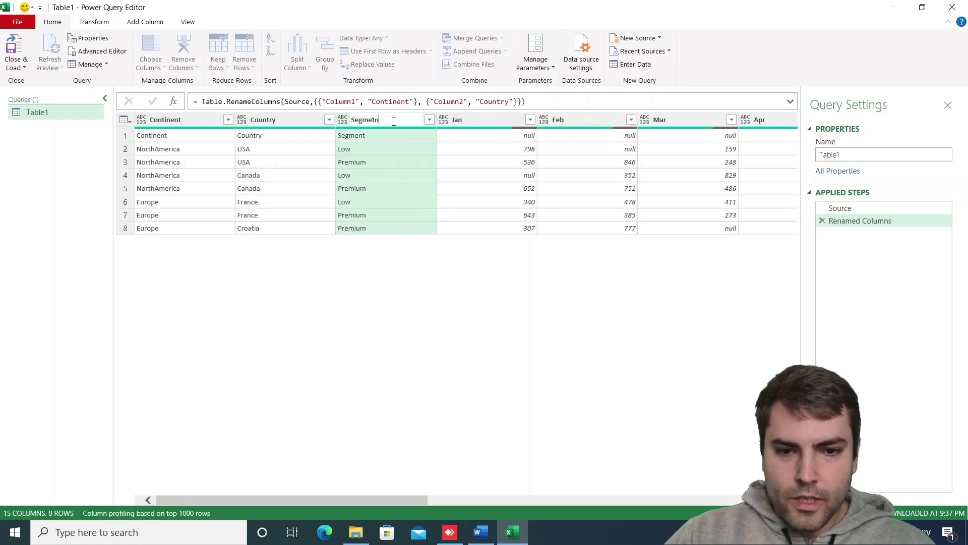
click(348, 287)
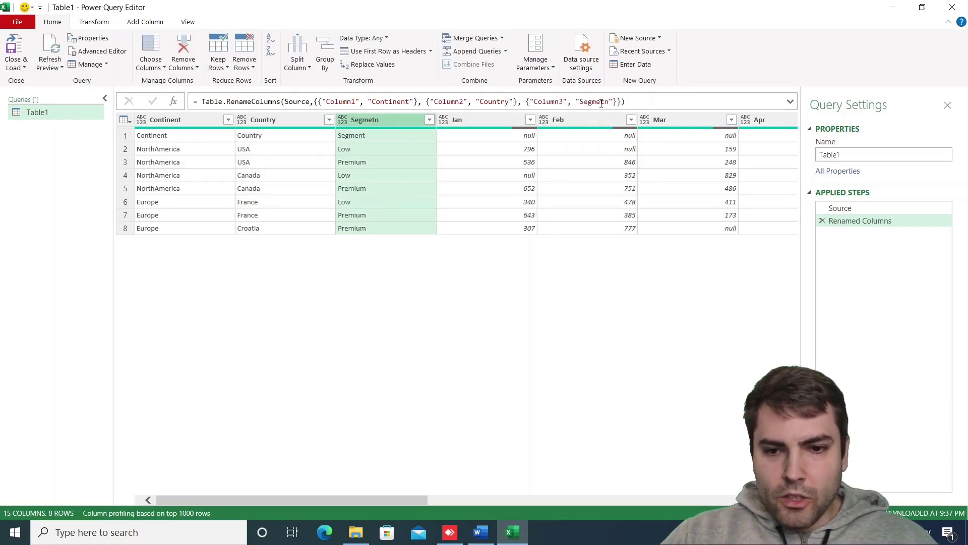
- Fix the misspelled 'Segmetn' header so it reads Segment
double_click(370, 121)
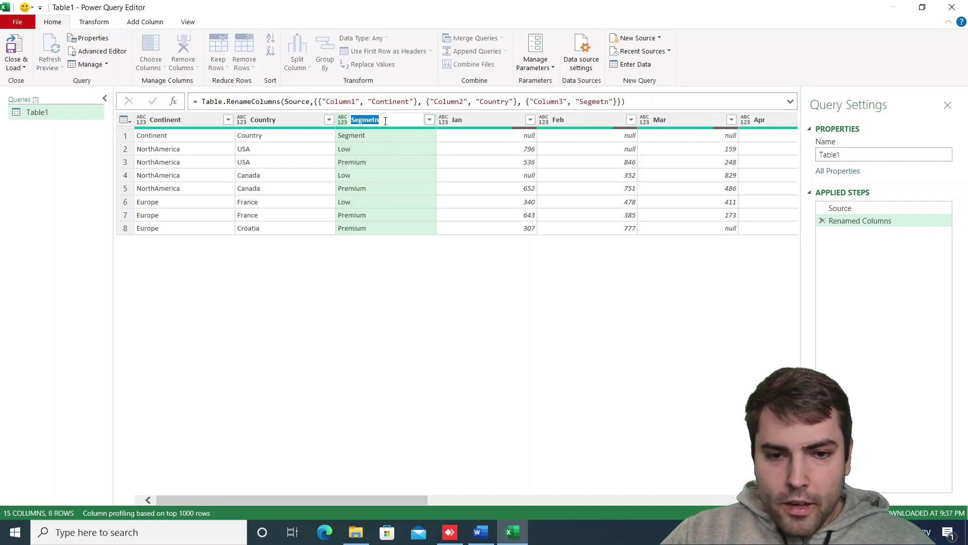
click(388, 121)
key(BackSpace)
key(BackSpace)
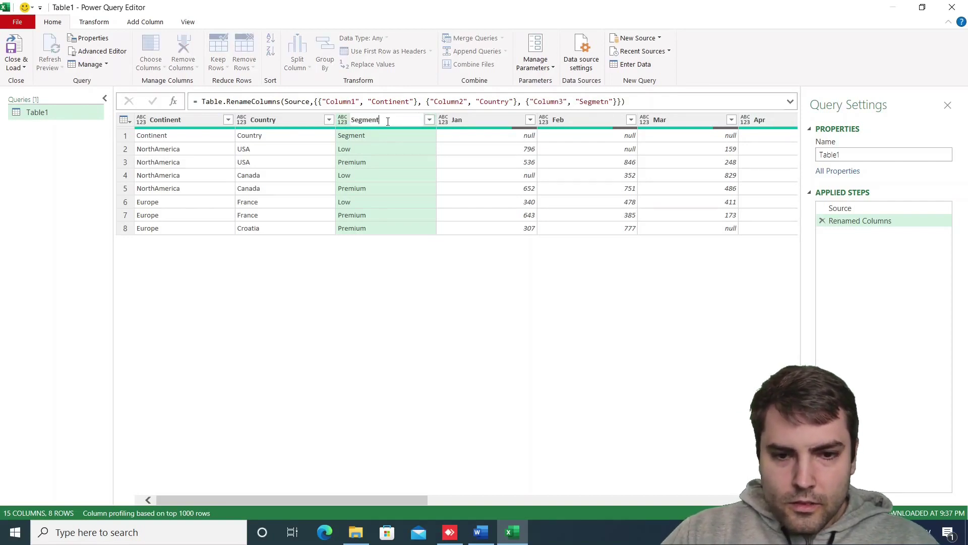
text(nt)
key(Return)
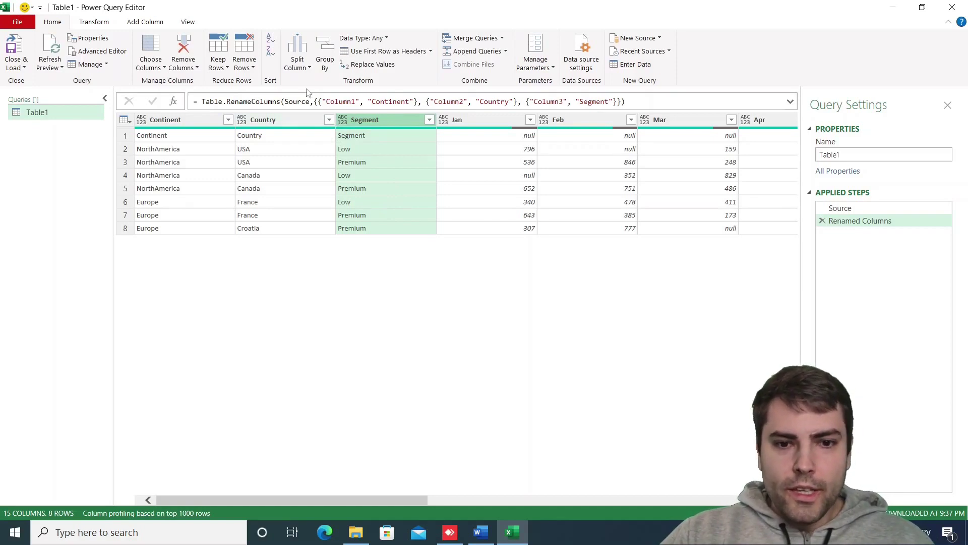
- Remove 'Table.RenameColumns(Source,' and the closing parenthesis, leaving only the rename-pair list
drag(313, 102, 628, 102)
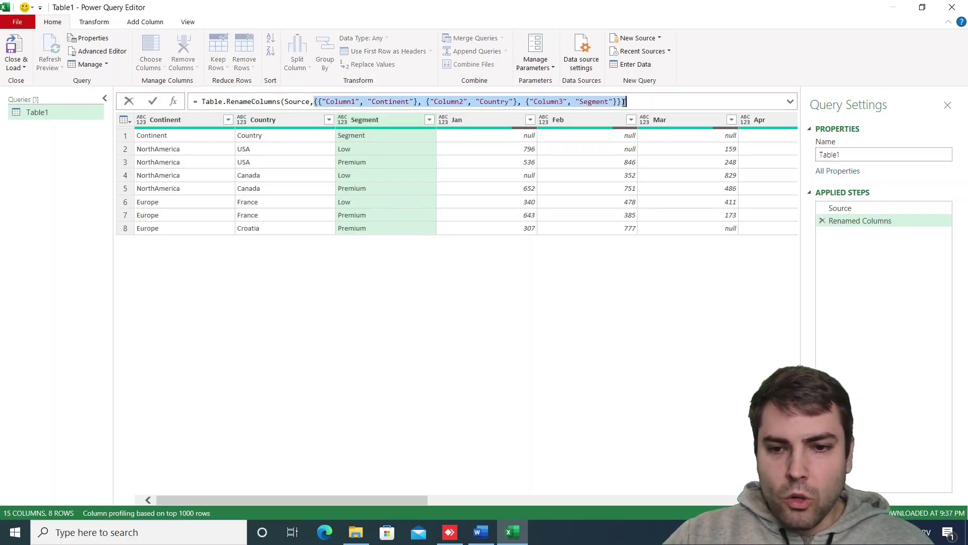
click(652, 105)
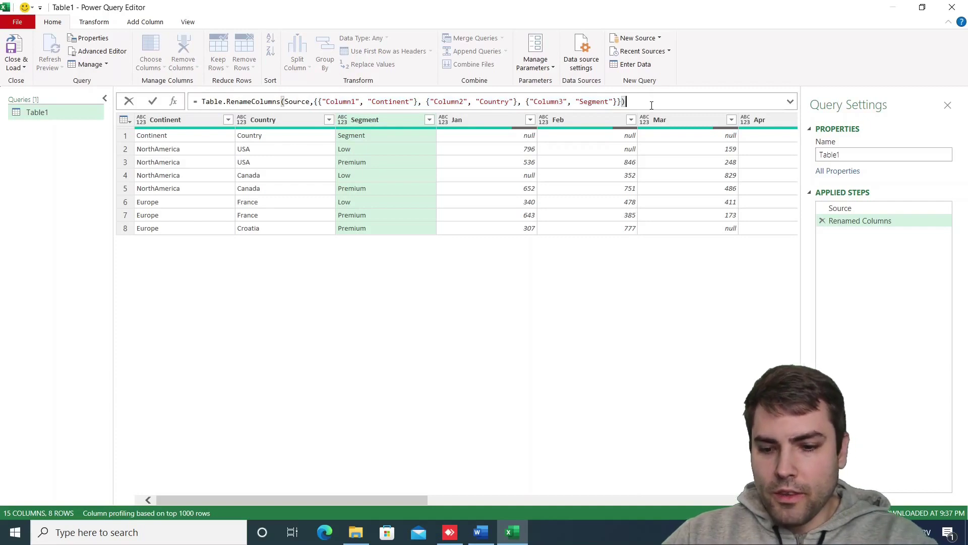
key(BackSpace)
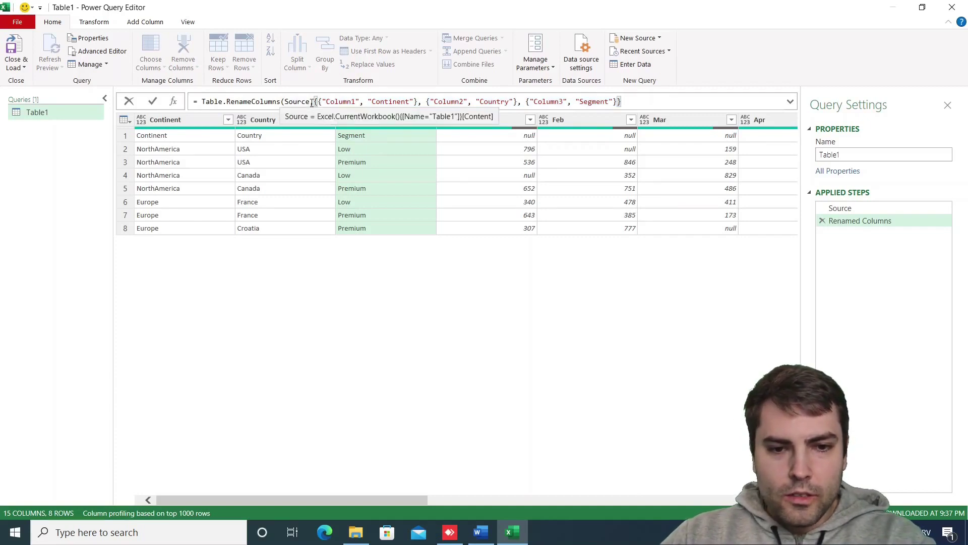
drag(315, 102, 198, 101)
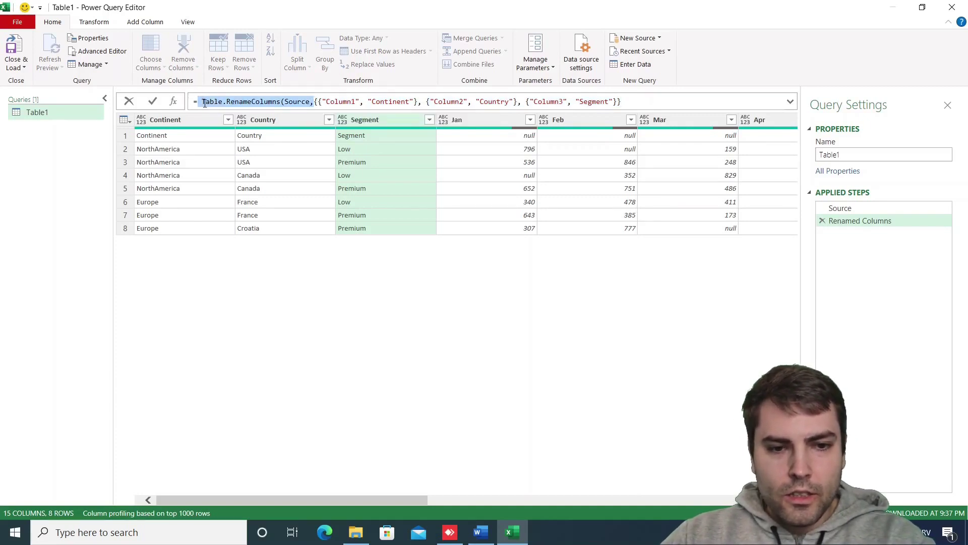
key(BackSpace)
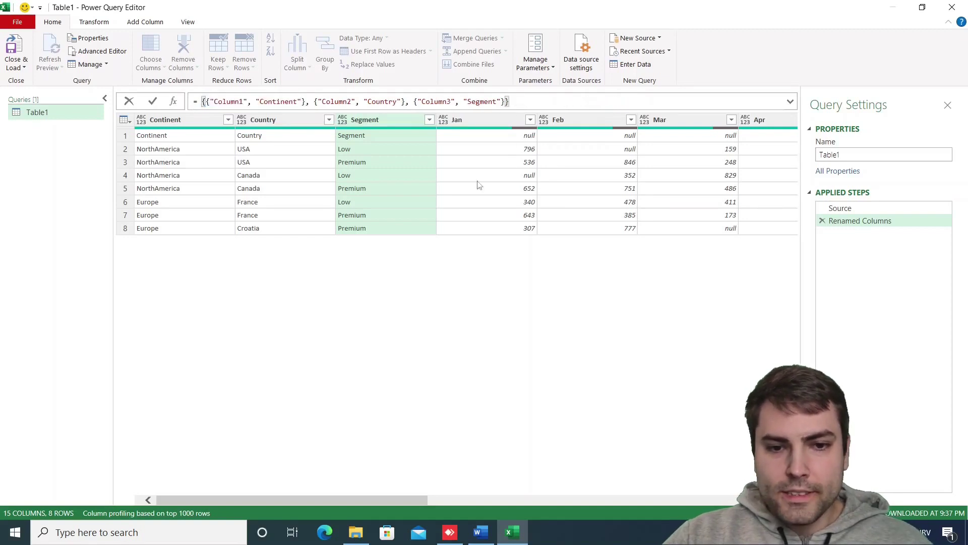
key(Return)
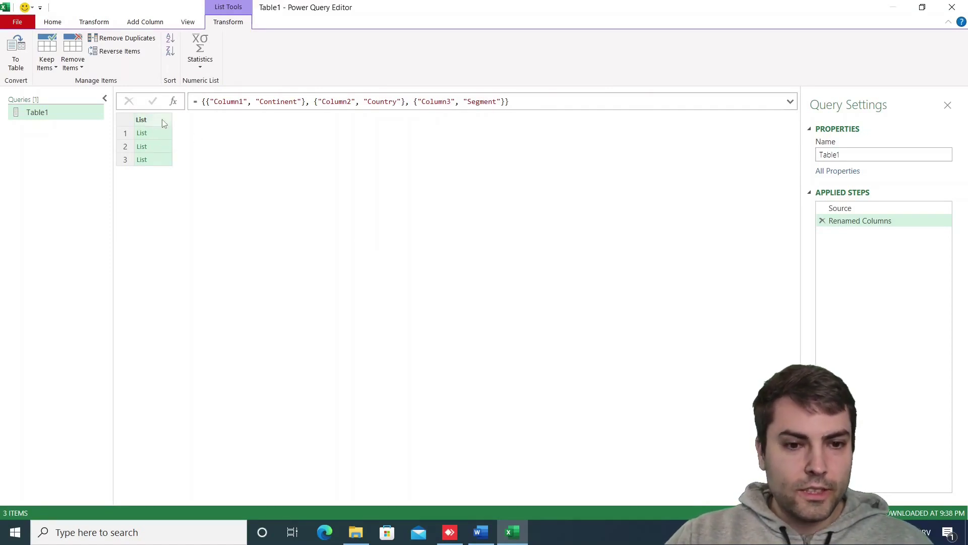
- Preview each of the three rename-pair lists, then duplicate the Table1 query
click(160, 132)
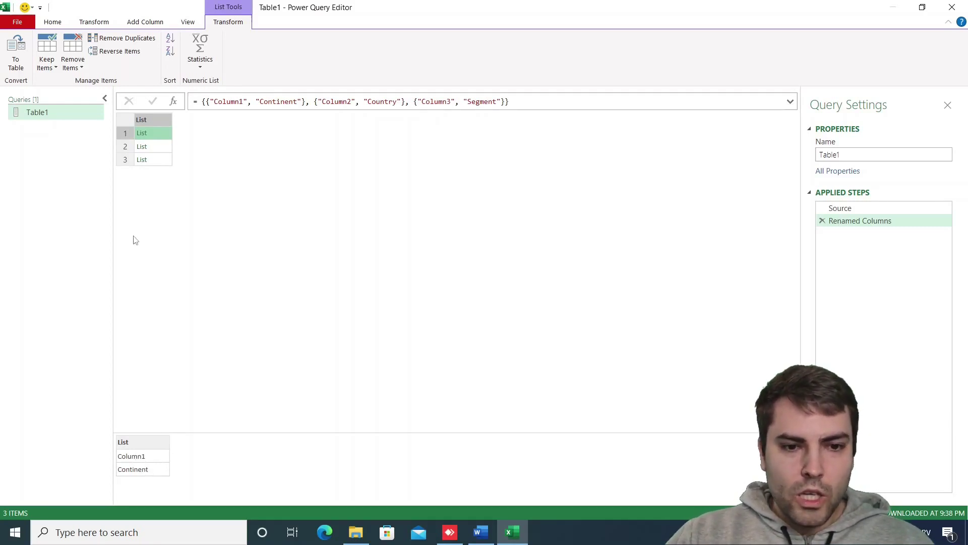
click(167, 146)
click(168, 159)
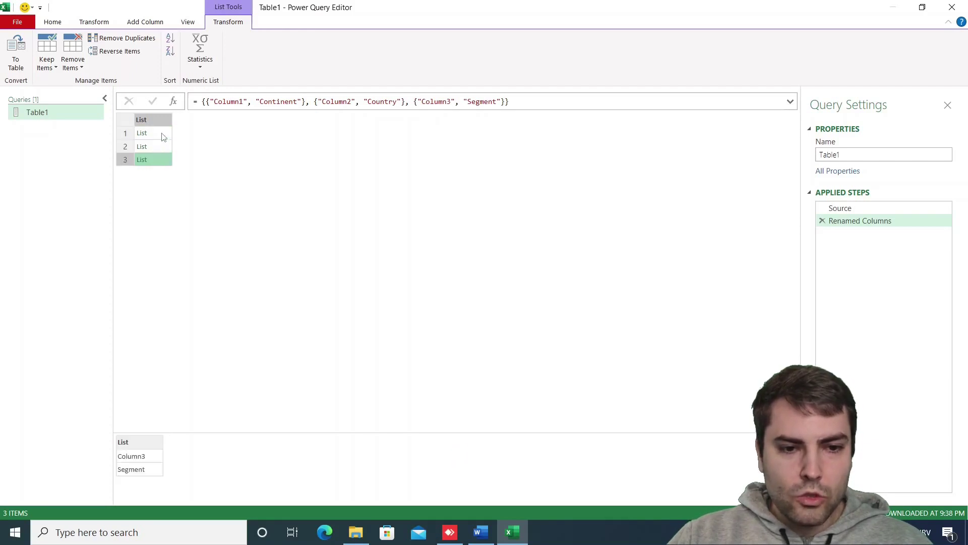
click(162, 145)
click(164, 160)
click(160, 132)
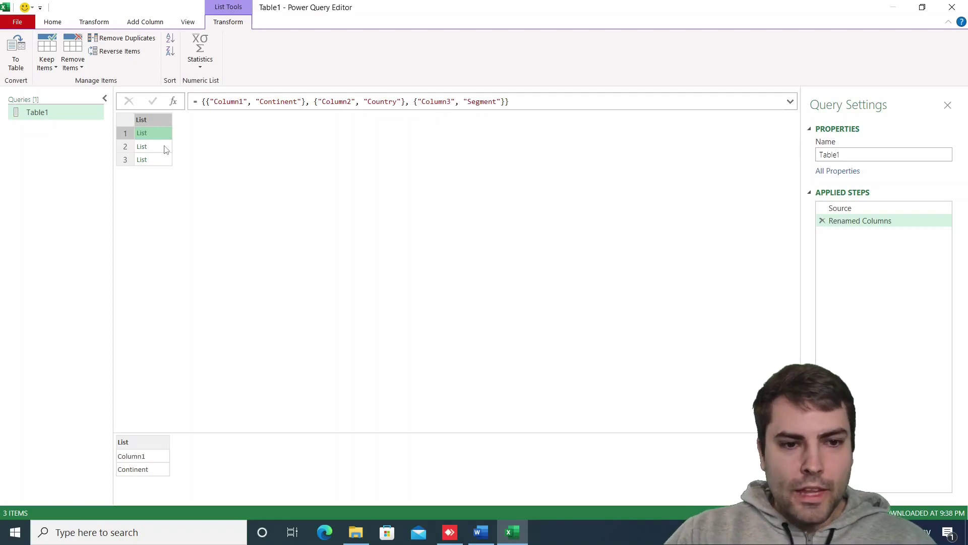
right_click(24, 114)
click(49, 181)
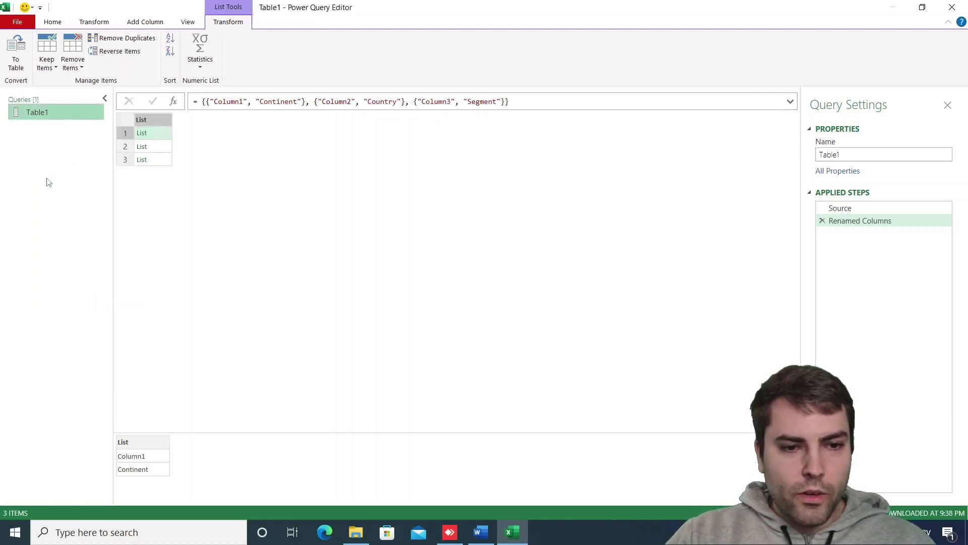
- Delete the Renamed Columns step from Table1 (2) and inspect its Column1–Column3 values and Jan column
click(823, 220)
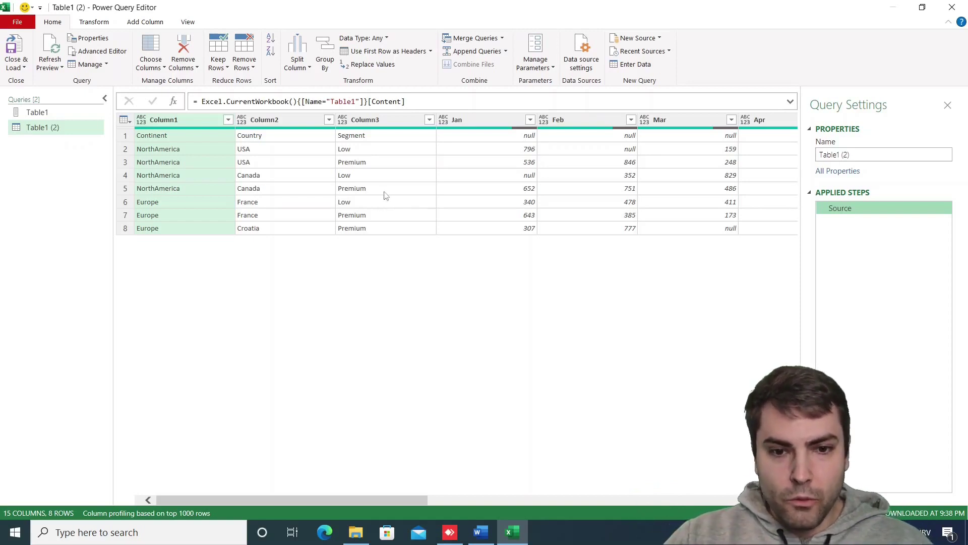
click(187, 136)
click(378, 136)
click(313, 137)
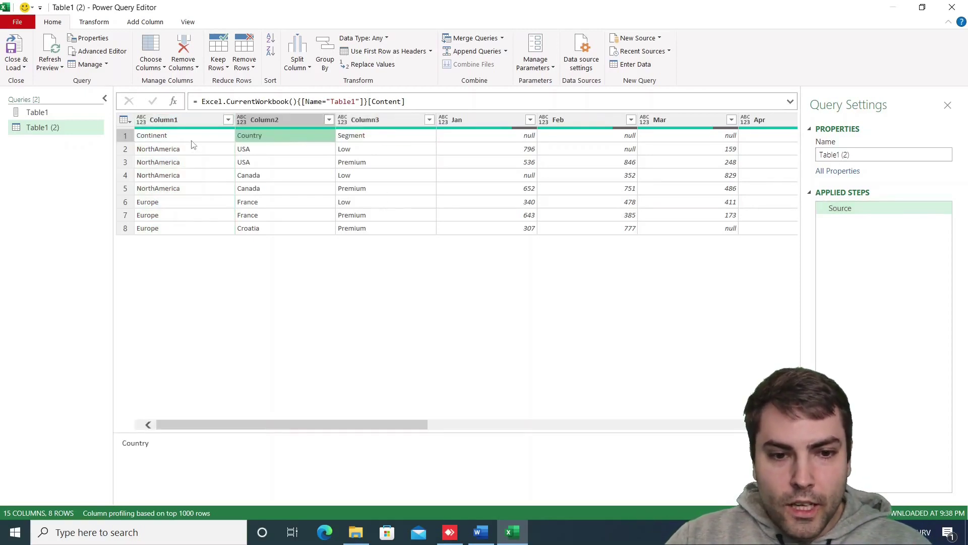
click(194, 141)
click(282, 137)
click(374, 139)
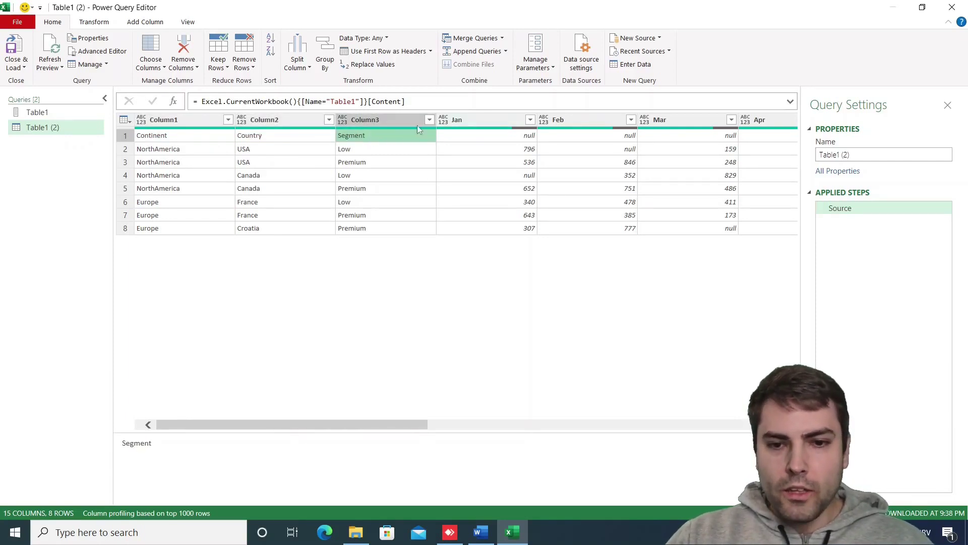
click(462, 121)
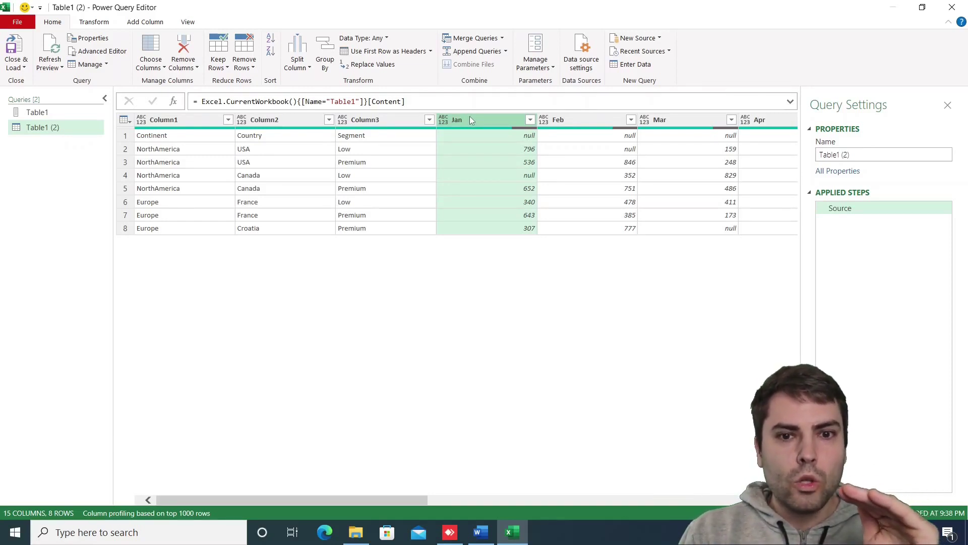
click(180, 120)
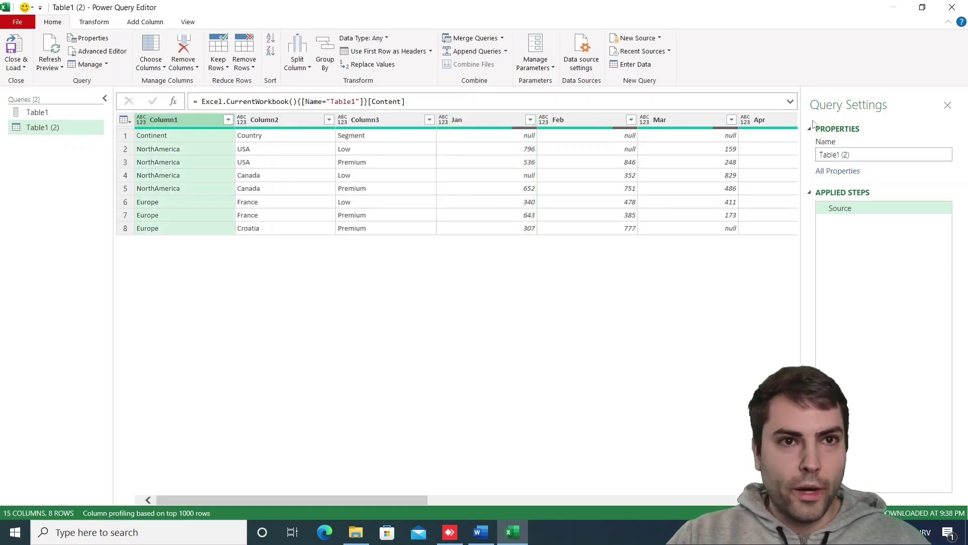
click(872, 209)
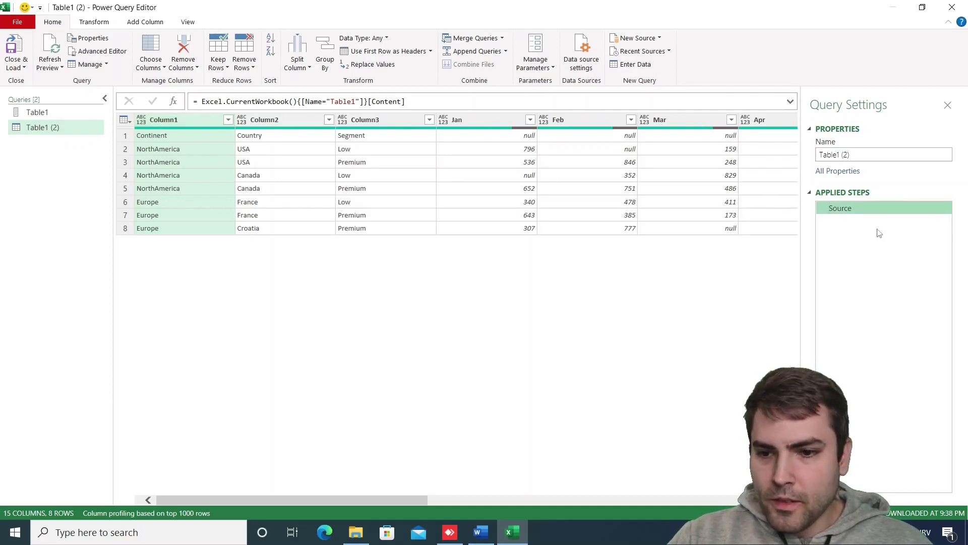
- Insert a step after Source with the formula = Table.ColumnNames(Source)
right_click(861, 211)
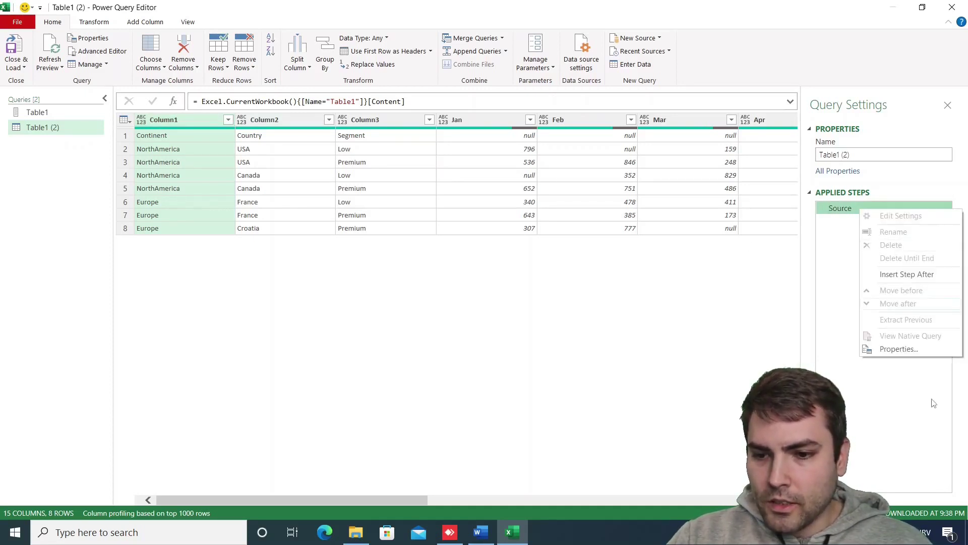
click(898, 274)
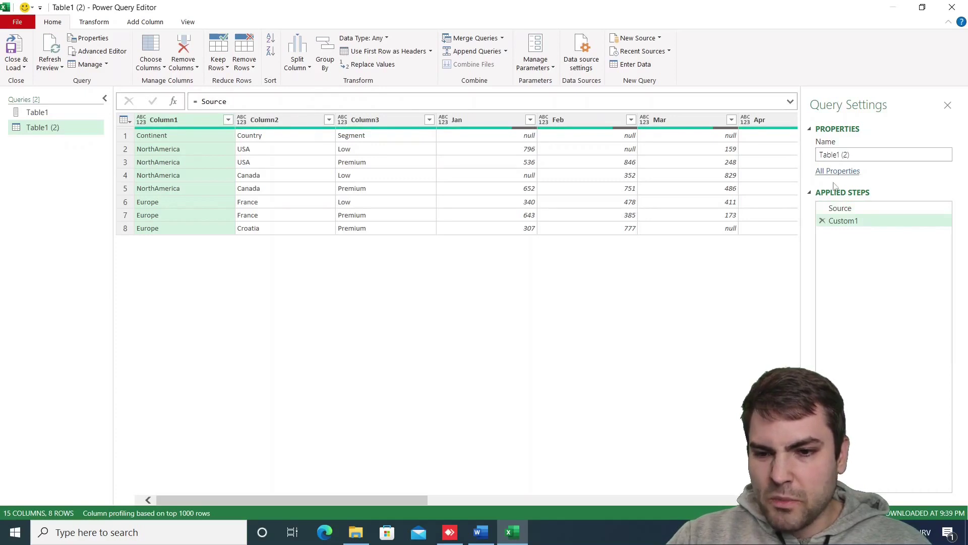
click(202, 101)
text(Ta)
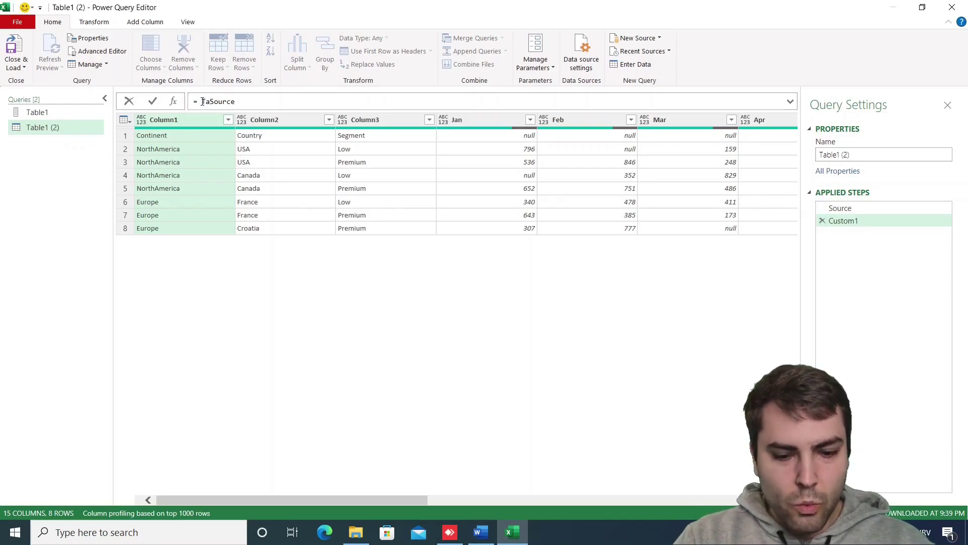
text(ble.Col)
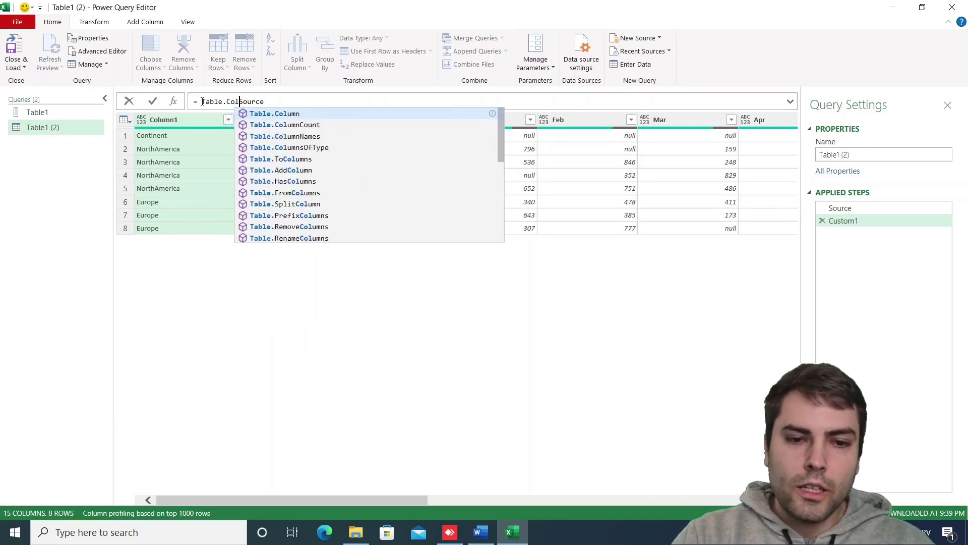
text(umnNames)
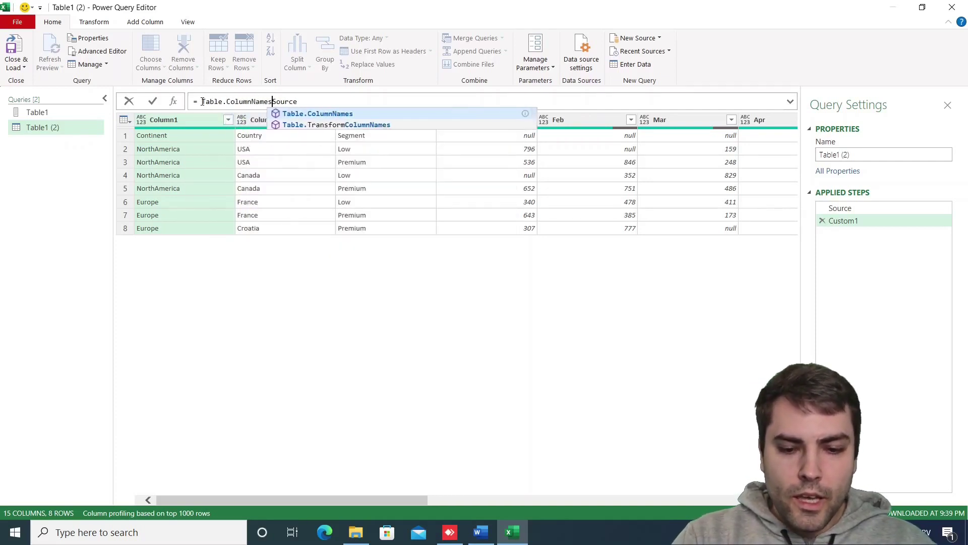
text((Source)
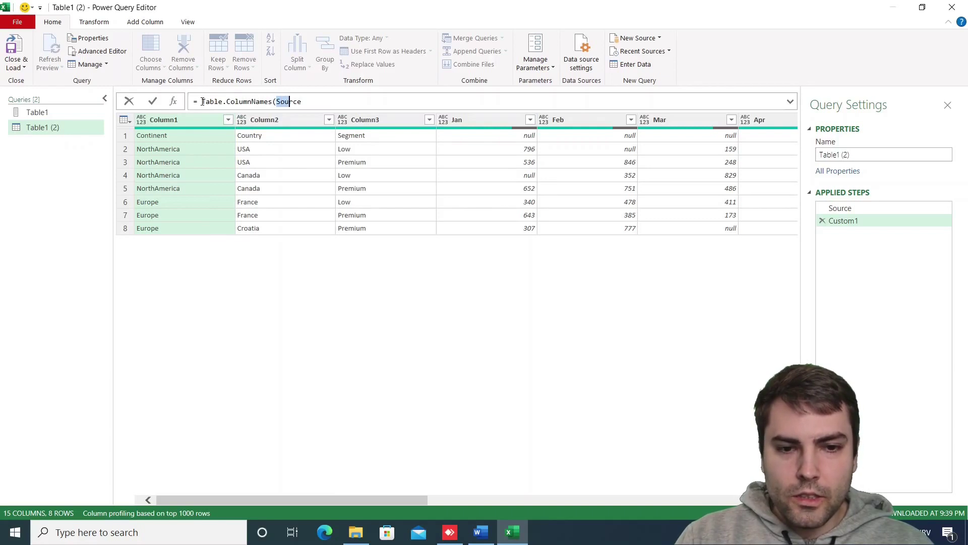
text())
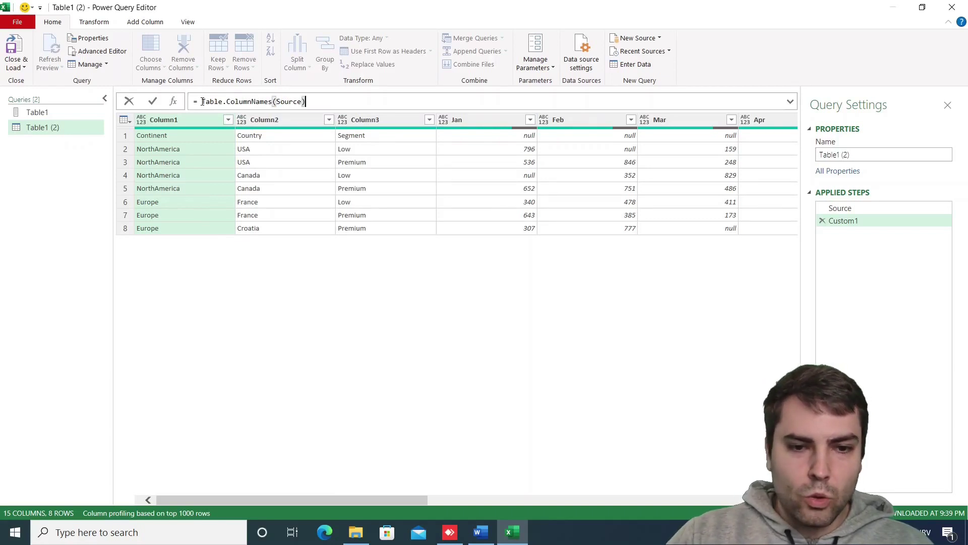
click(201, 260)
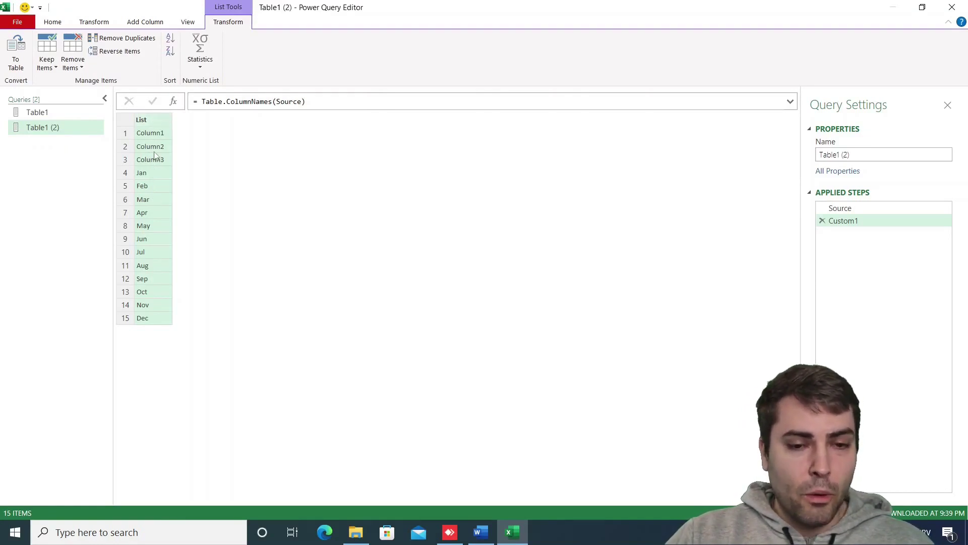
- Wrap the formula as List.PositionOf(Table.ColumnNames(Source),"Jan"), returning 3
click(200, 102)
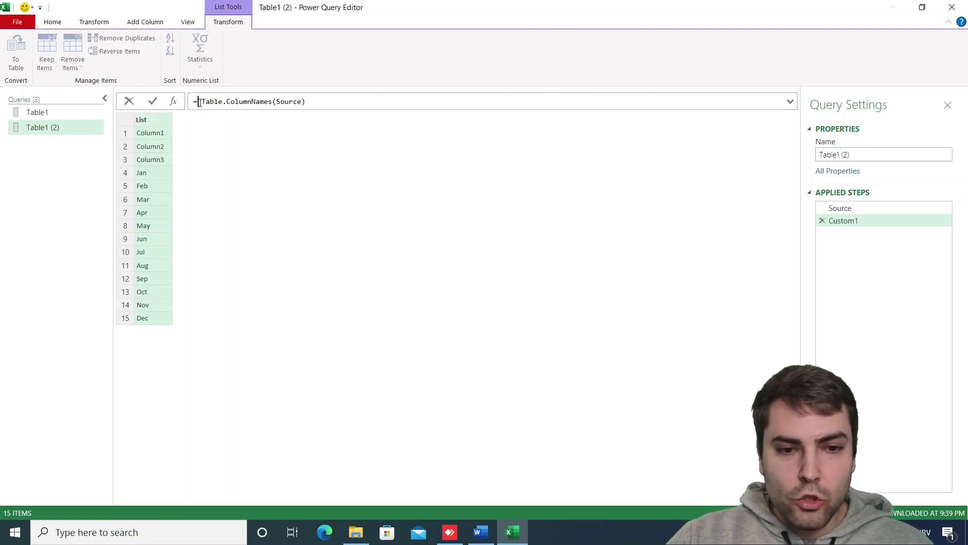
text(List.Po)
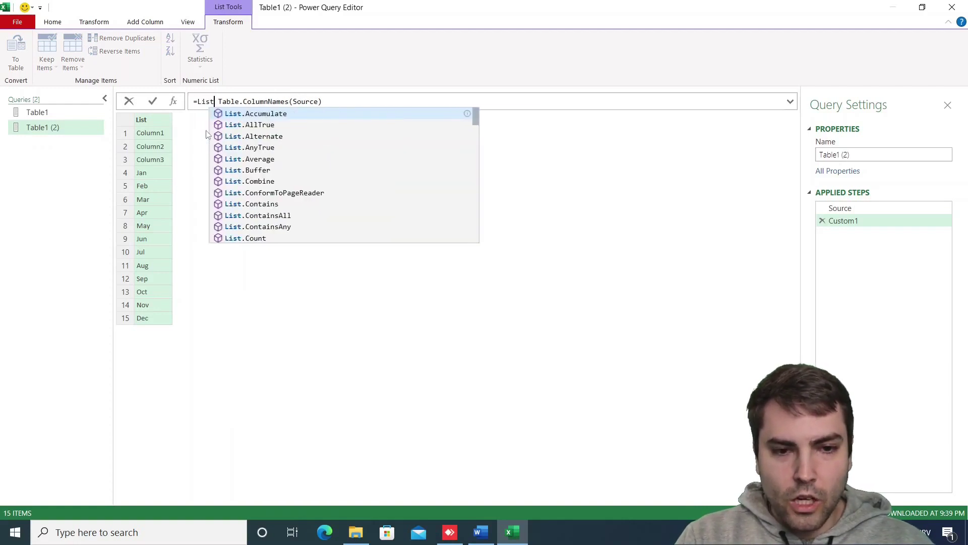
text(sitionOf)
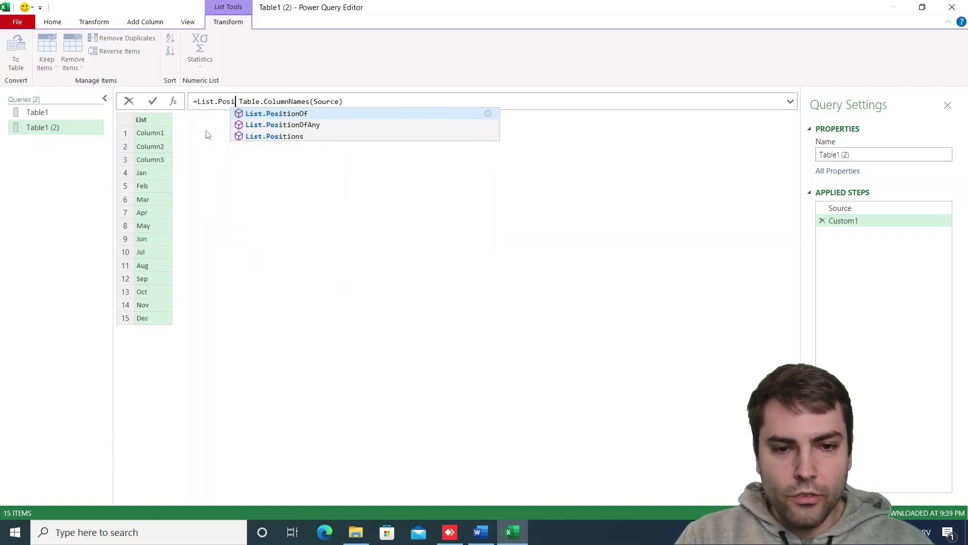
text(()
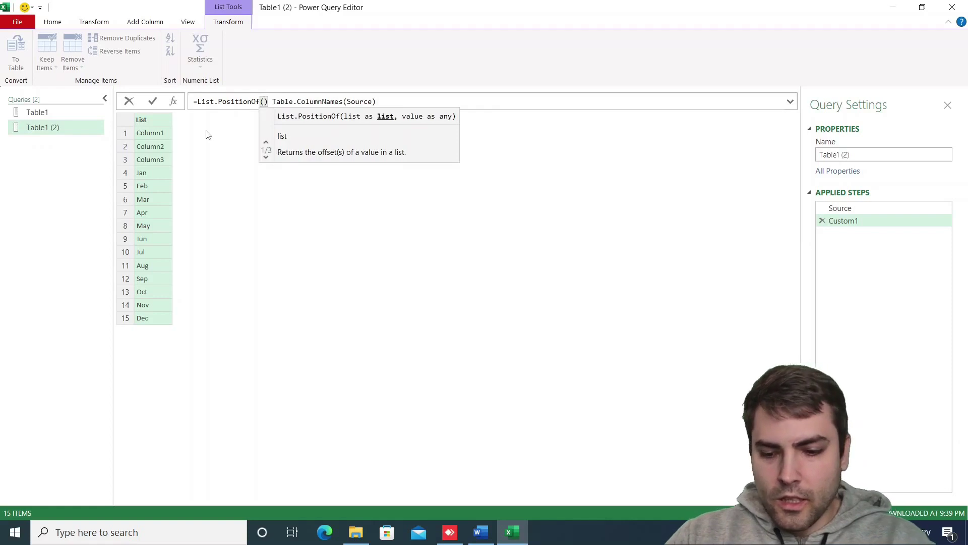
click(398, 101)
text(;)
key(BackSpace)
text(,)
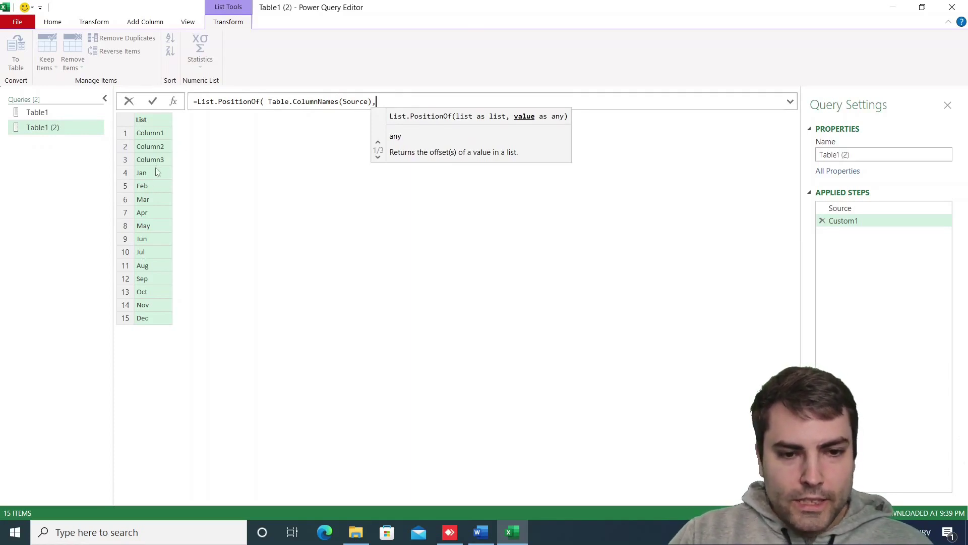
text("Jan")
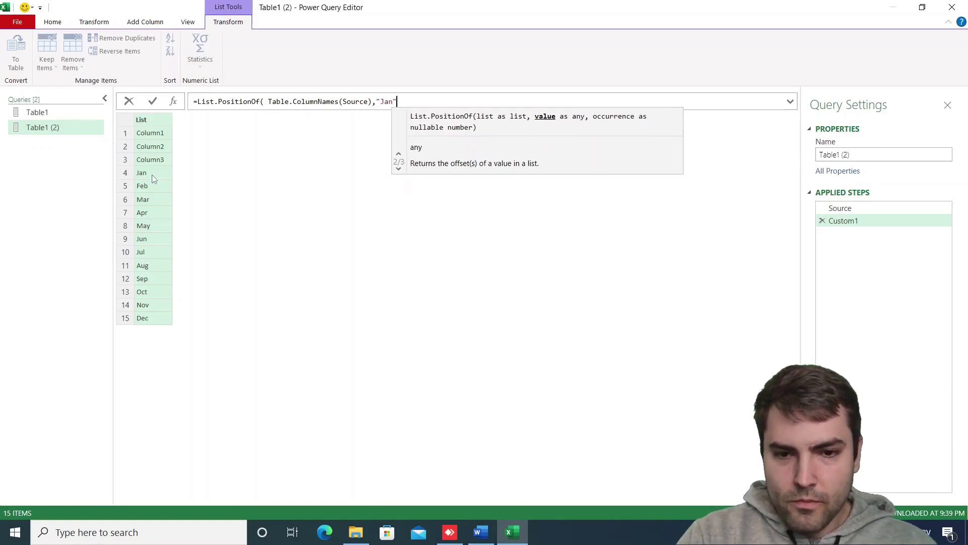
text())
key(Return)
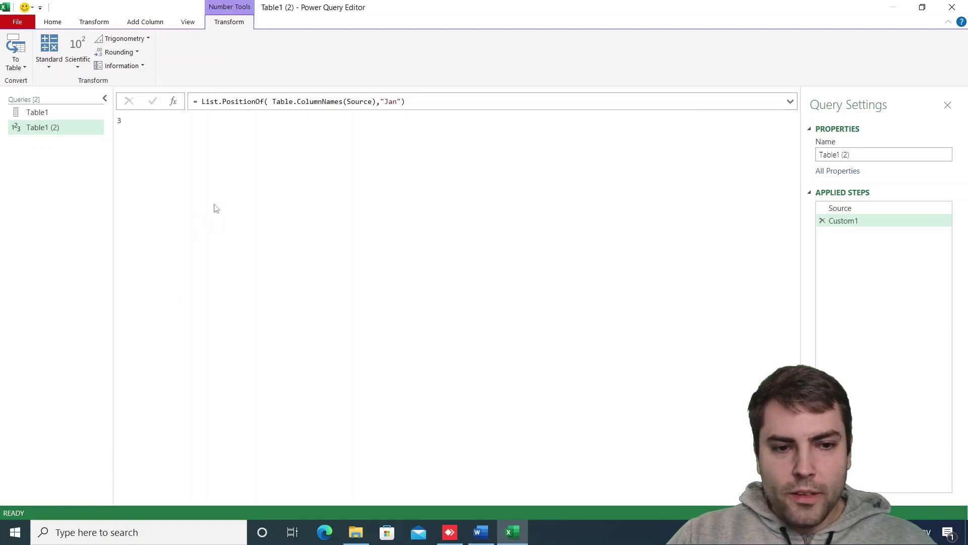
- Compare the custom step's result 3 with the Source table's Jan column position
click(120, 122)
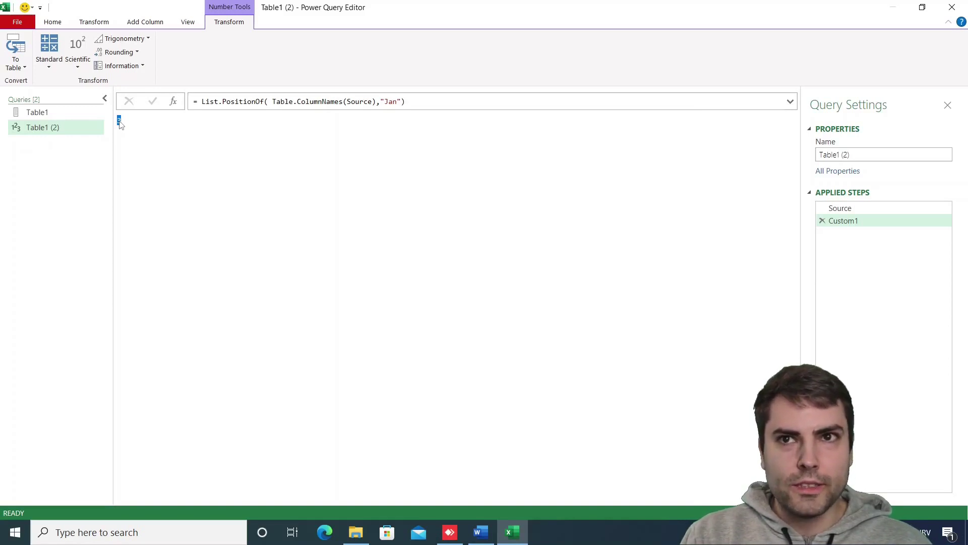
click(852, 208)
click(847, 221)
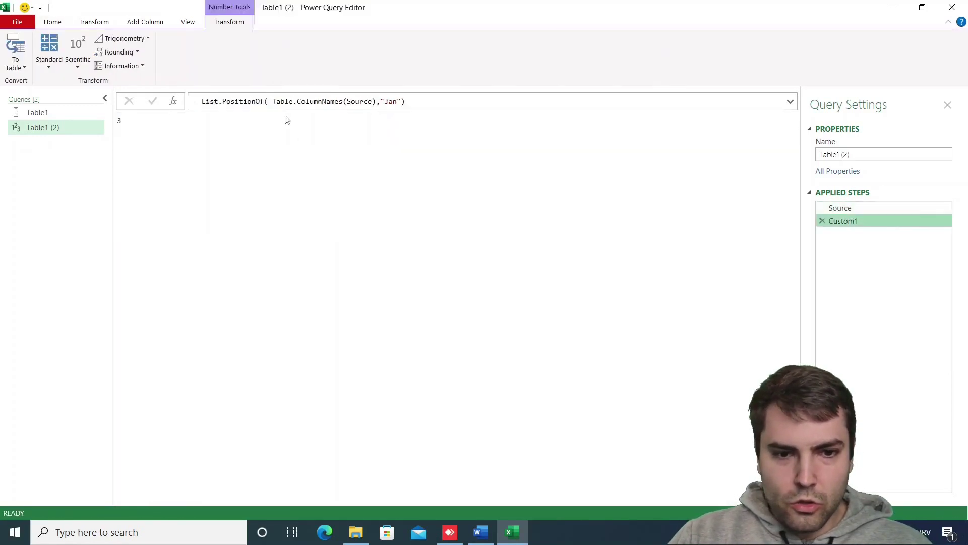
click(838, 208)
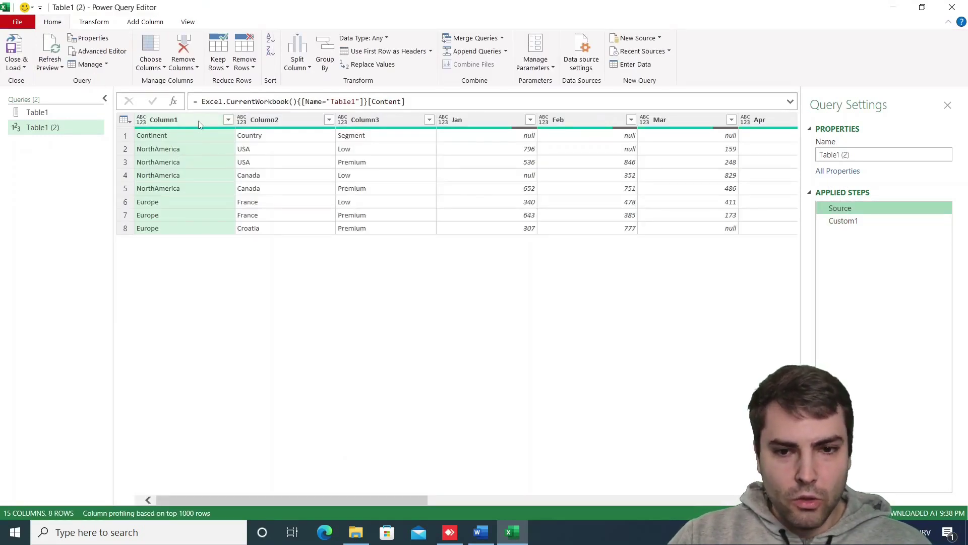
click(471, 119)
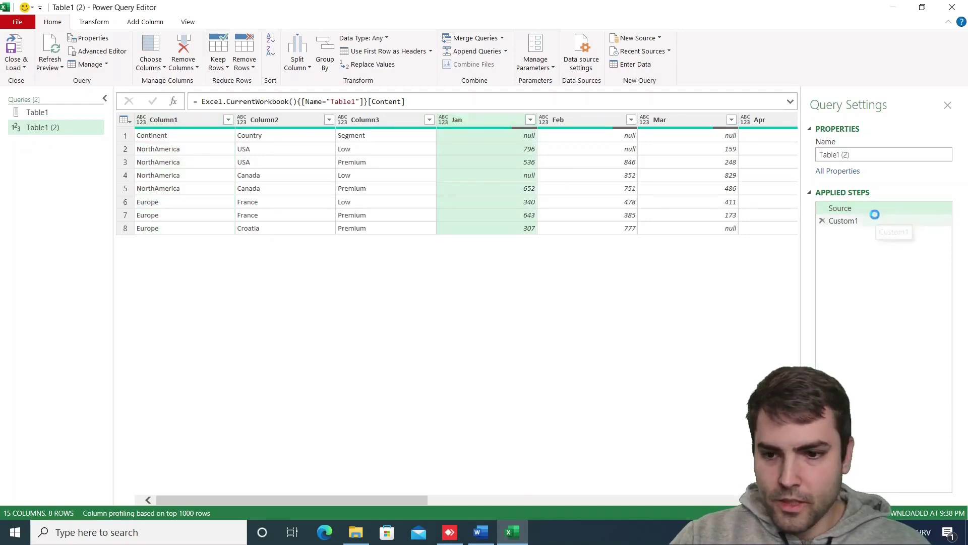
click(843, 222)
- Rename the Custom1 applied step to NumOfColumns
right_click(846, 226)
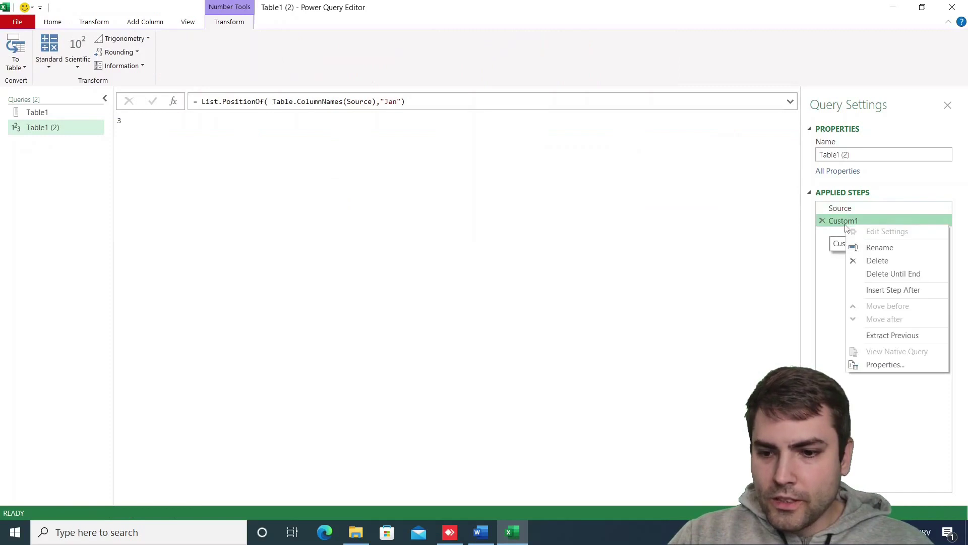
click(880, 247)
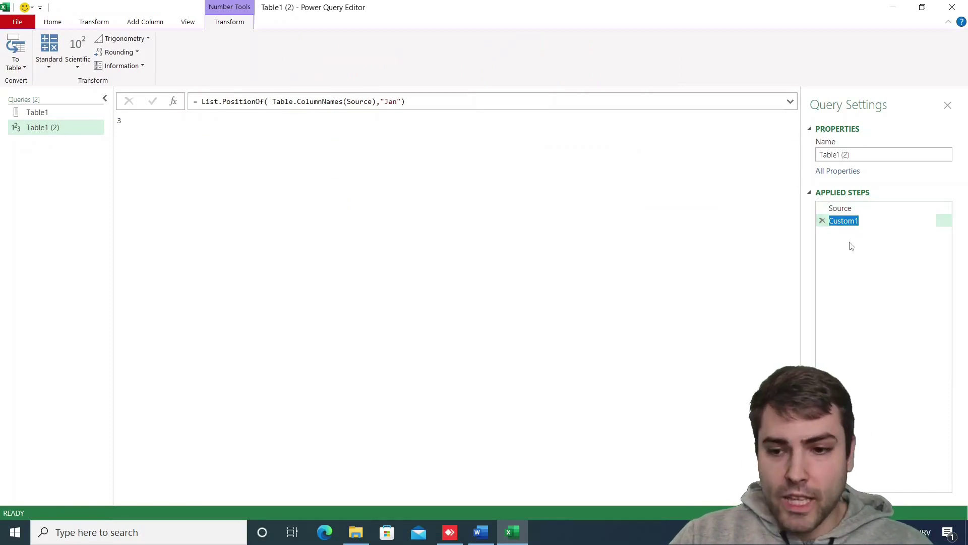
text(Num)
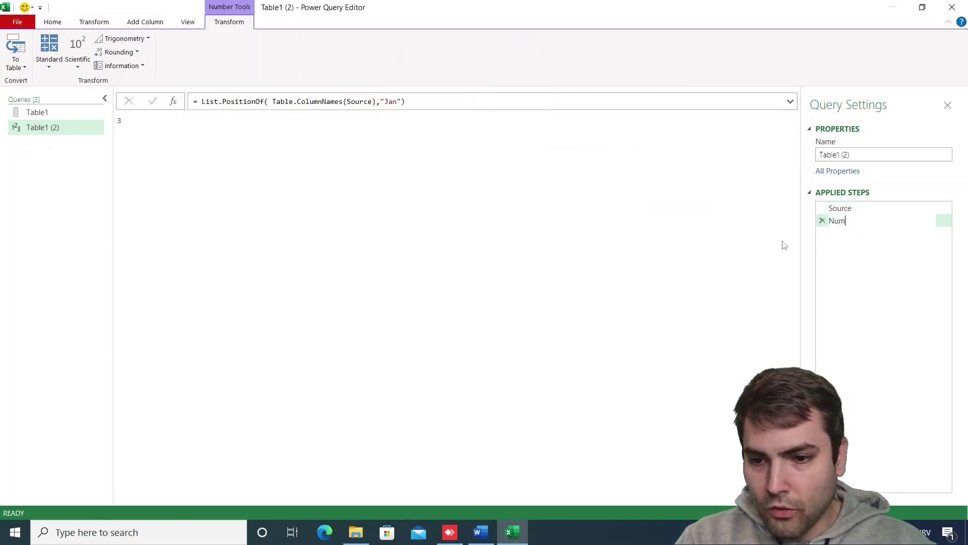
text(OfColumns)
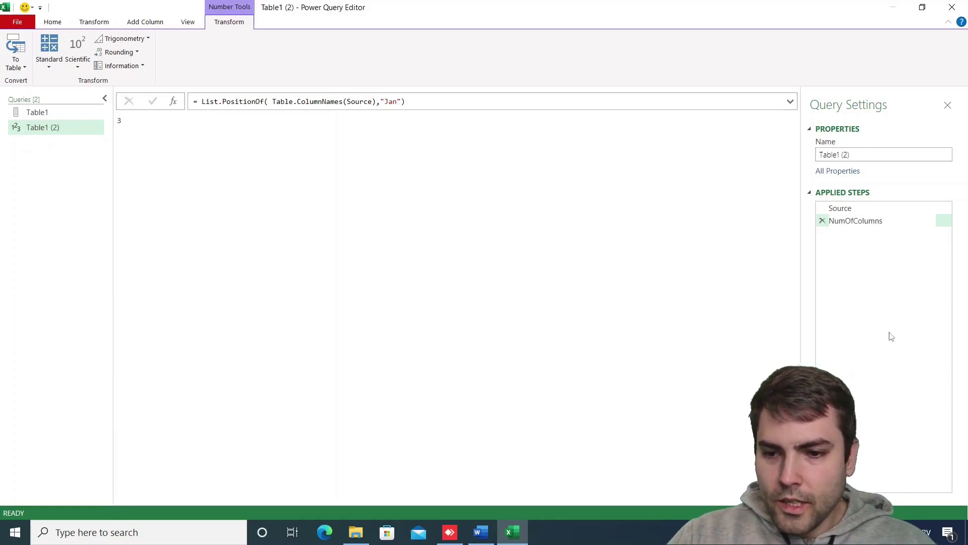
key(Return)
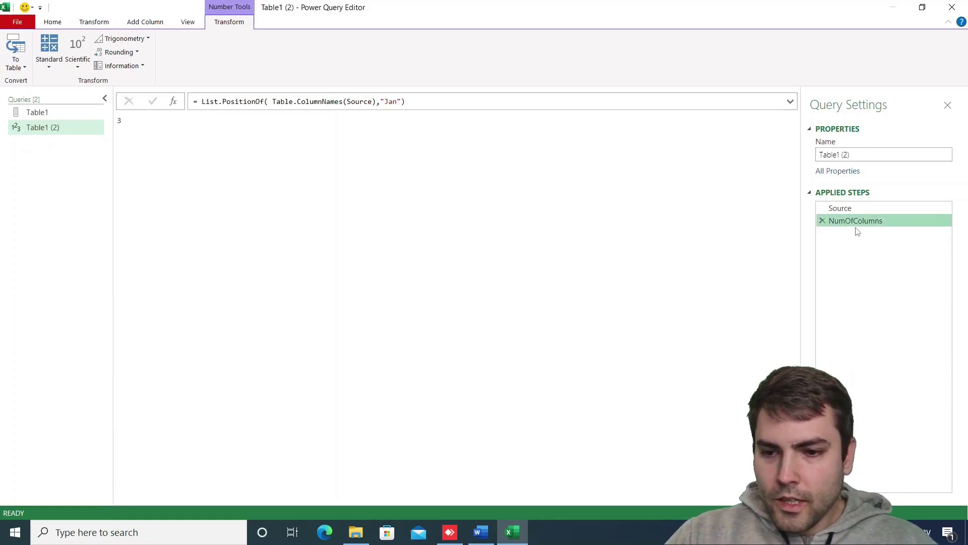
- Add a new step after NumOfColumns and change its reference to Source
right_click(857, 222)
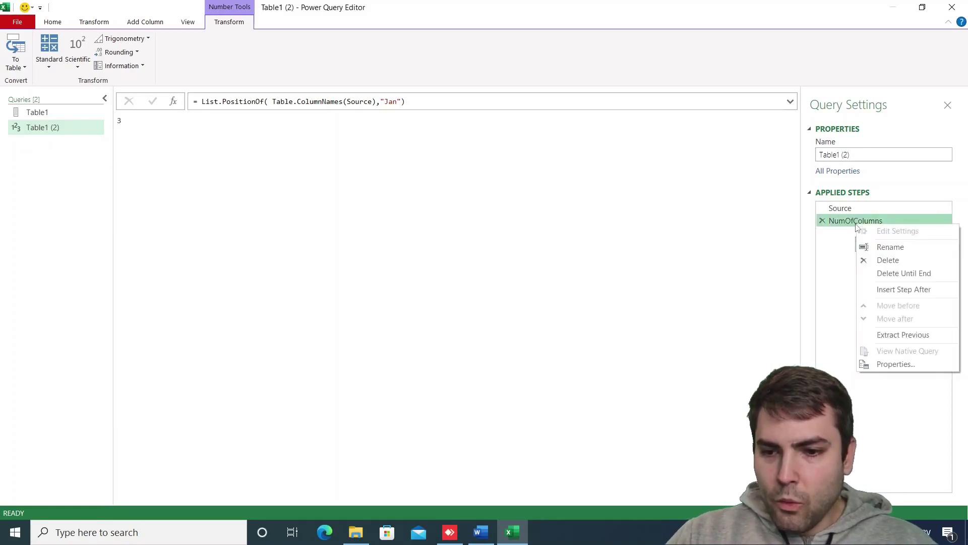
click(882, 290)
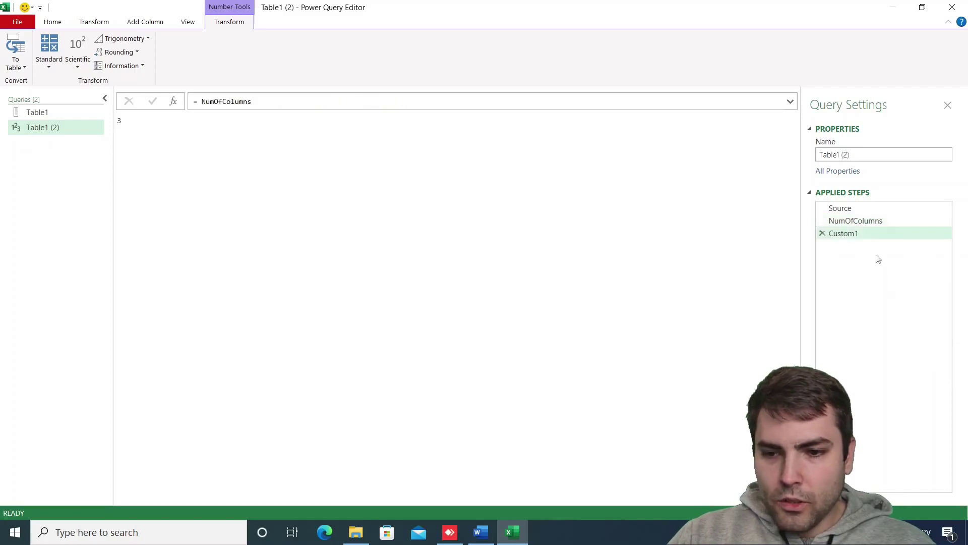
click(867, 223)
click(120, 121)
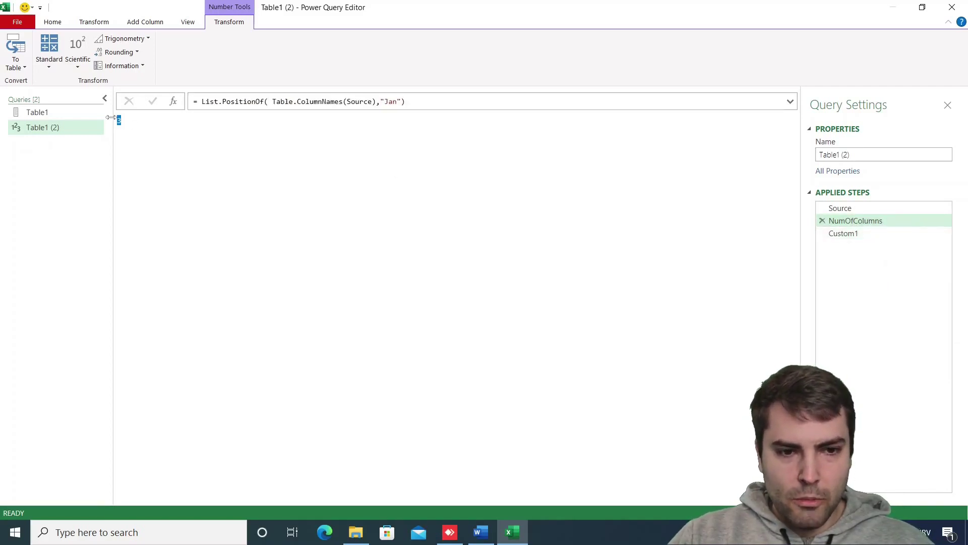
click(845, 235)
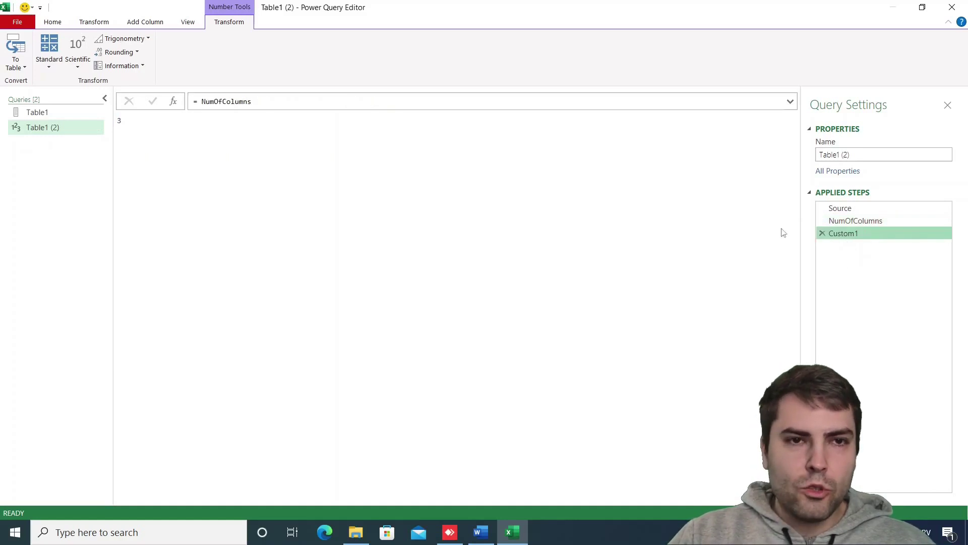
click(252, 101)
double_click(218, 102)
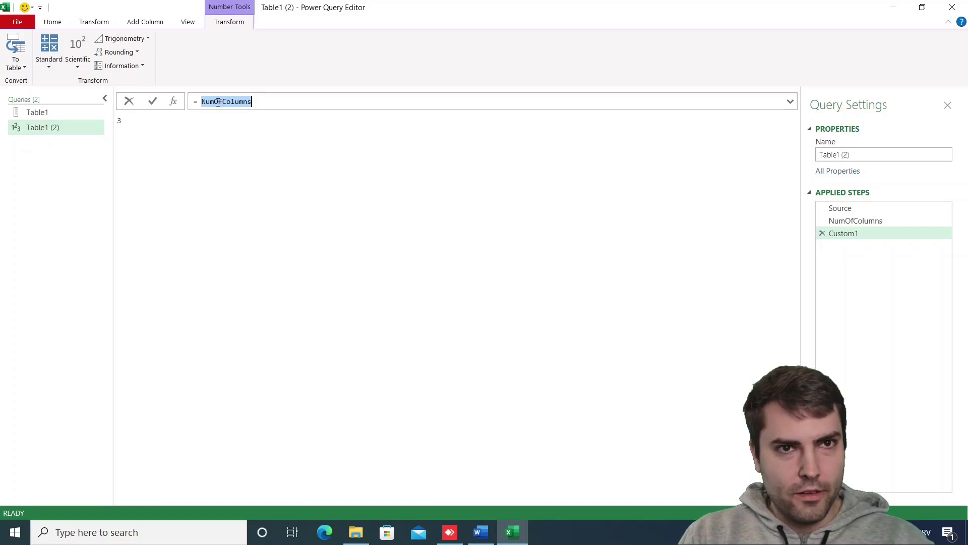
click(372, 246)
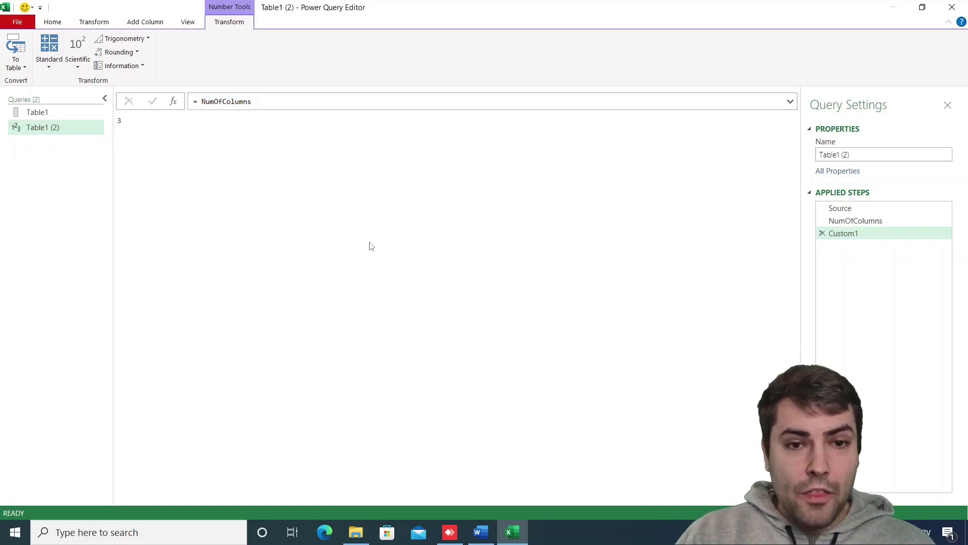
double_click(228, 104)
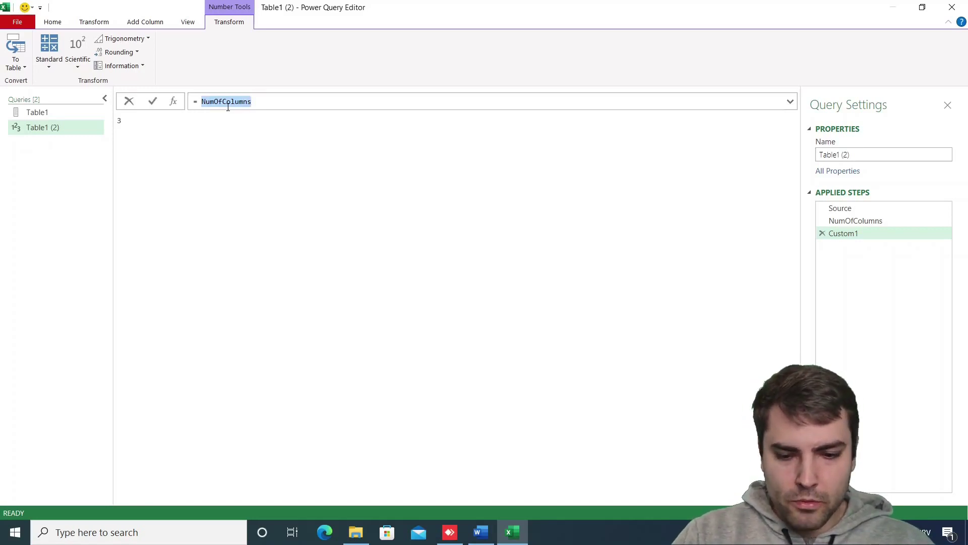
text(Source)
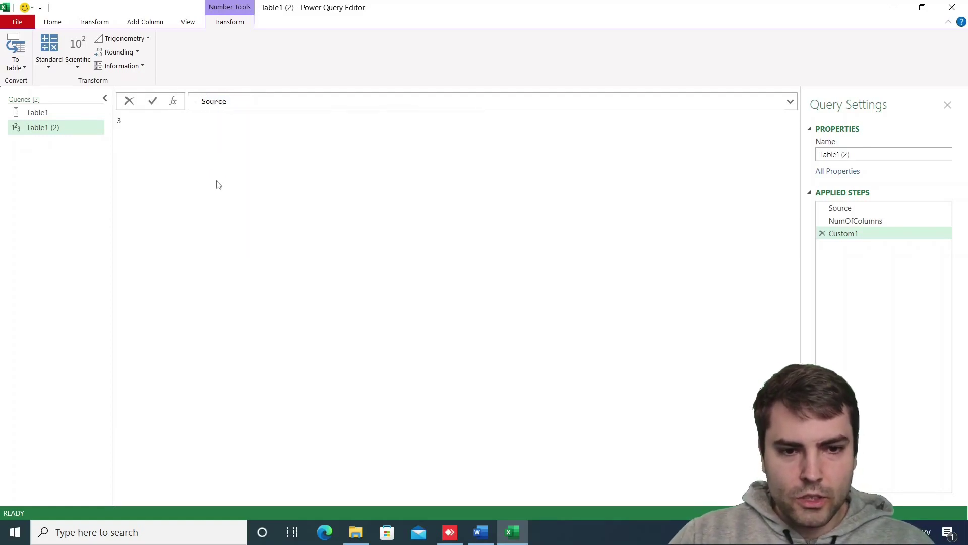
click(217, 184)
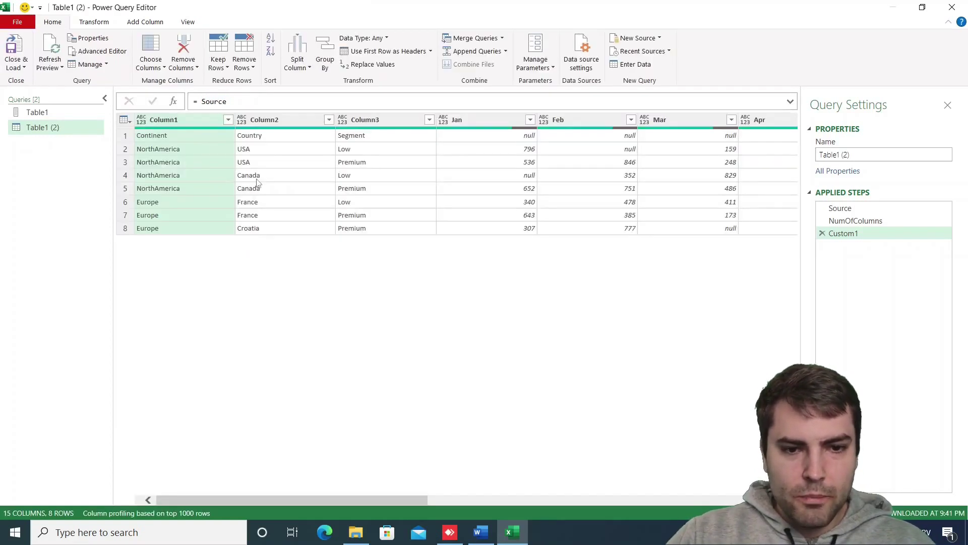
- Set the new step's formula to = Table.ColumnNames(Source)
click(200, 101)
text(Table.Colu)
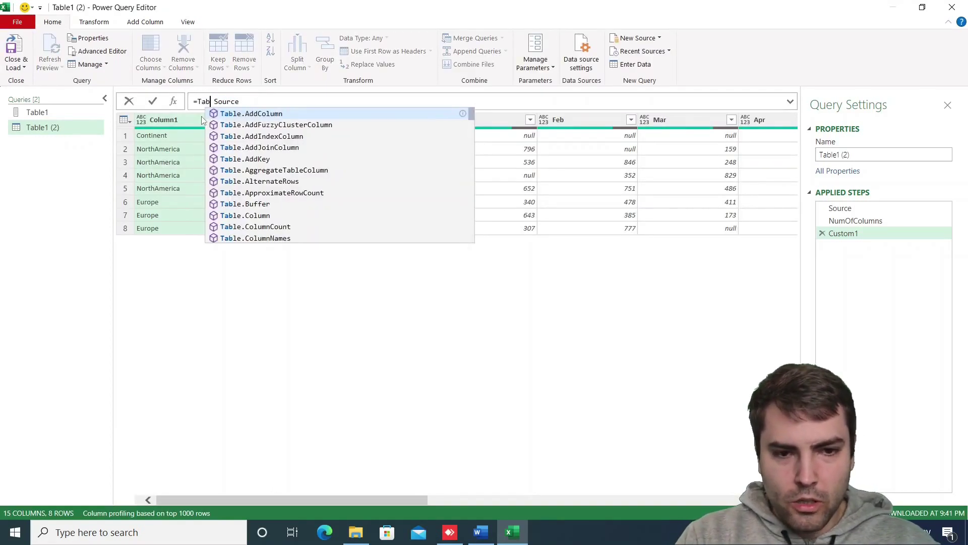
text(mnName()
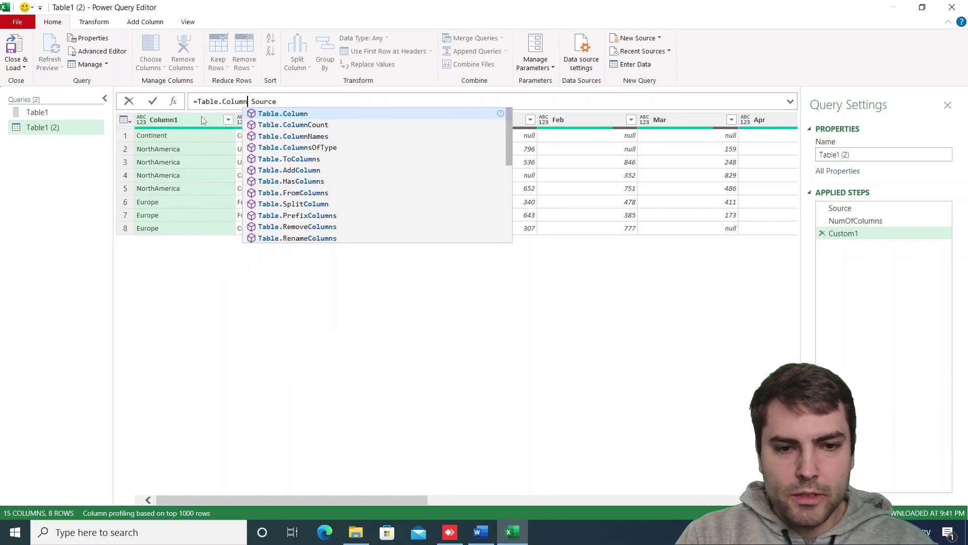
key(BackSpace)
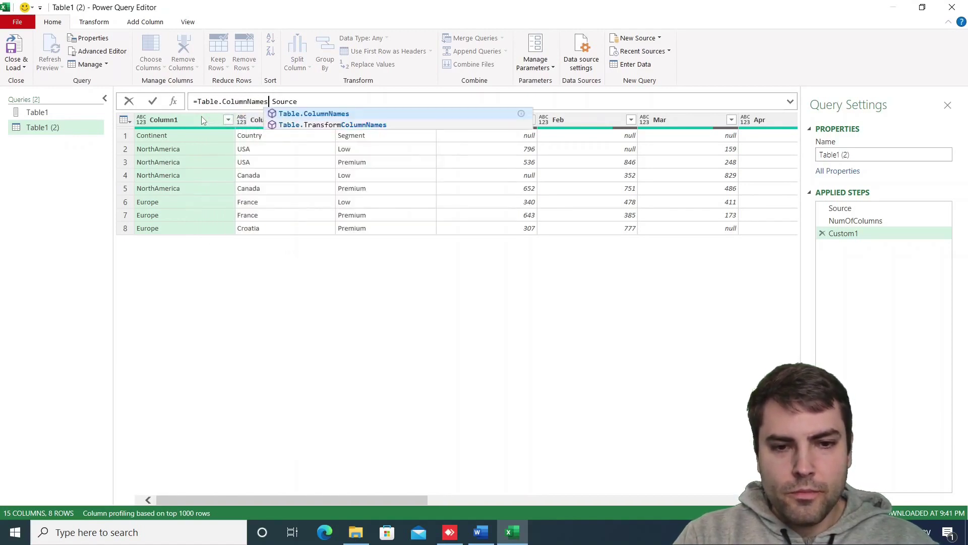
text(s())
key(BackSpace)
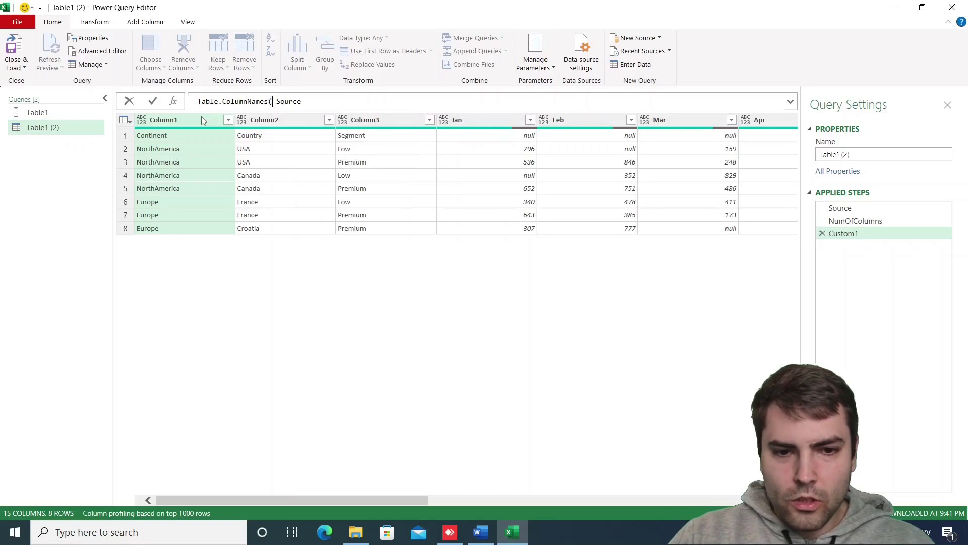
click(333, 106)
text())
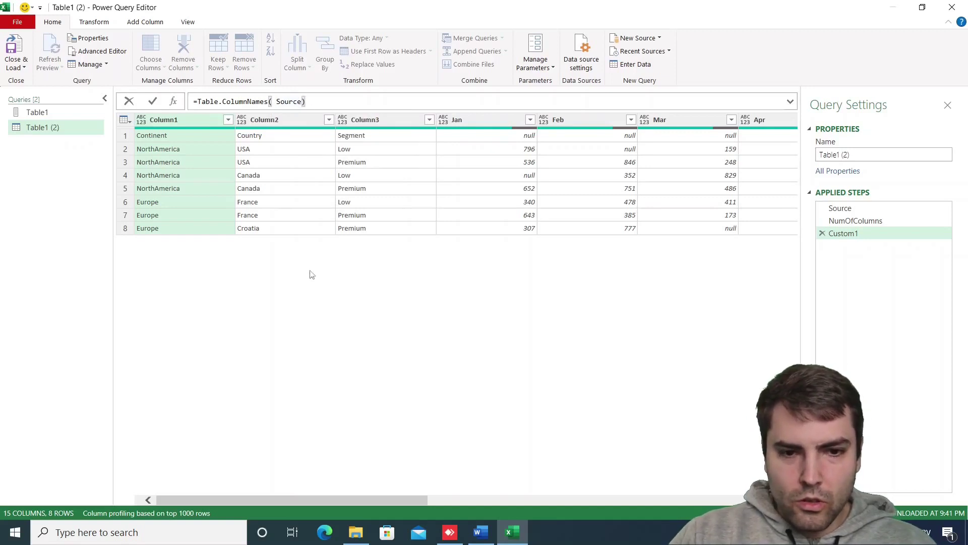
key(Return)
- Wrap it as List.FirstN(Table.ColumnNames(Source),NumOfColumns) to keep the first three names
click(198, 106)
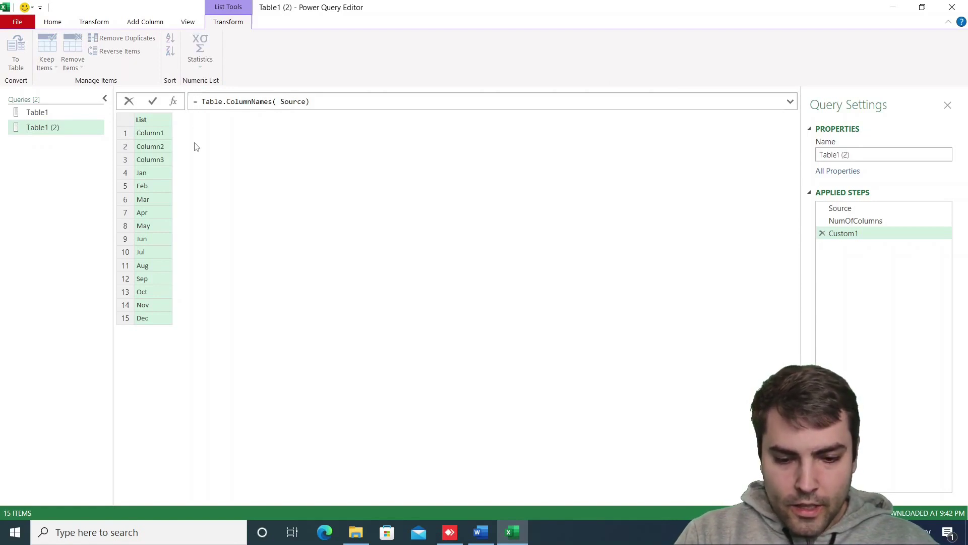
text(List.)
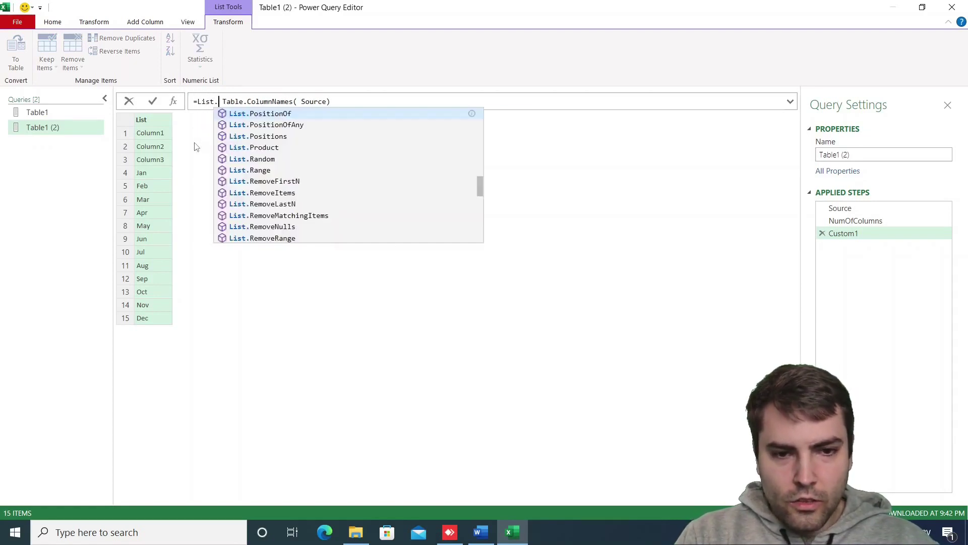
text(Fi)
key(Down)
key(Down)
key(Down)
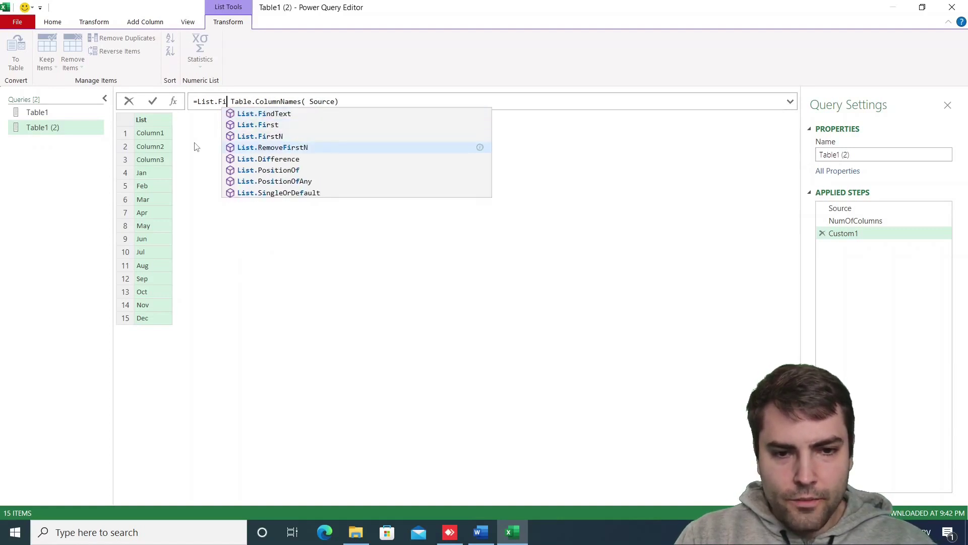
key(Up)
key(Tab)
text(()
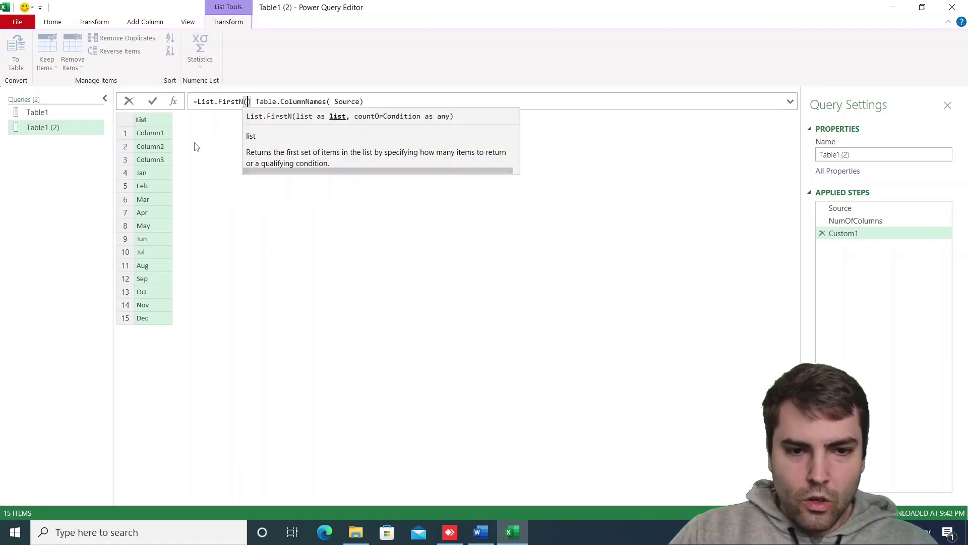
click(397, 105)
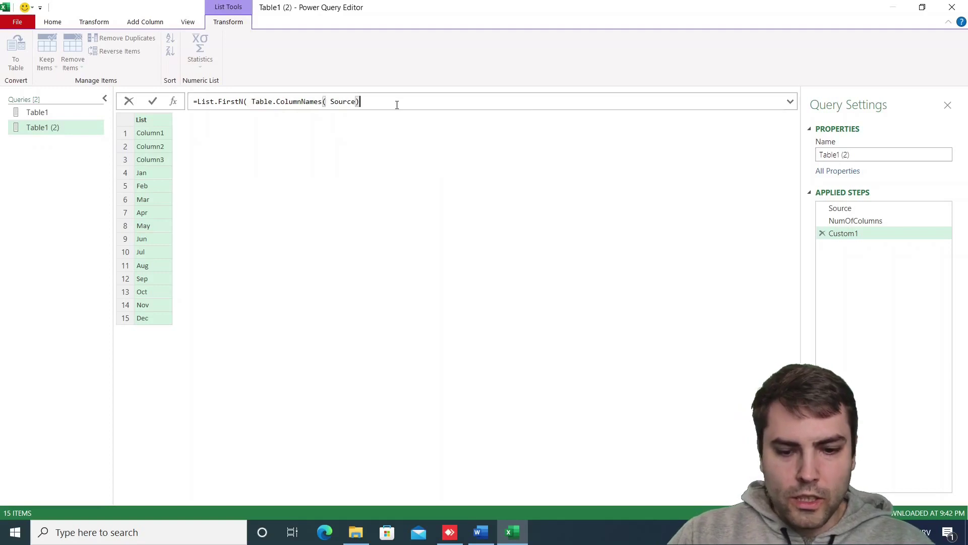
text(,)
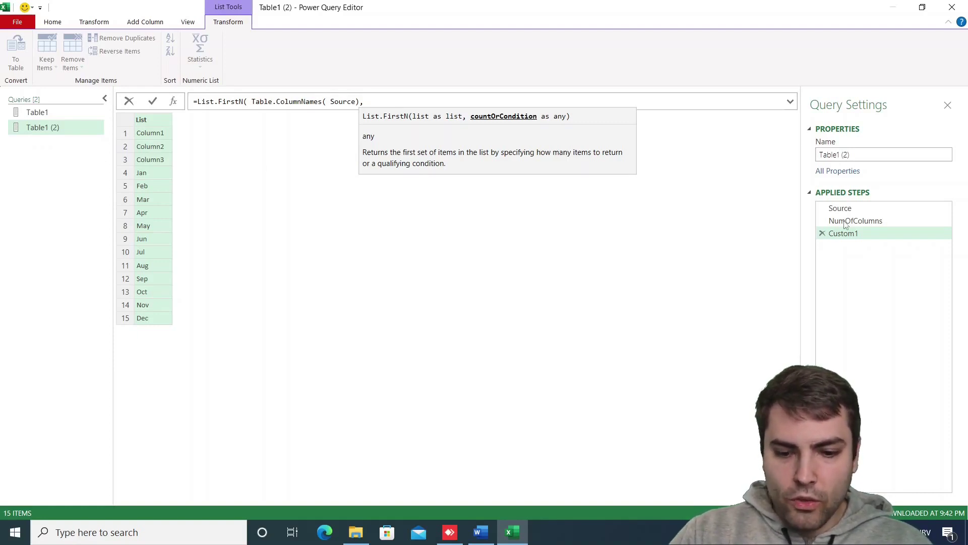
text(Num)
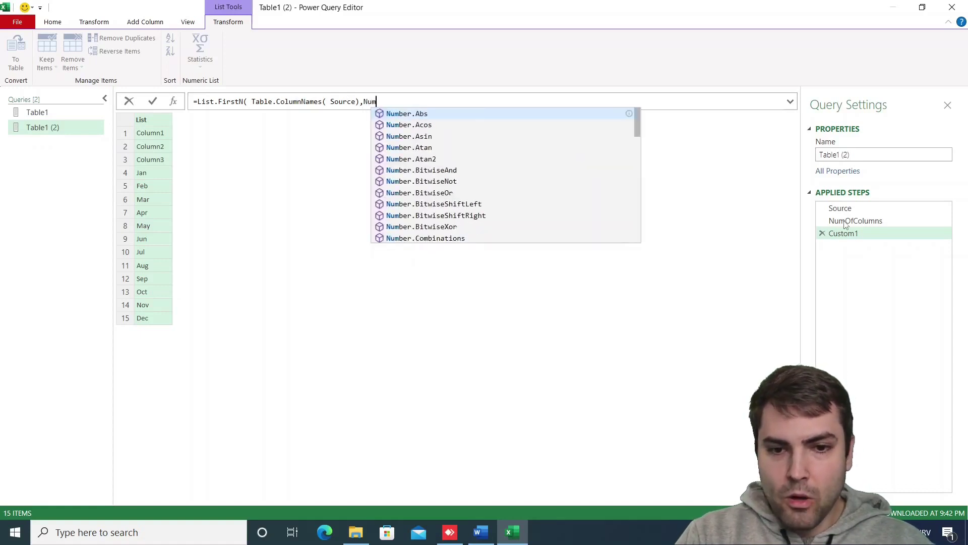
text(OfColumns))
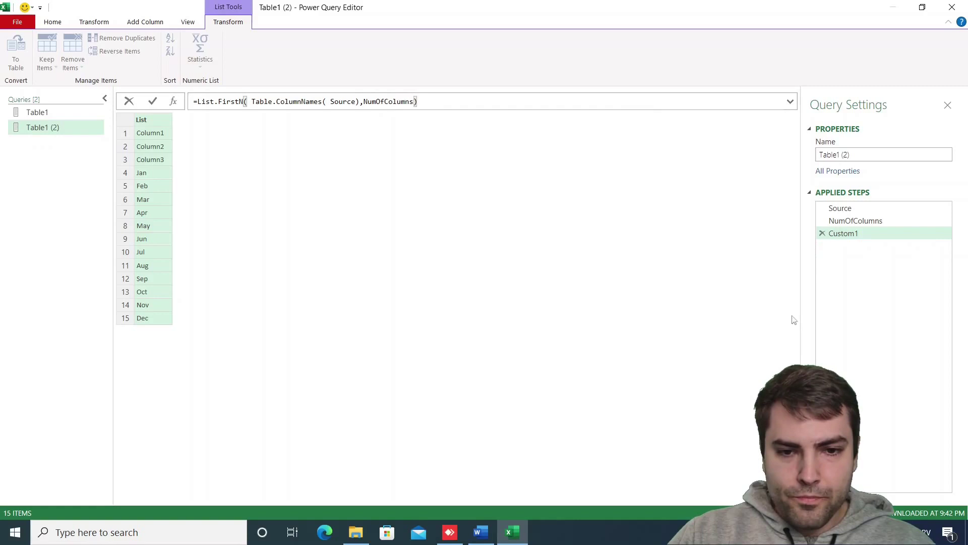
key(Return)
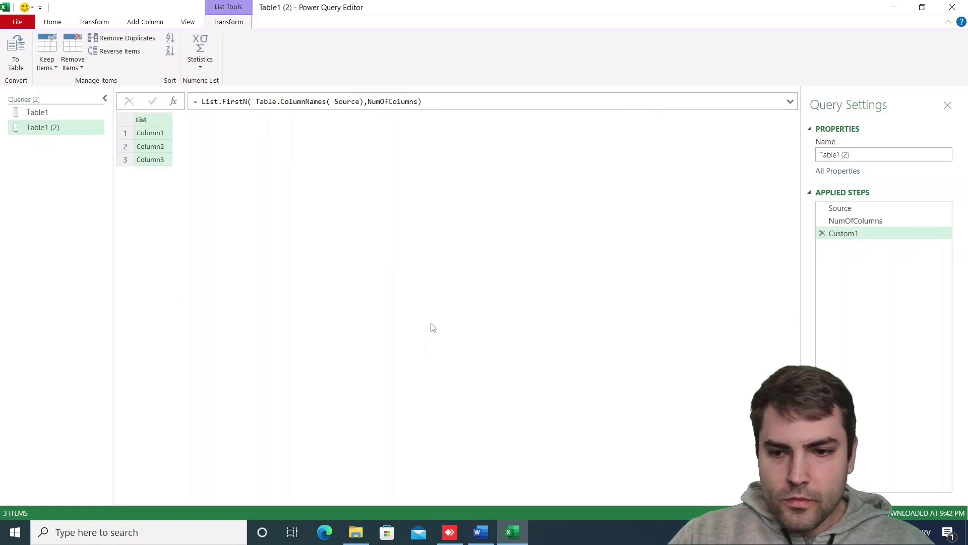
- Rename the Custom1 step listing Column1–Column3 to OldNames
click(850, 221)
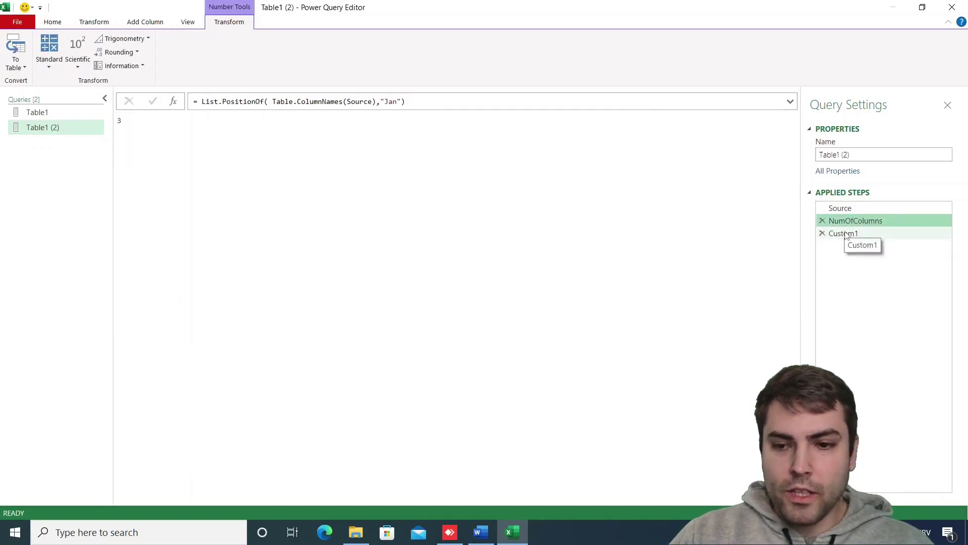
click(840, 235)
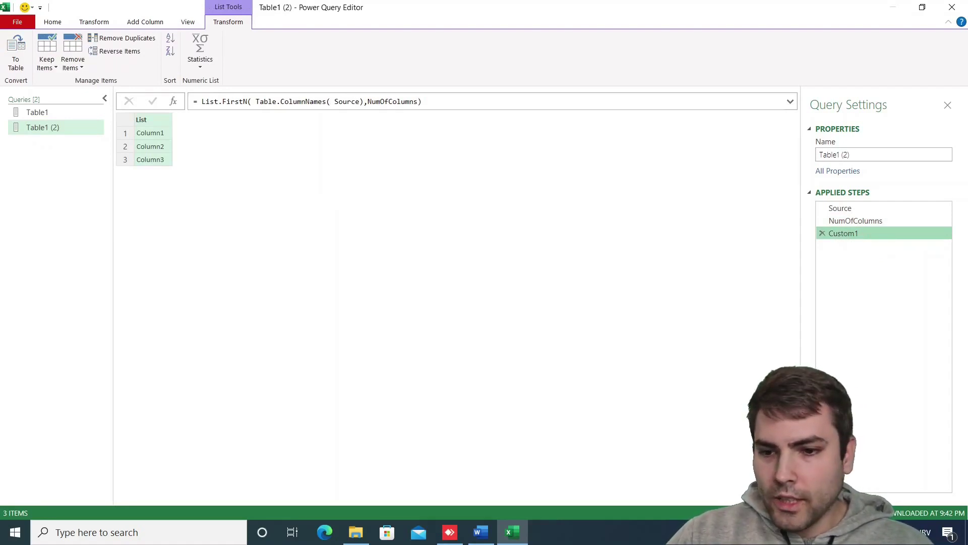
right_click(856, 233)
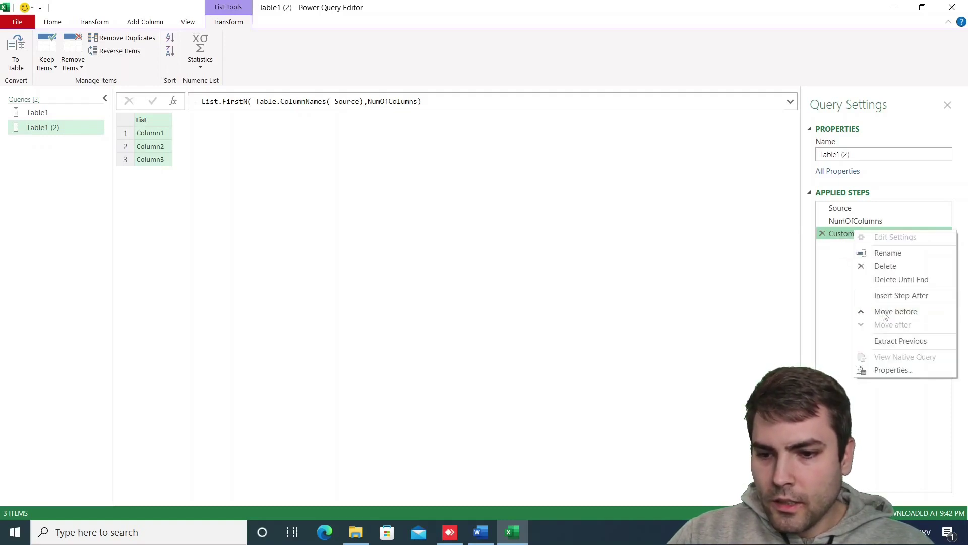
click(890, 253)
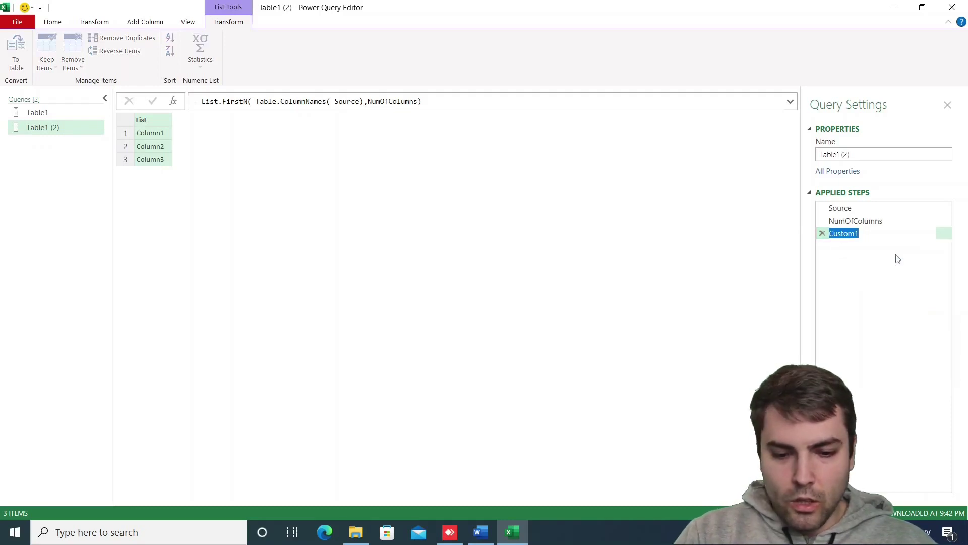
text(OldNames)
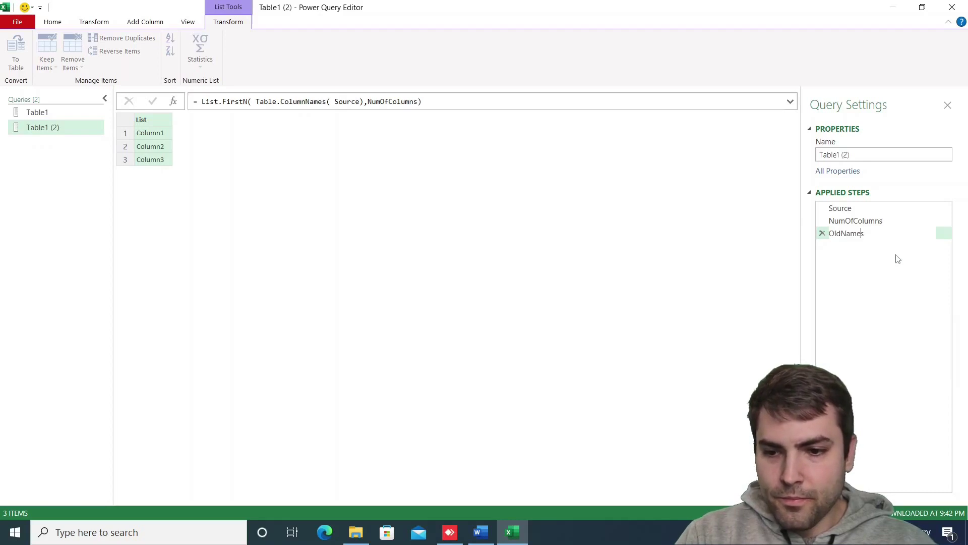
key(Return)
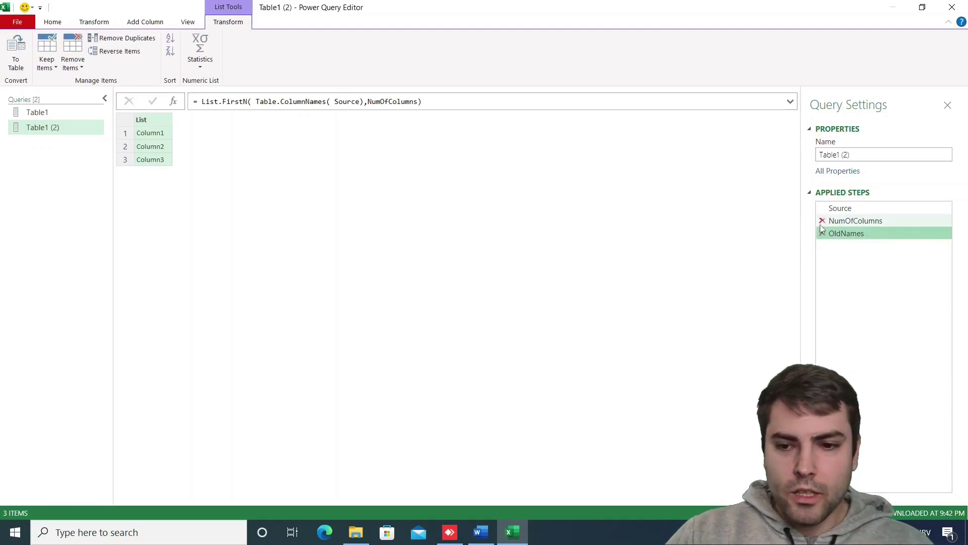
- Insert a step after OldNames with formula = Source, showing the full 15-column, 8-row table
right_click(850, 232)
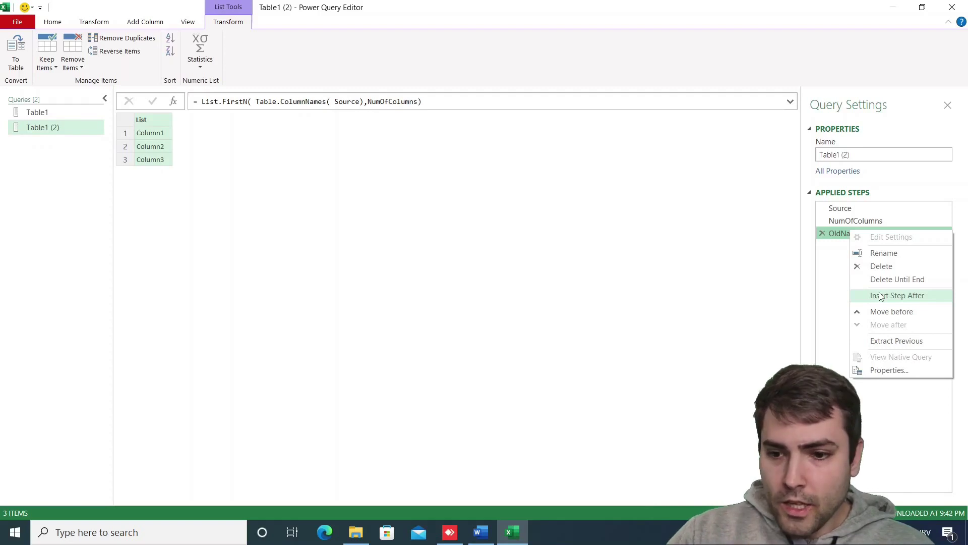
click(895, 296)
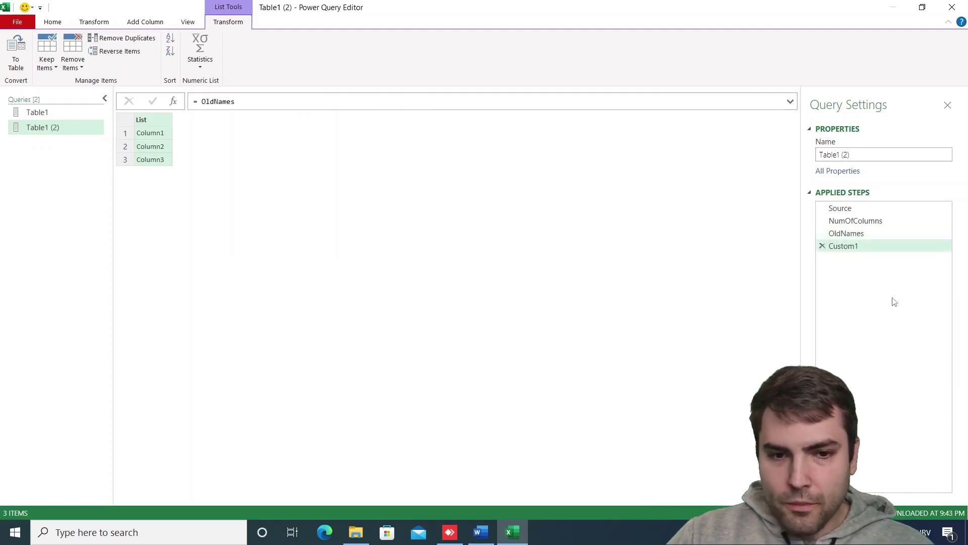
click(209, 101)
double_click(214, 101)
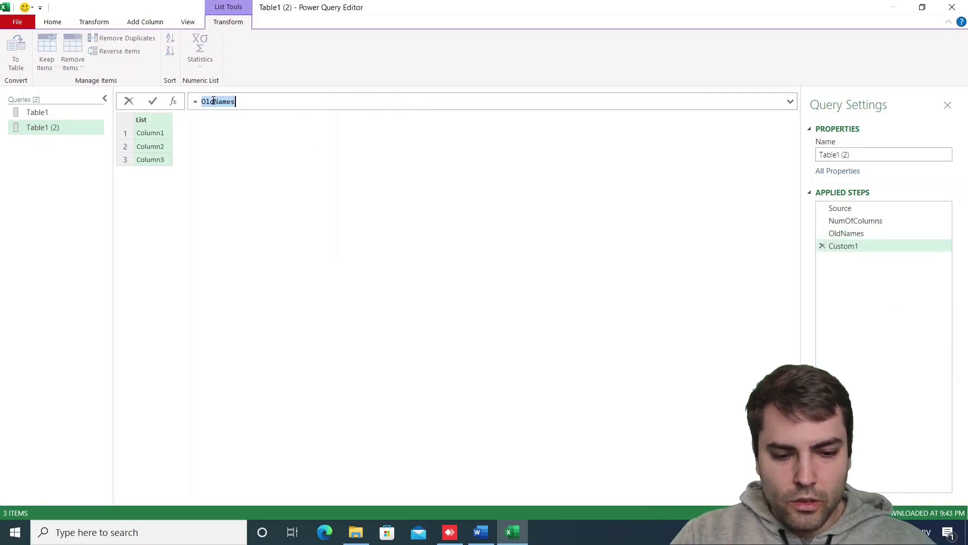
text(Sou)
key(Tab)
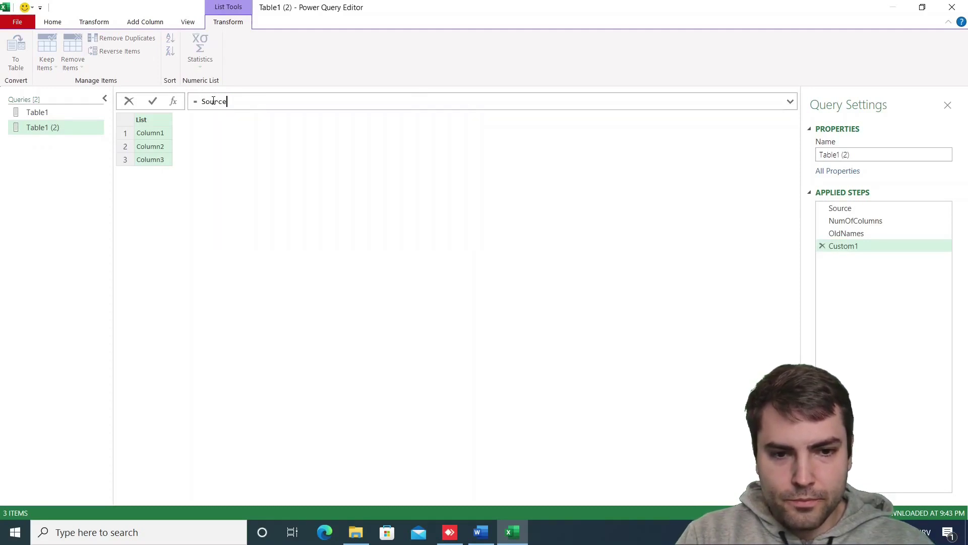
key(Return)
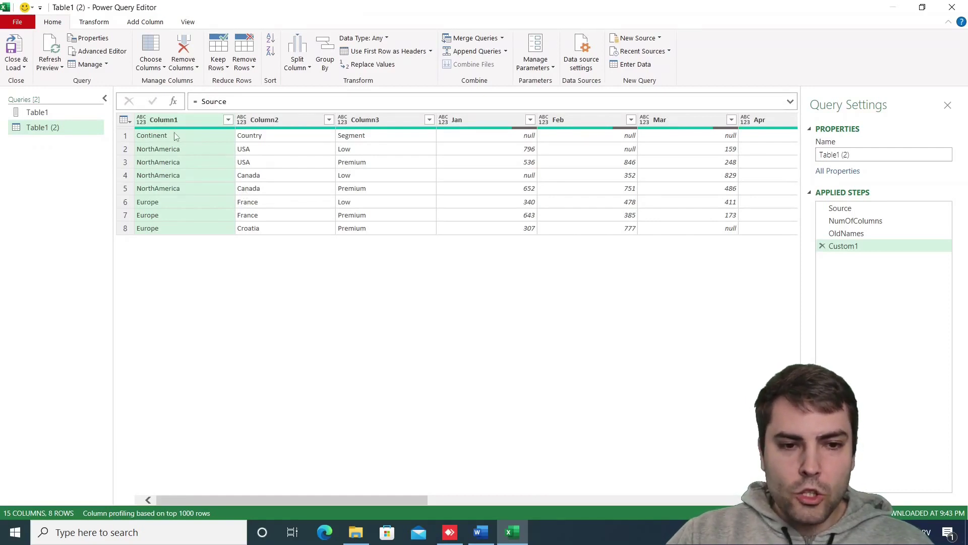
- Change the new step's formula to = Source{0} to return the first row as a record
click(131, 137)
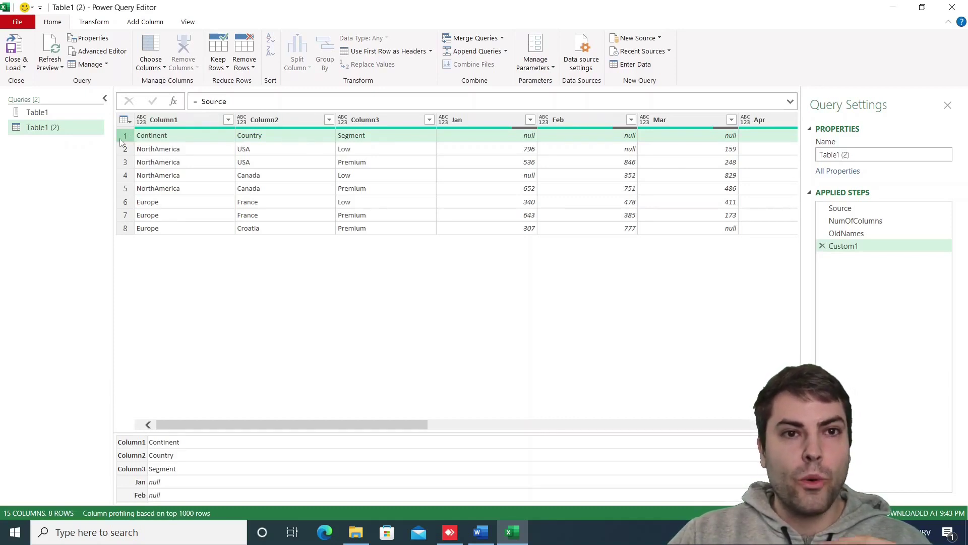
click(246, 102)
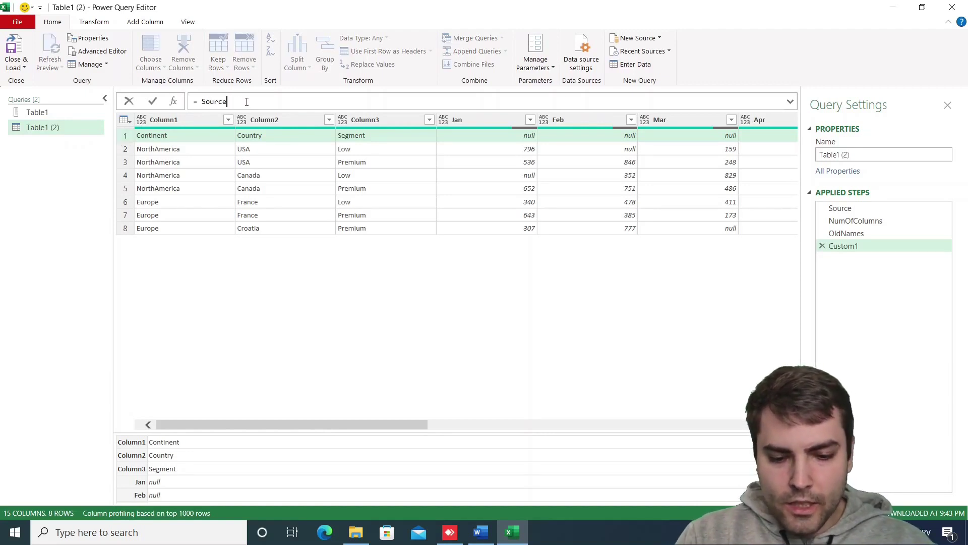
text({)
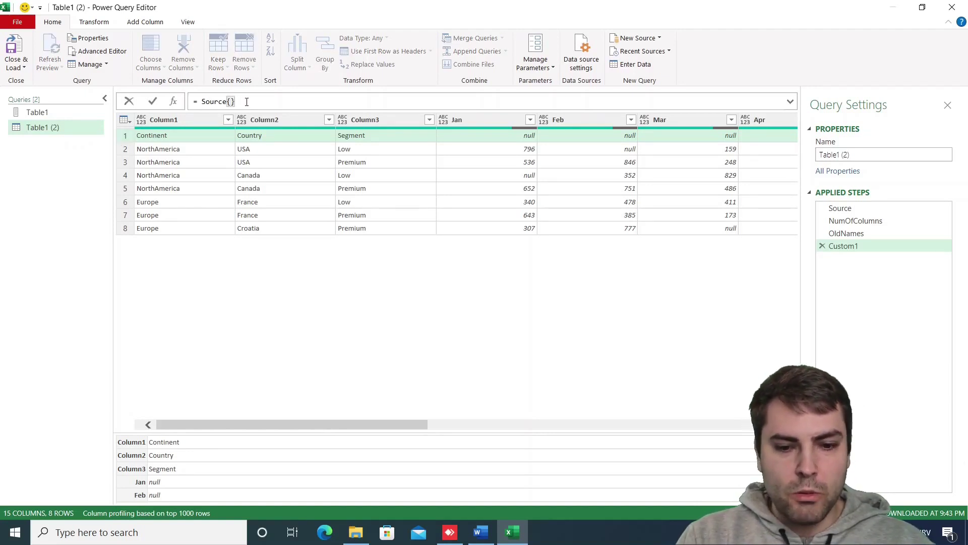
text(0)
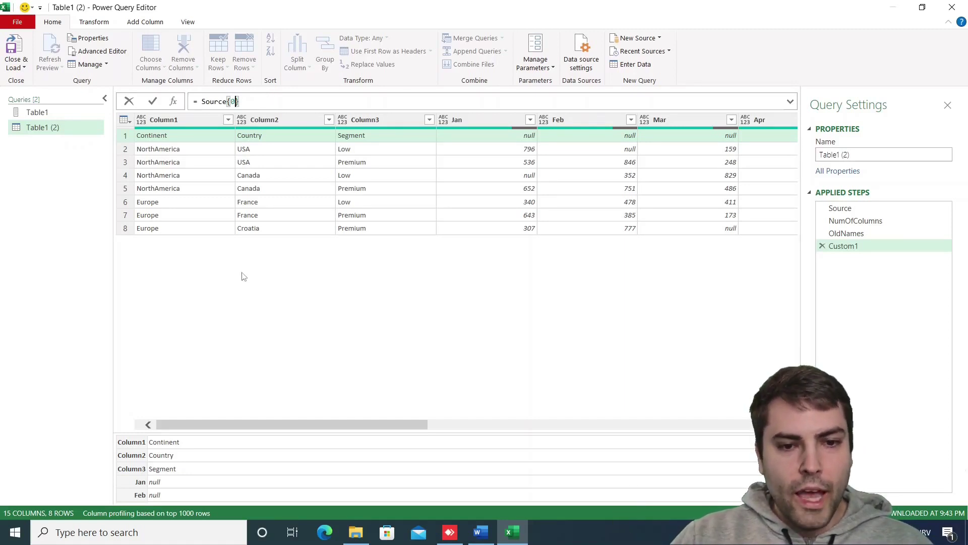
key(Return)
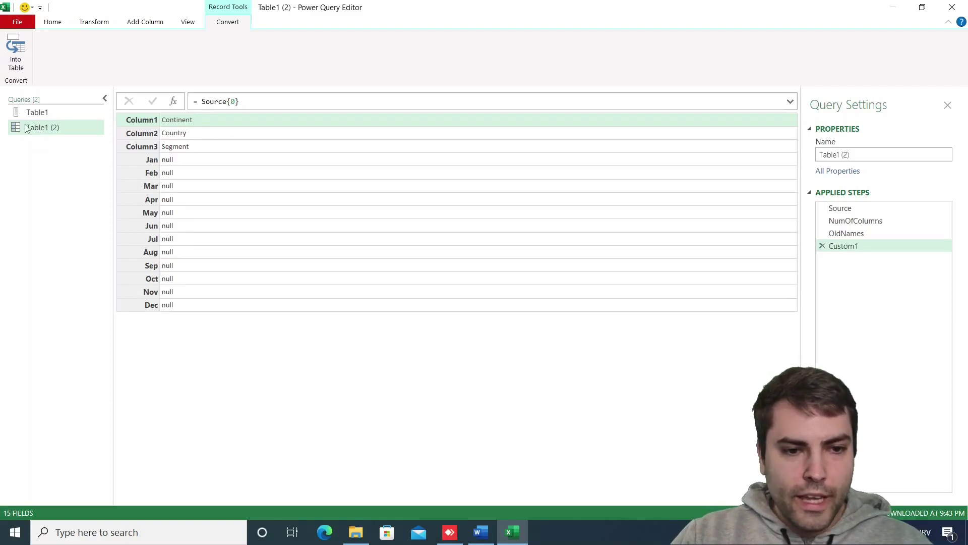
- Change the Custom1 formula to = Record.ToList(Source{0}) to turn the first row into a list
click(197, 101)
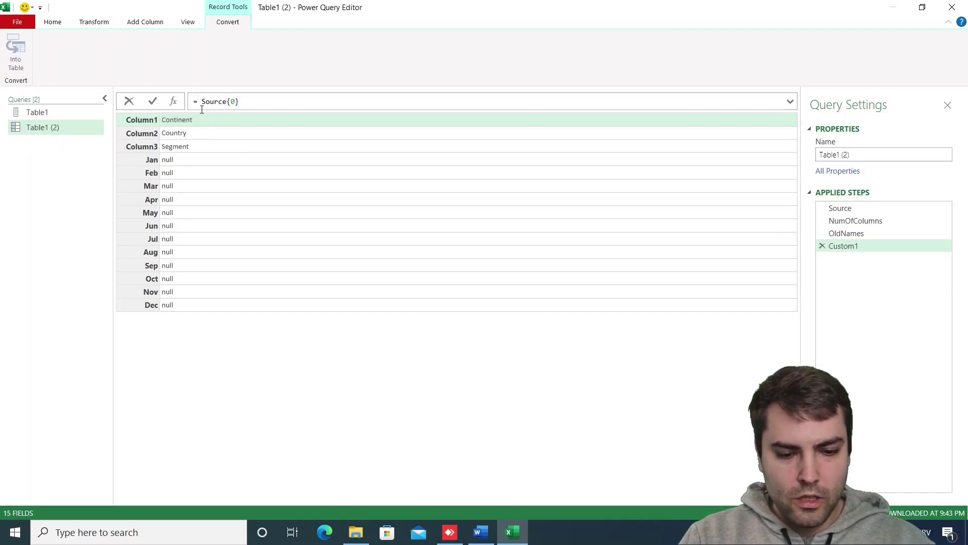
text(Record.)
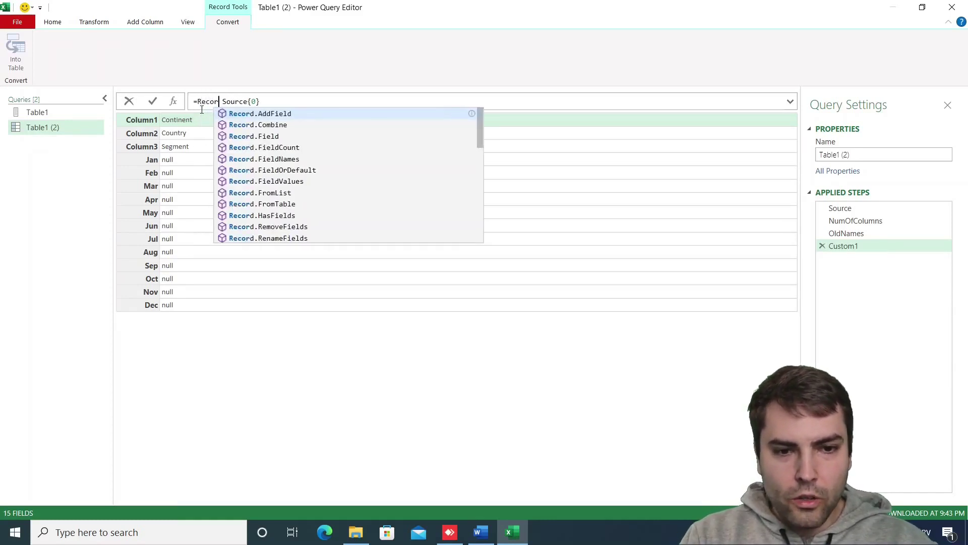
text(F)
key(BackSpace)
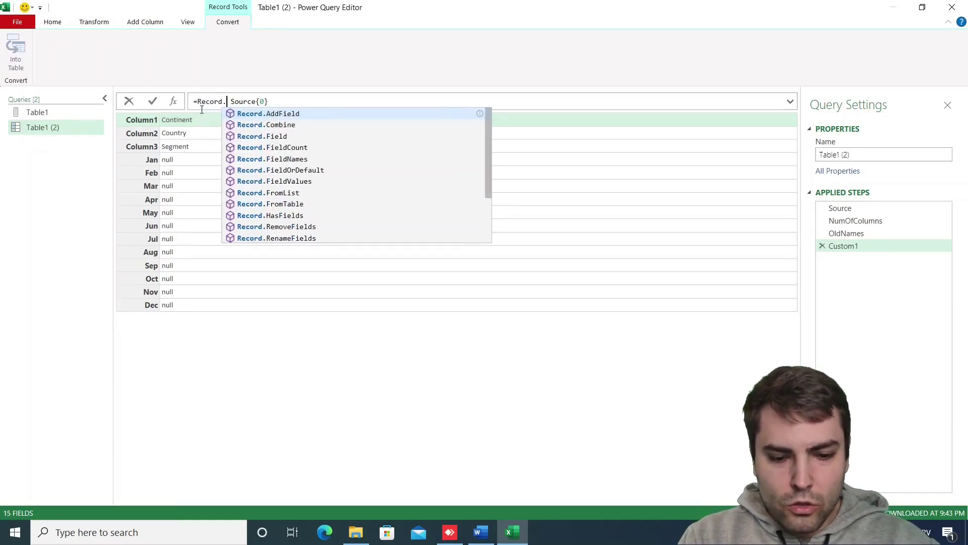
text(To)
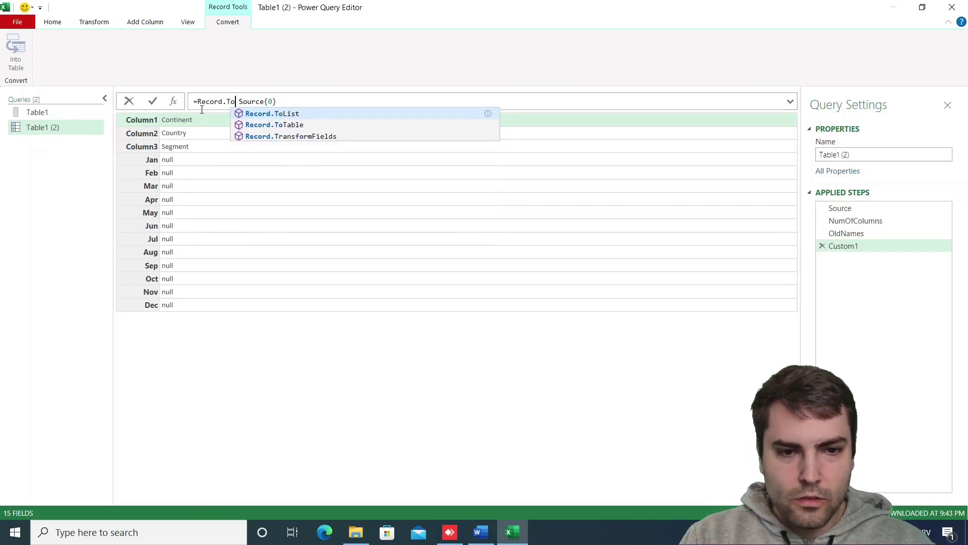
key(Tab)
text(()
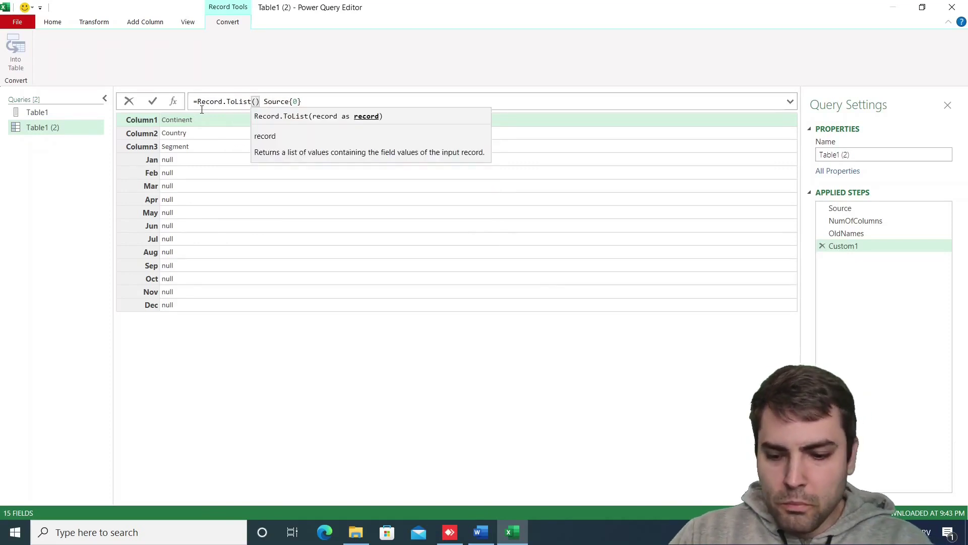
key(Delete)
key(Return)
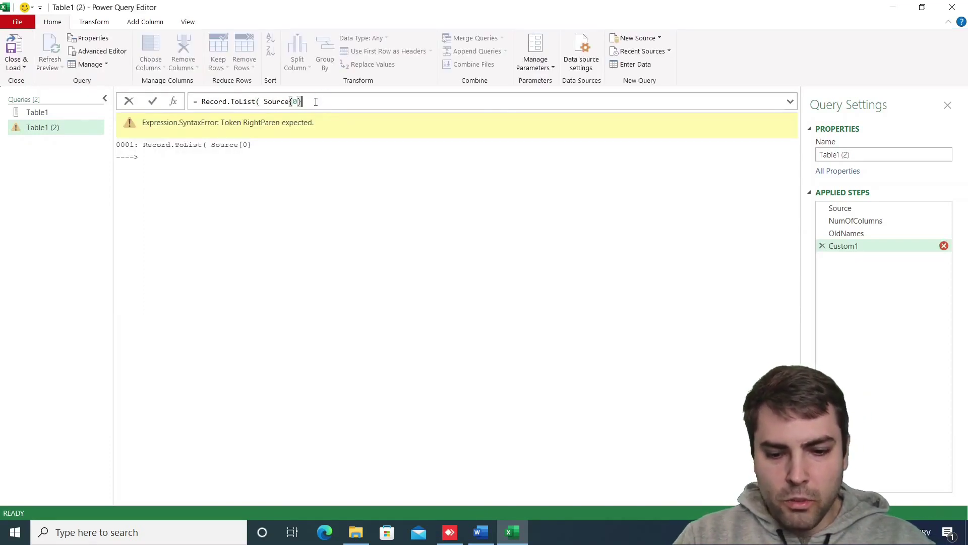
text())
key(Return)
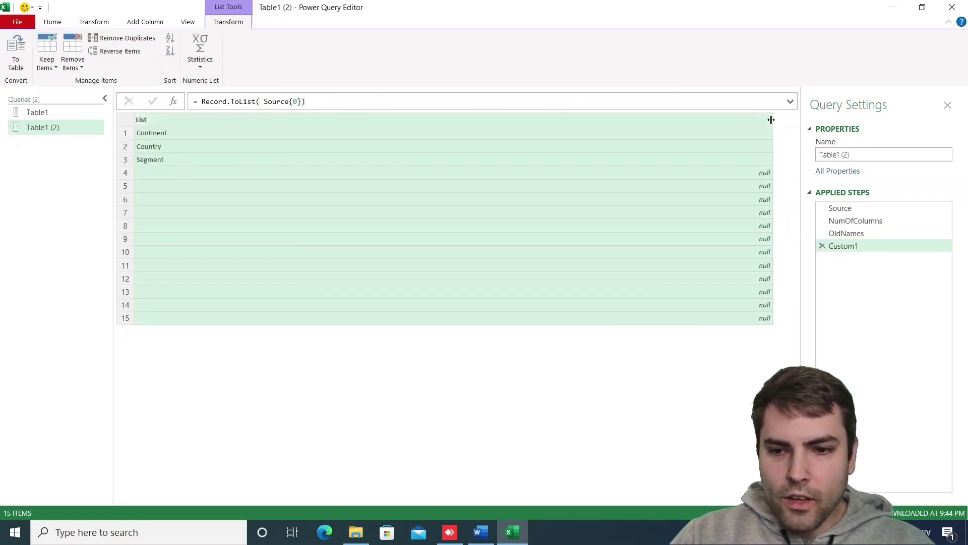
- Wrap it as = List.FirstN(Record.ToList(Source{0}),NumOfColumns) to keep Continent, Country, Segment
drag(773, 119, 199, 119)
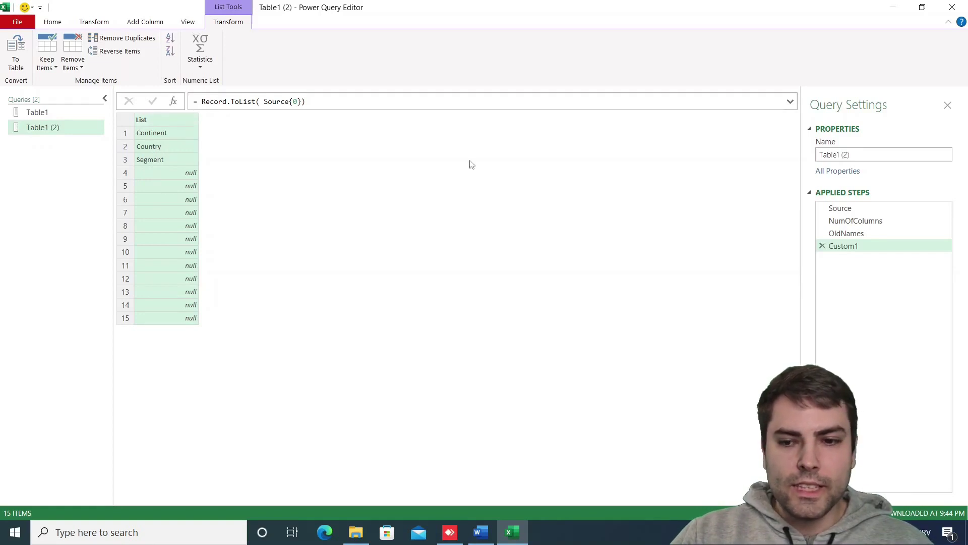
click(852, 233)
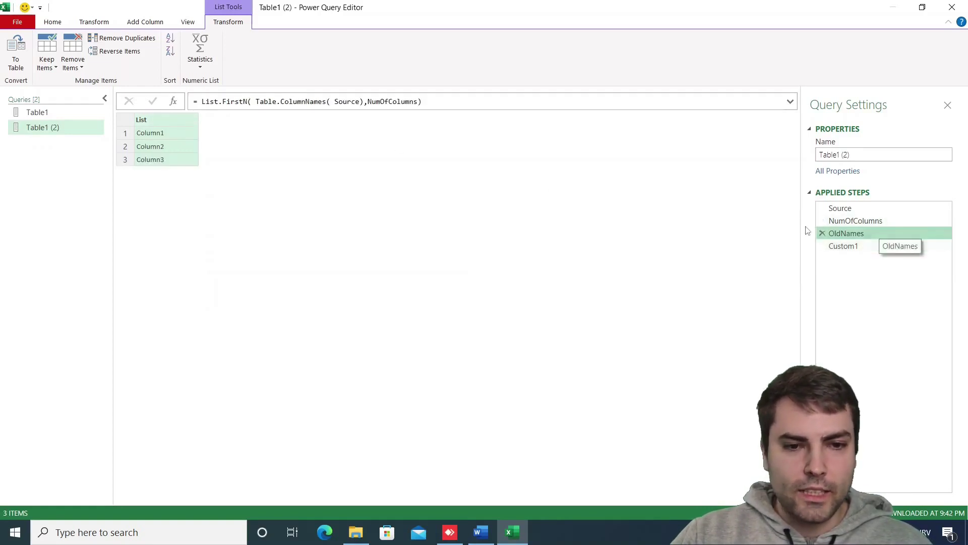
click(858, 246)
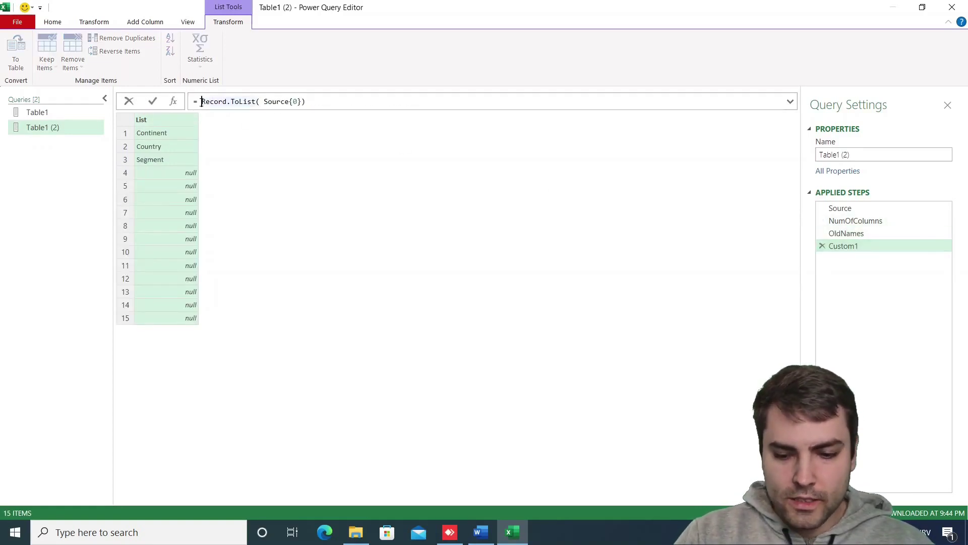
click(197, 101)
text(List)
text(.Firs)
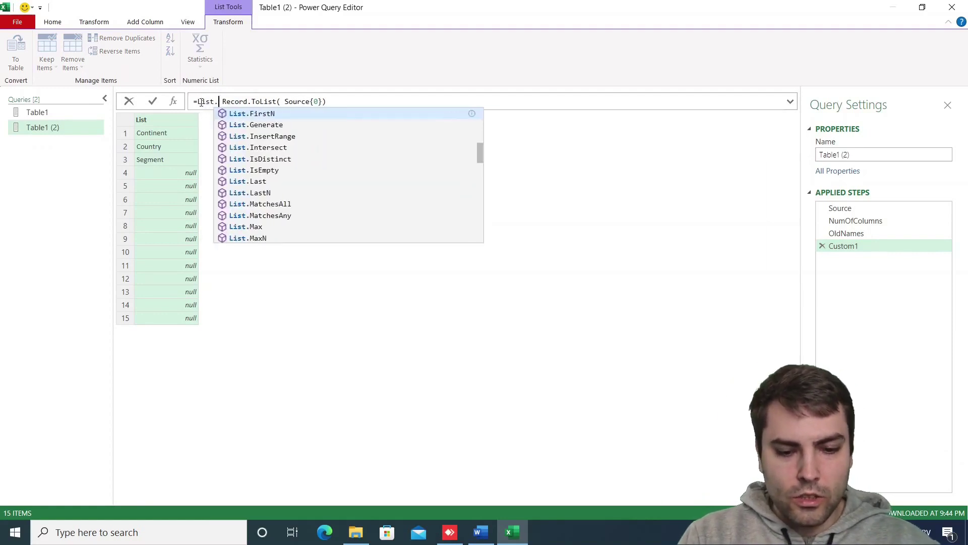
key(Down)
key(Tab)
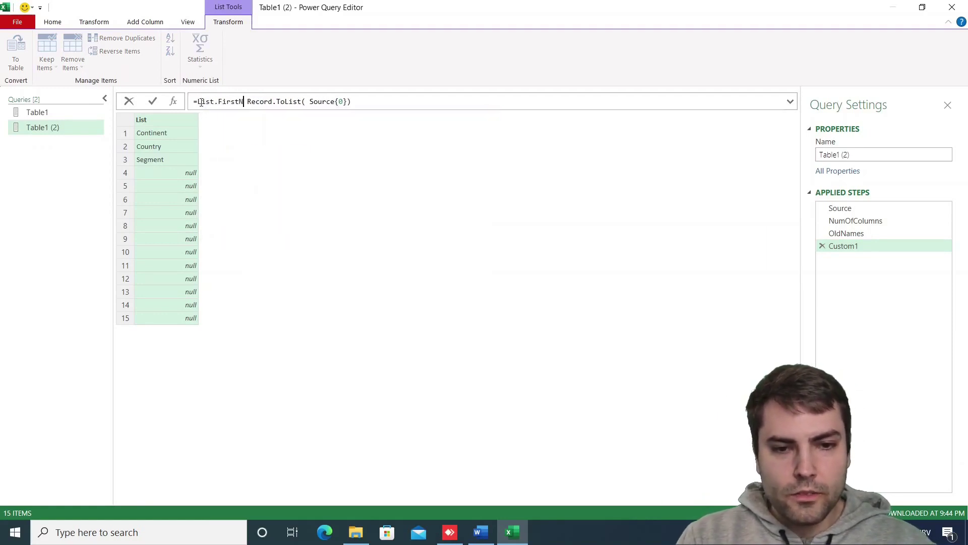
text(()
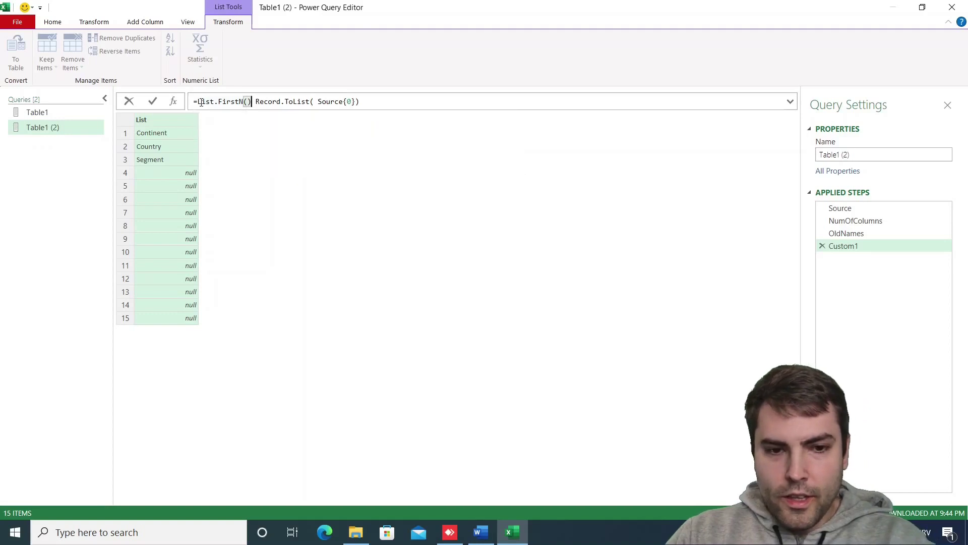
key(Delete)
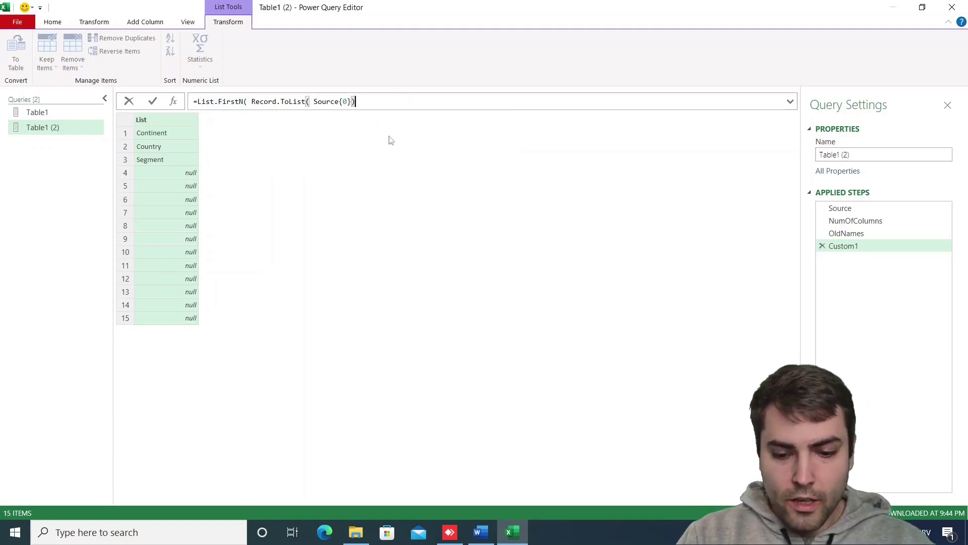
text(,)
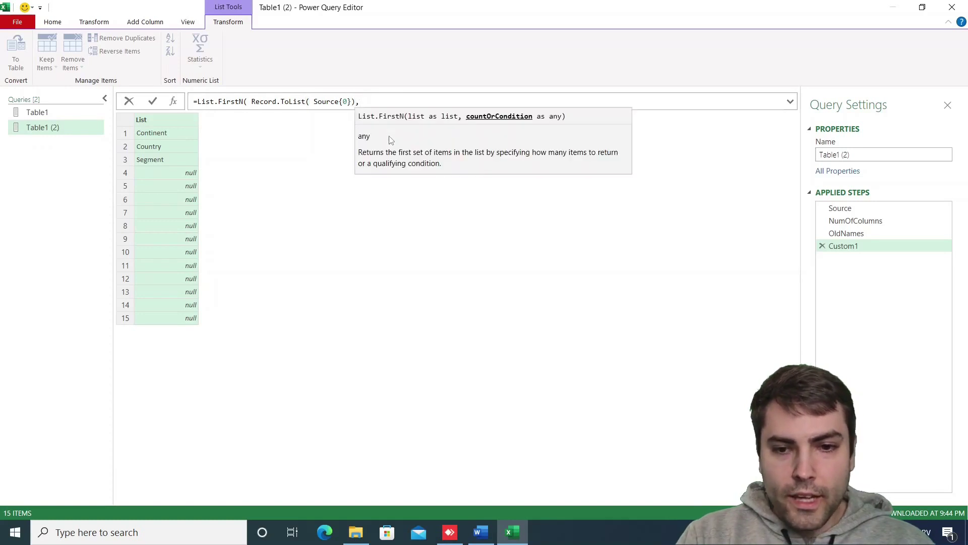
text(N)
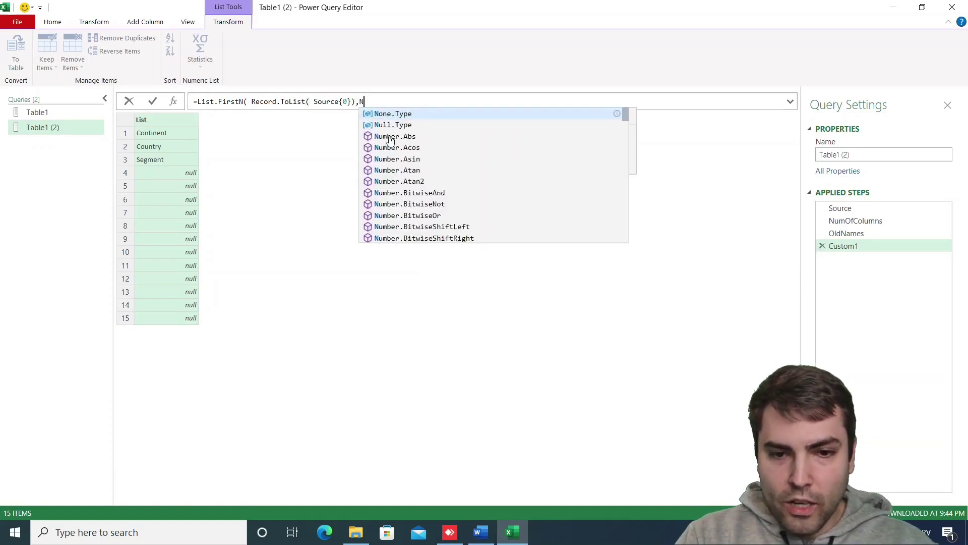
text(umOfColumns))
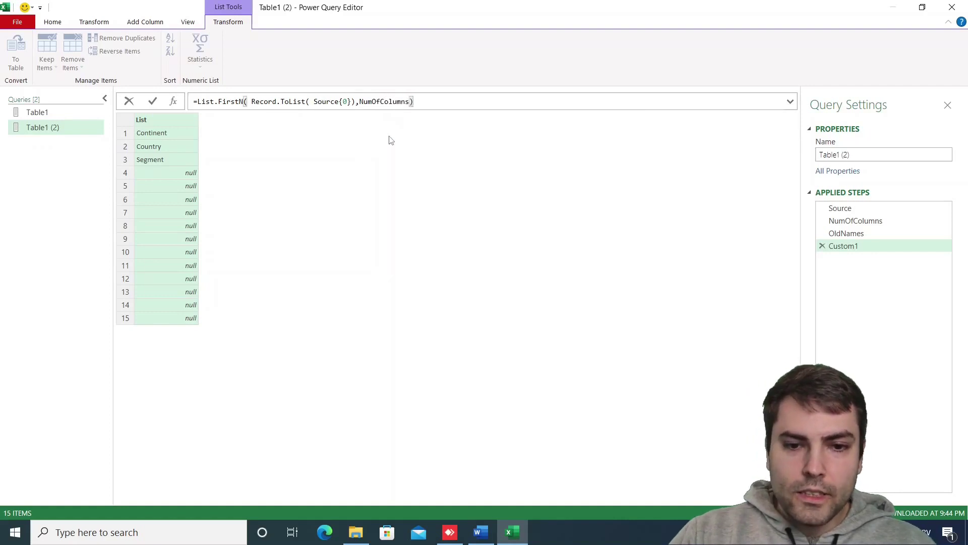
double_click(389, 102)
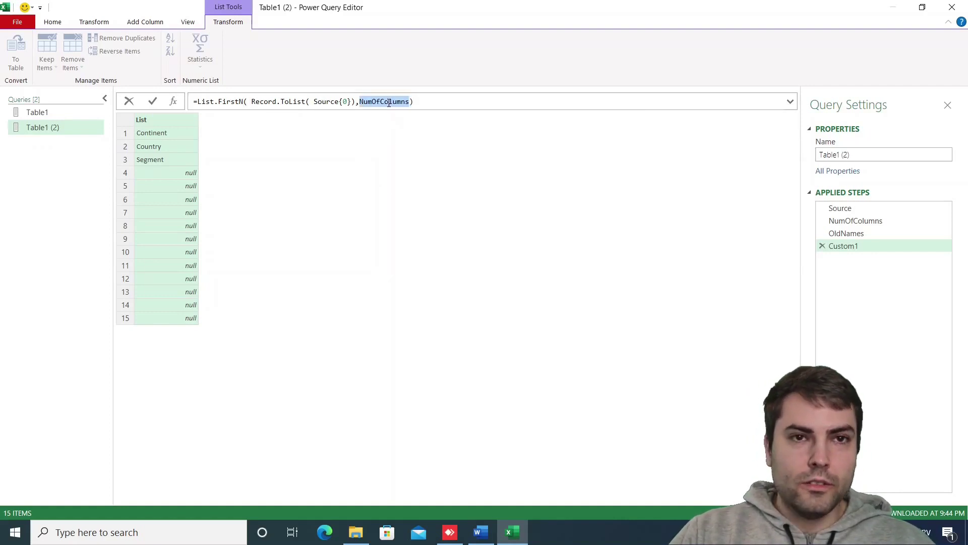
key(Return)
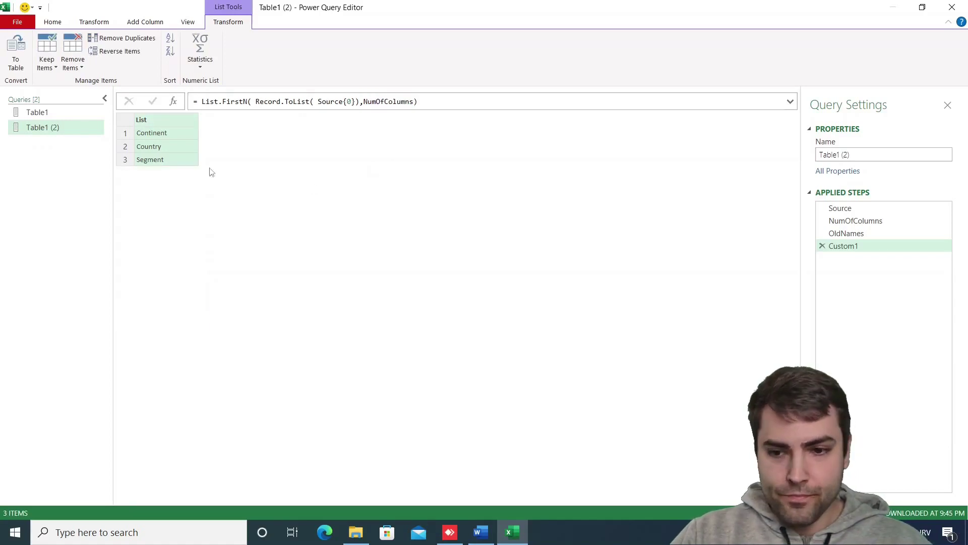
- Rename the Custom1 step to NewNames
right_click(843, 249)
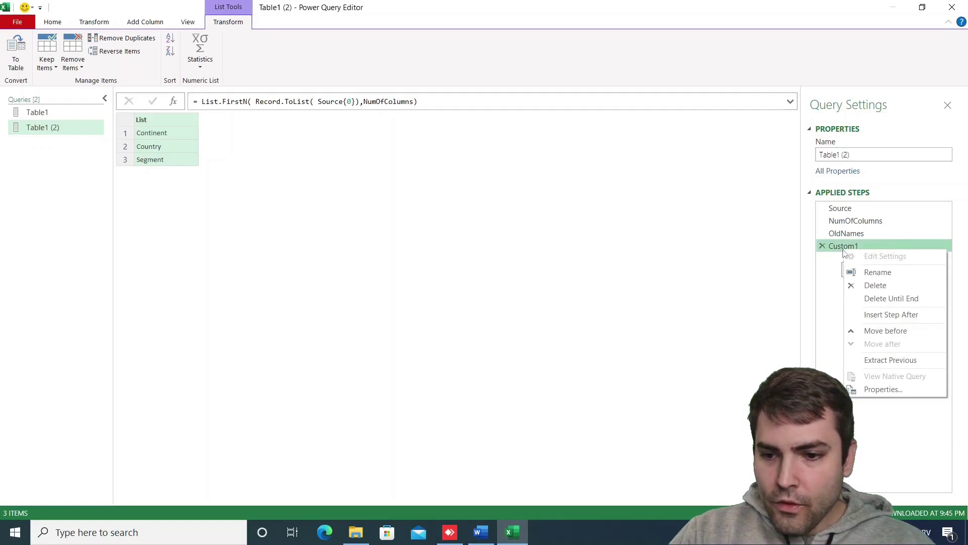
click(892, 273)
text(Nem)
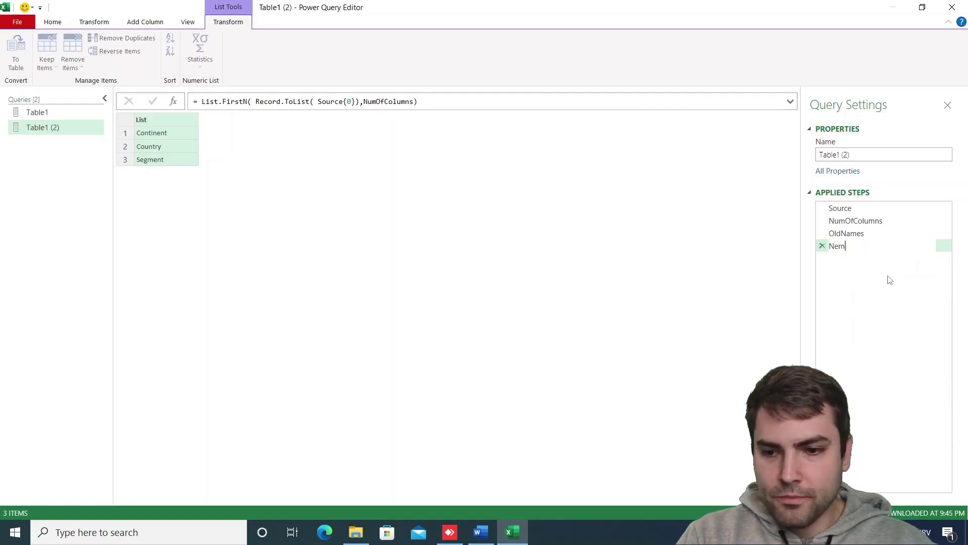
key(BackSpace)
text(wNames)
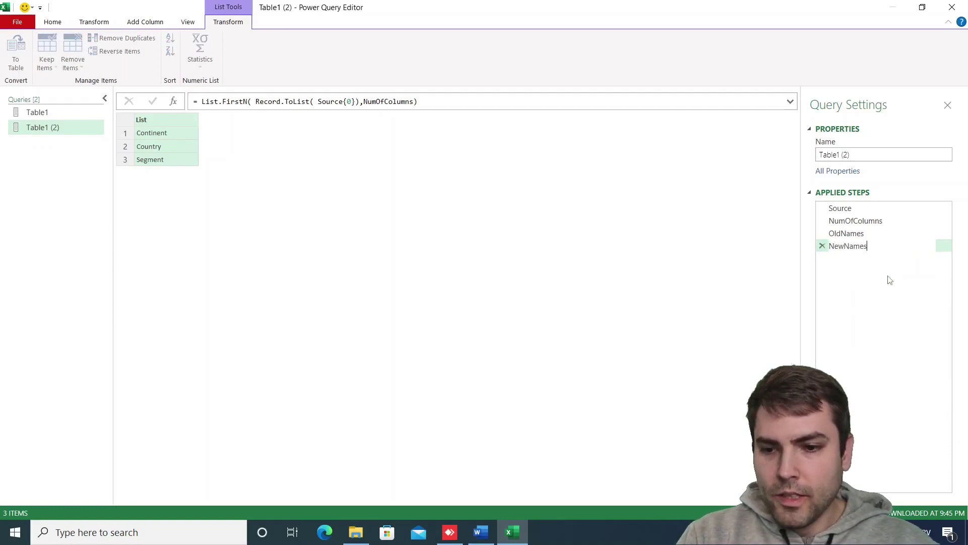
key(Return)
- Compare the OldNames and NewNames lists and review Table1's rename pairs
click(856, 234)
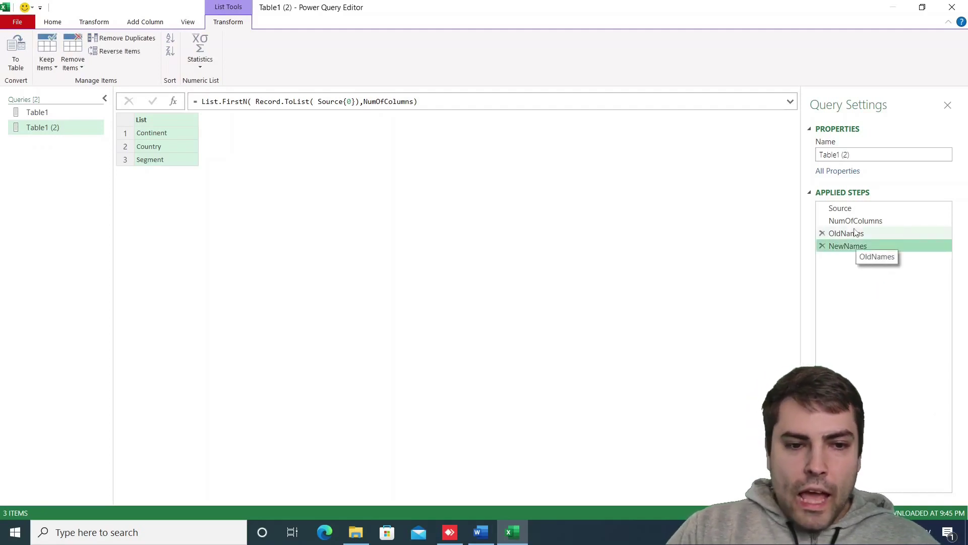
click(859, 246)
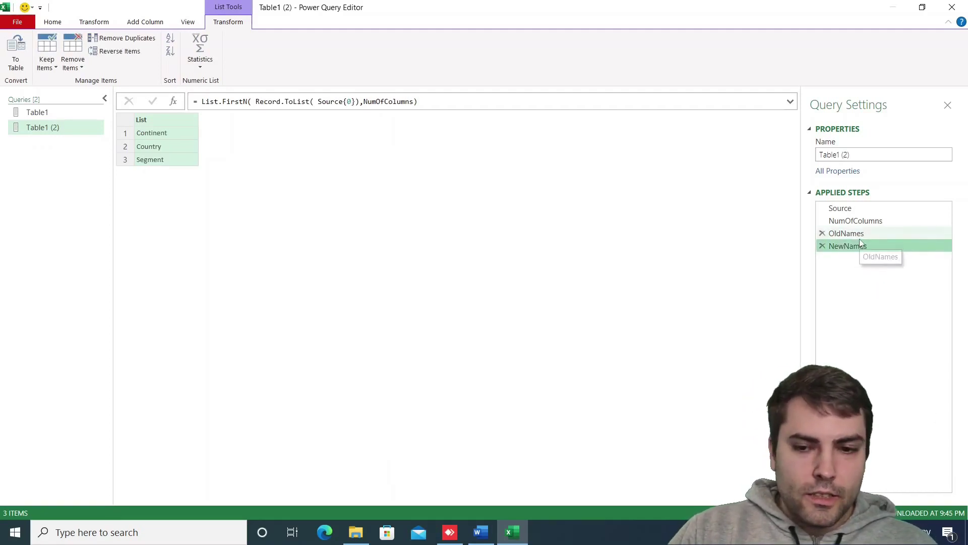
click(863, 235)
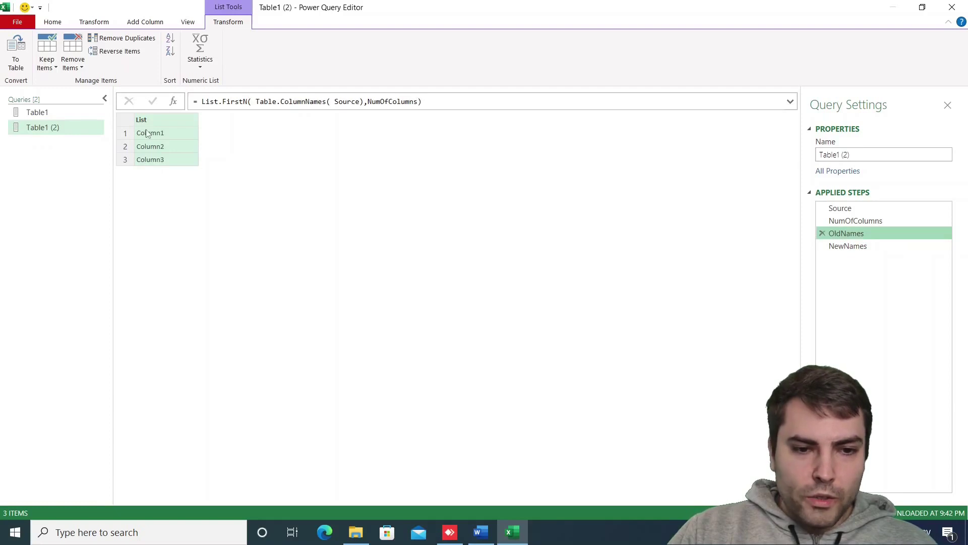
click(853, 245)
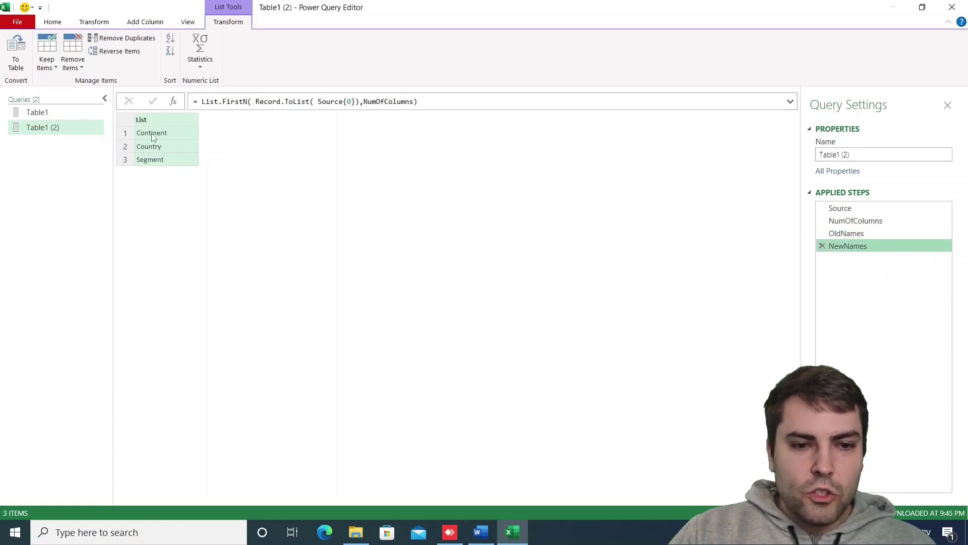
click(43, 112)
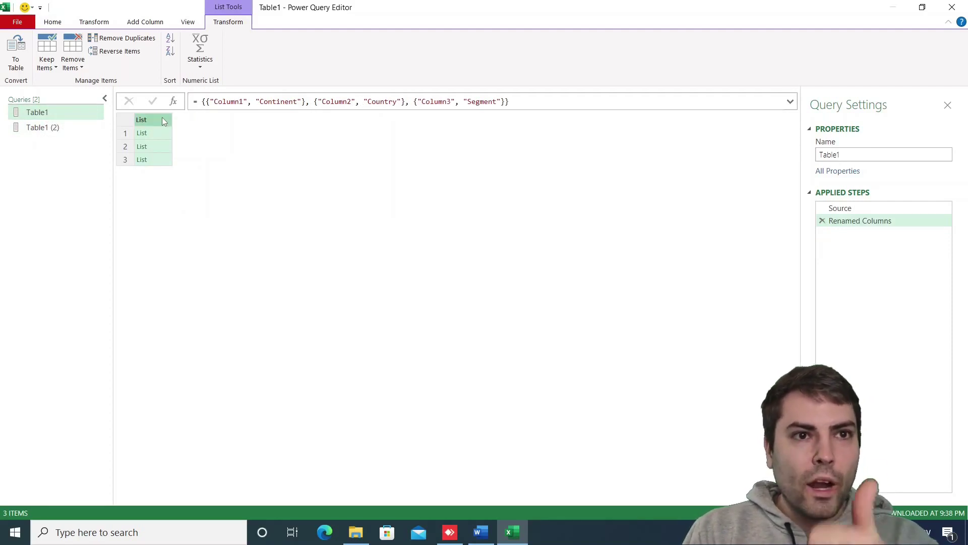
click(165, 133)
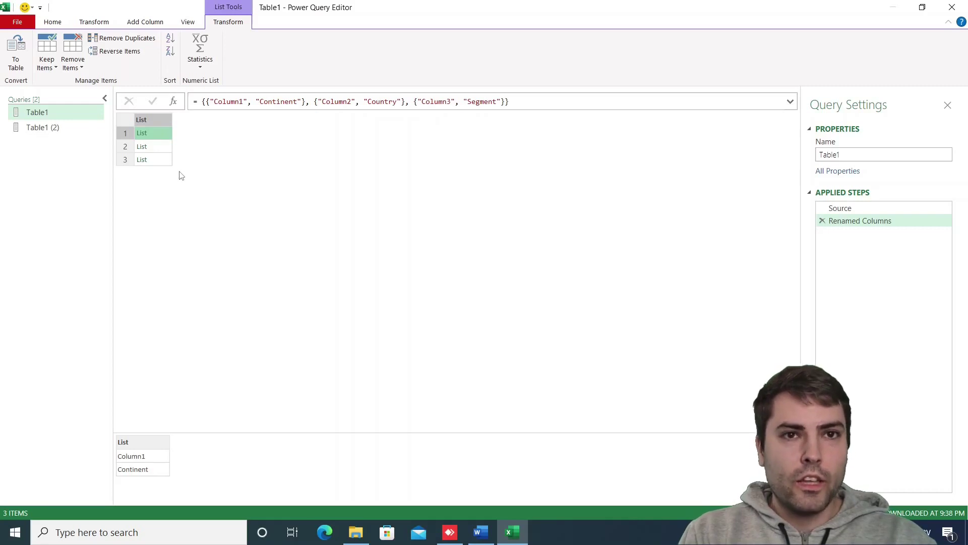
click(61, 127)
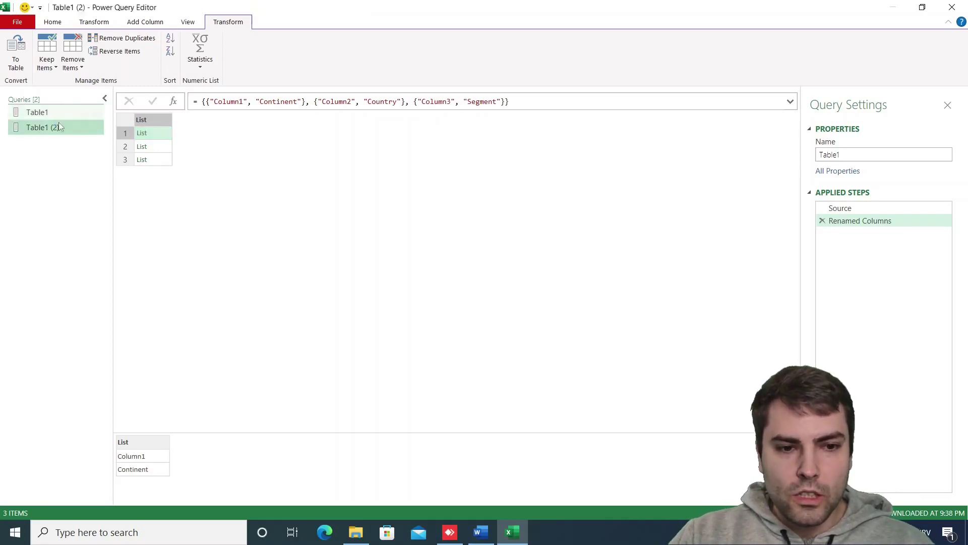
- Insert a new step after NewNames, whose formula reads = NewNames
right_click(857, 247)
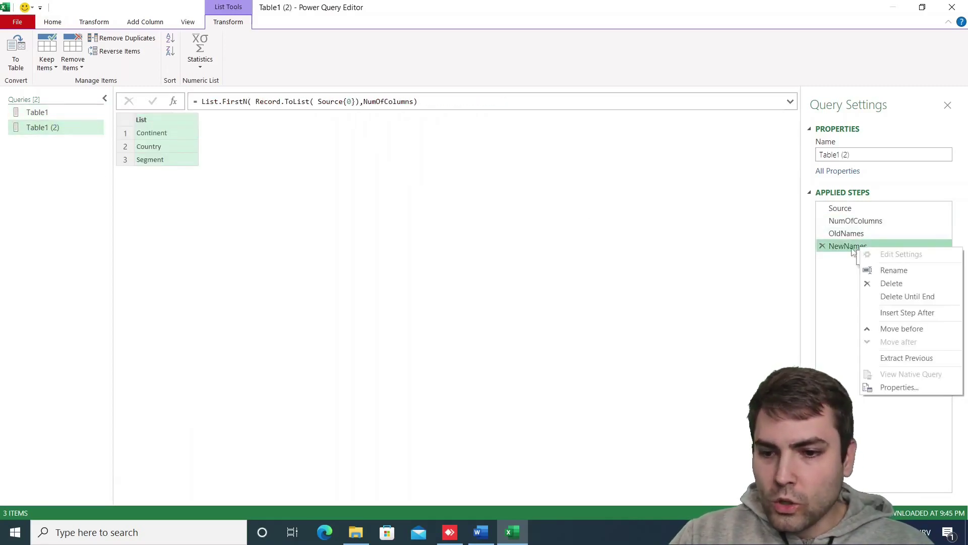
click(897, 317)
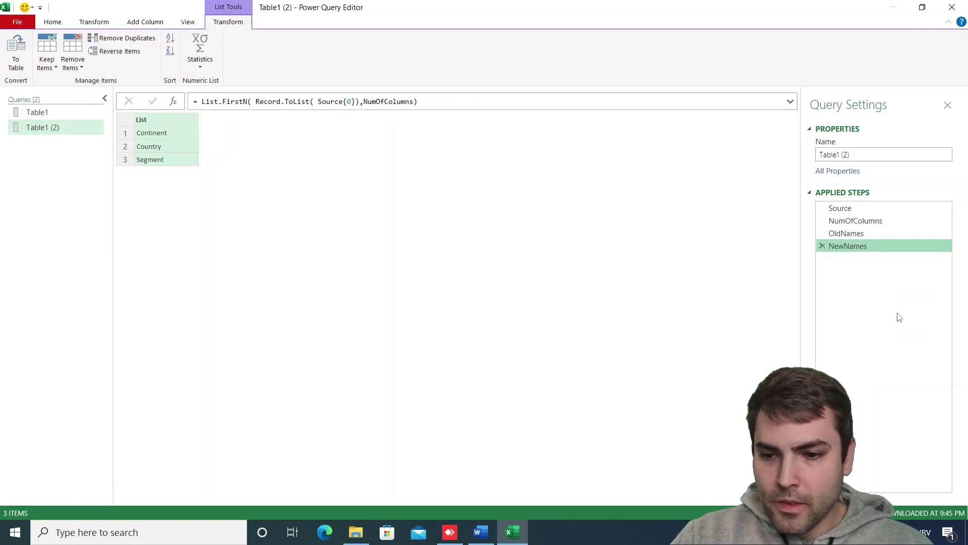
click(200, 102)
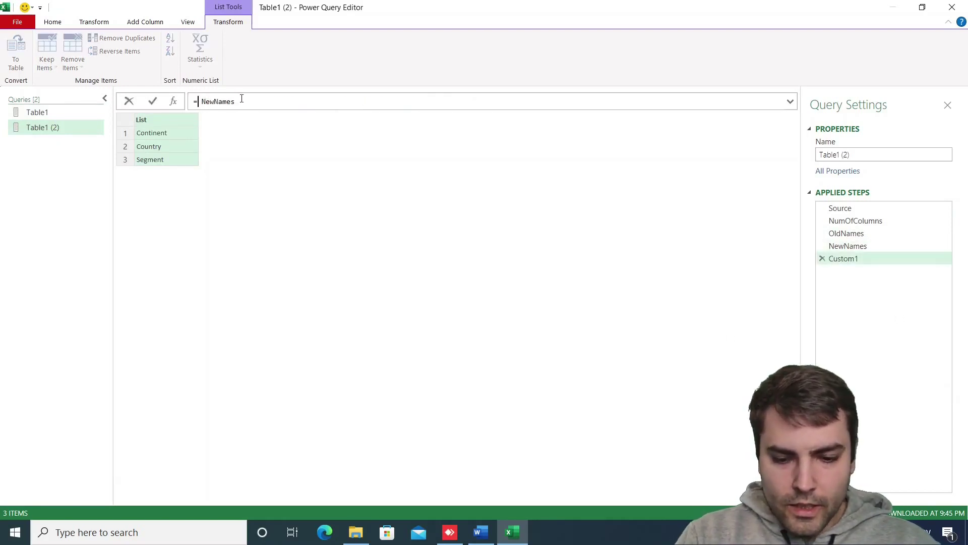
- Set the new step's formula to = List.Zip({OldNames,NewNames})
text(List.)
text(Zip)
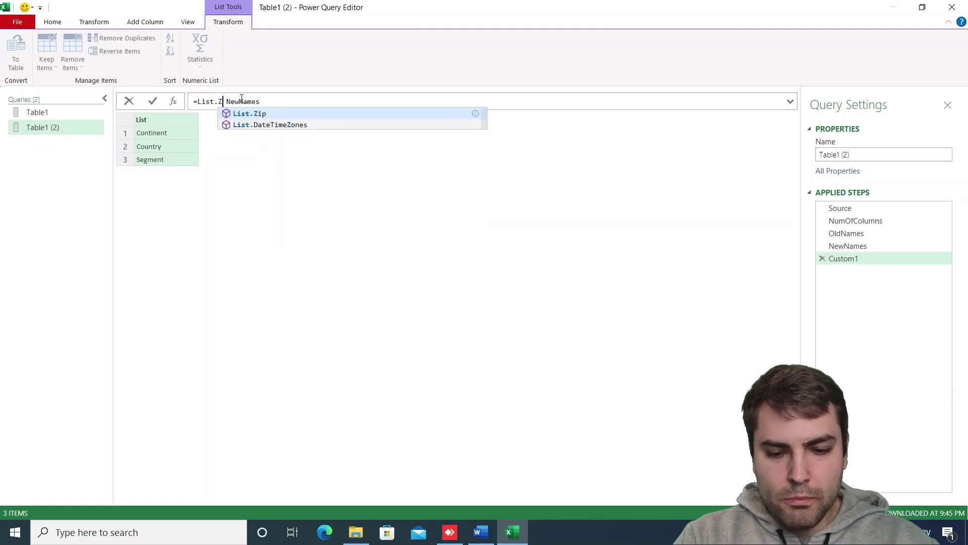
text(()
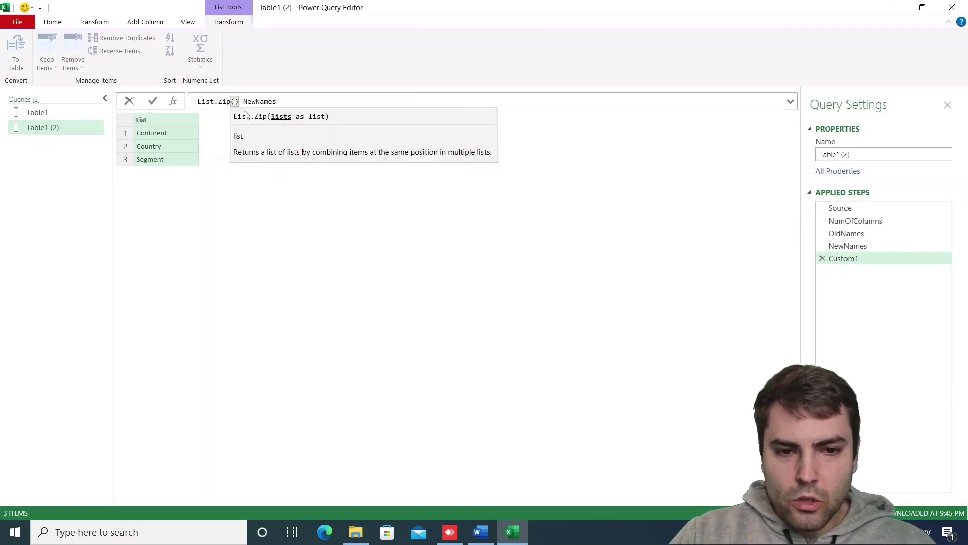
drag(277, 101, 247, 105)
key(BackSpace)
key(BackSpace)
key(BackSpace)
key(BackSpace)
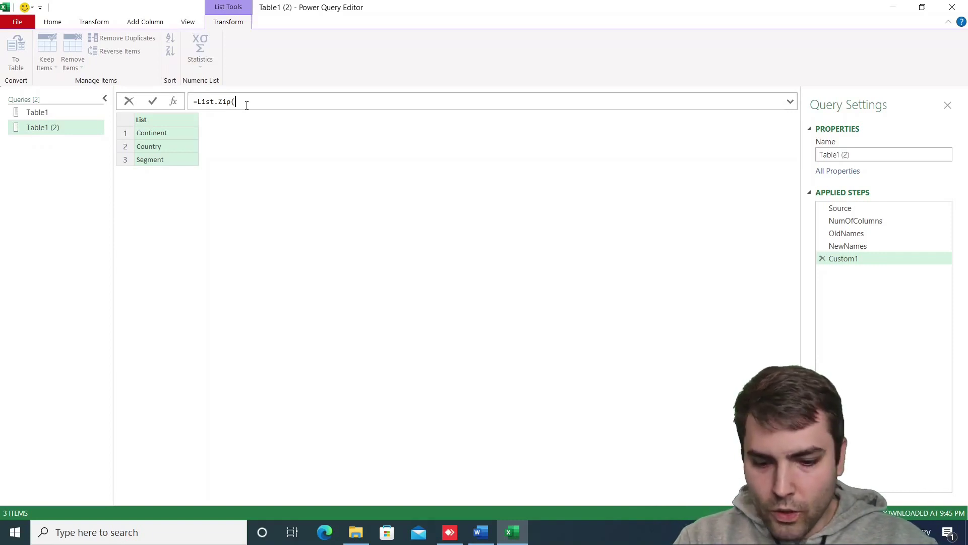
text({)
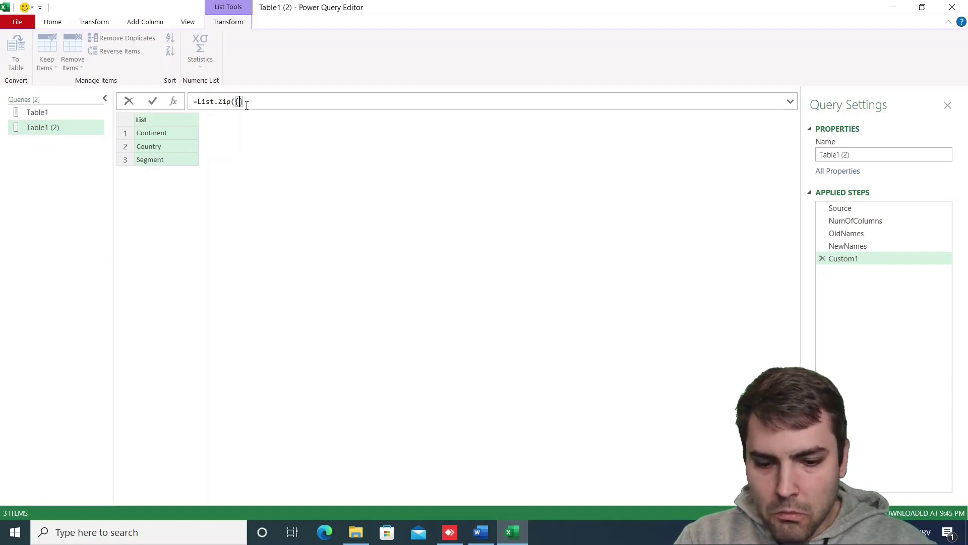
text(OldNames)
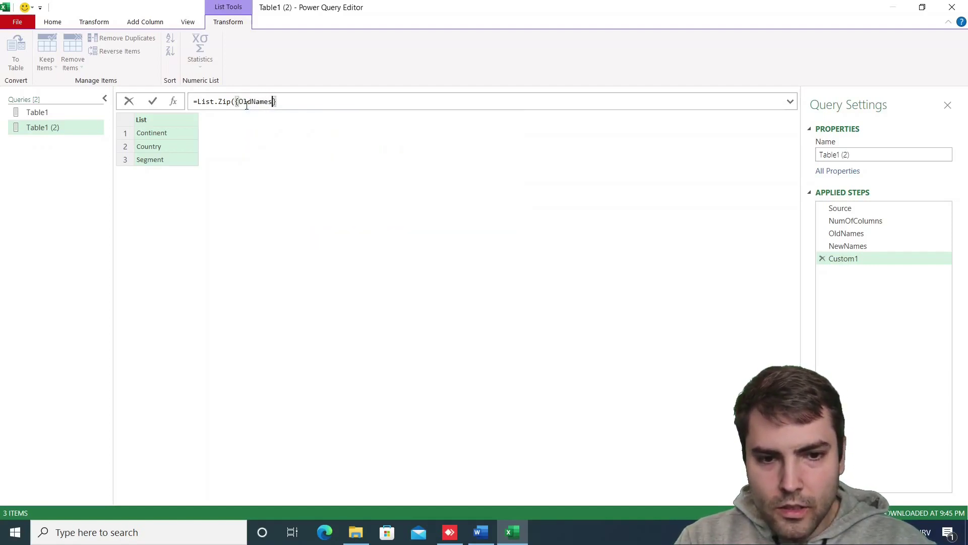
text(,NewName)
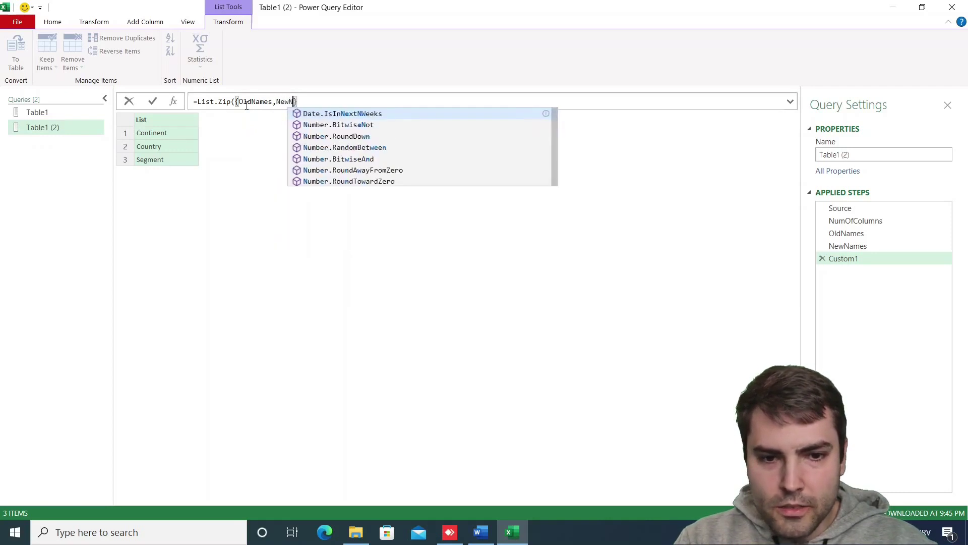
text(s)
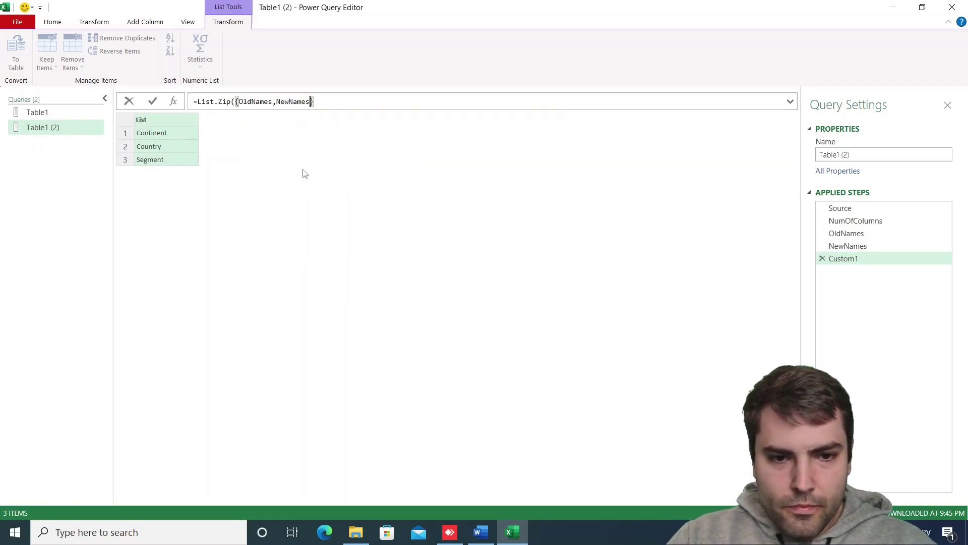
click(341, 101)
text())
key(Return)
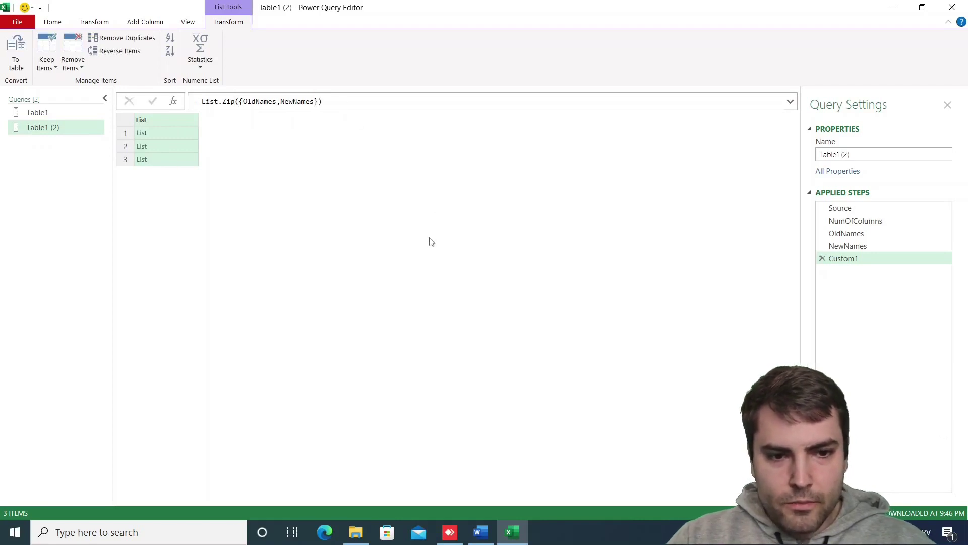
- Check the three old/new name pairs against Table1's Renamed Columns list
click(171, 132)
click(173, 147)
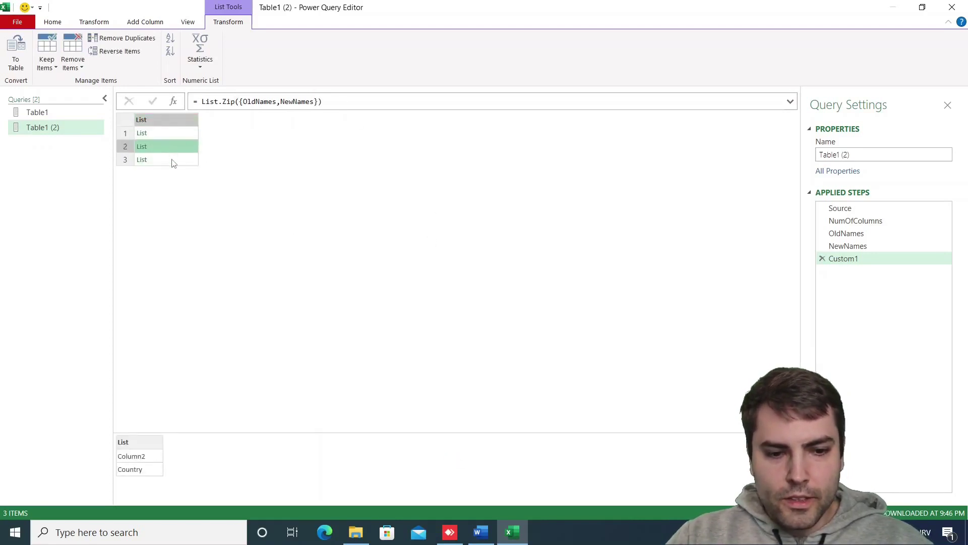
click(174, 159)
click(174, 132)
click(177, 146)
click(177, 160)
click(63, 112)
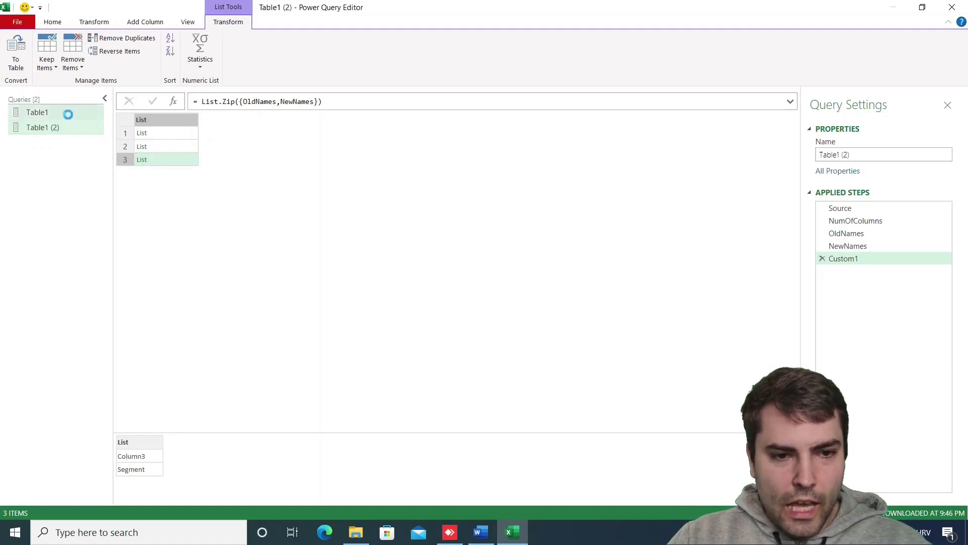
click(151, 132)
click(153, 147)
click(158, 162)
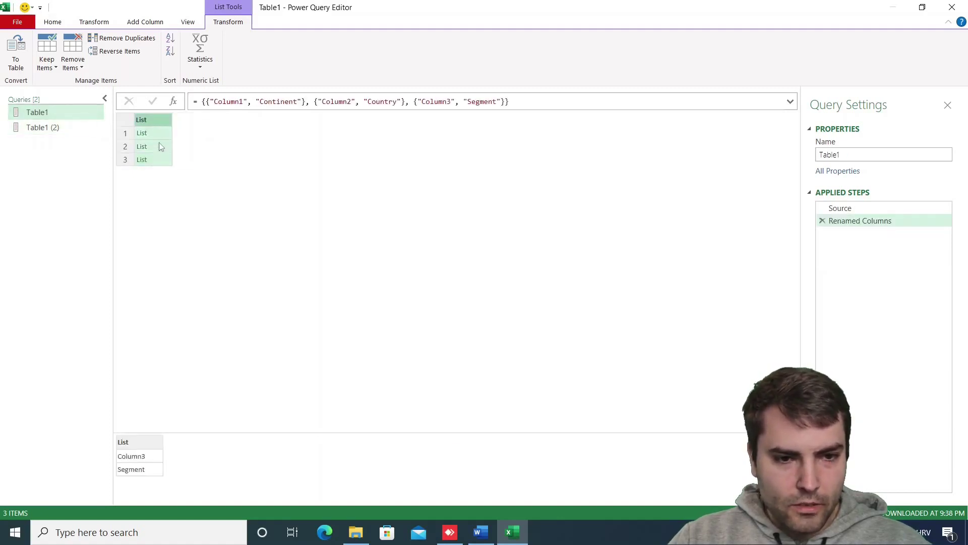
click(83, 128)
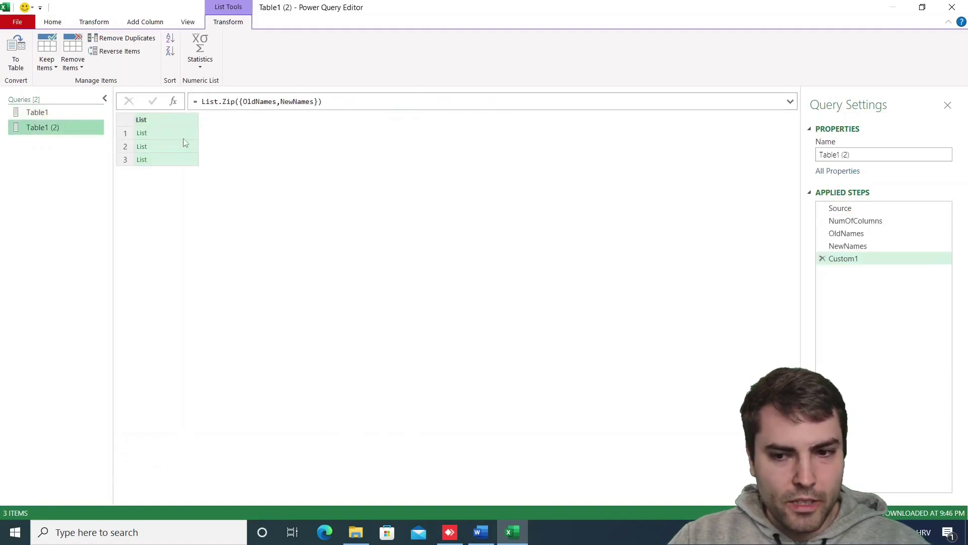
- Rename the List.Zip pairs step to RenamedColumns
right_click(857, 259)
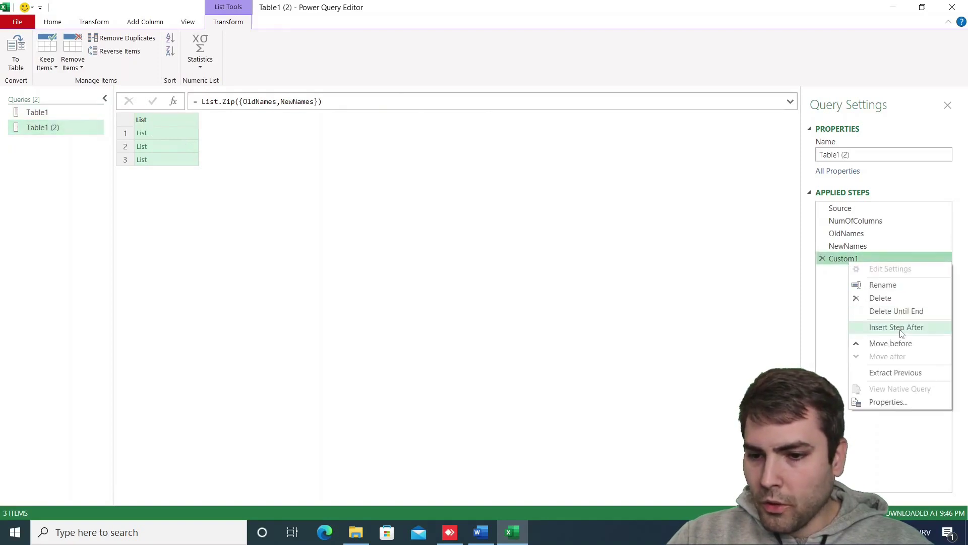
click(896, 285)
text(RenamedColumns)
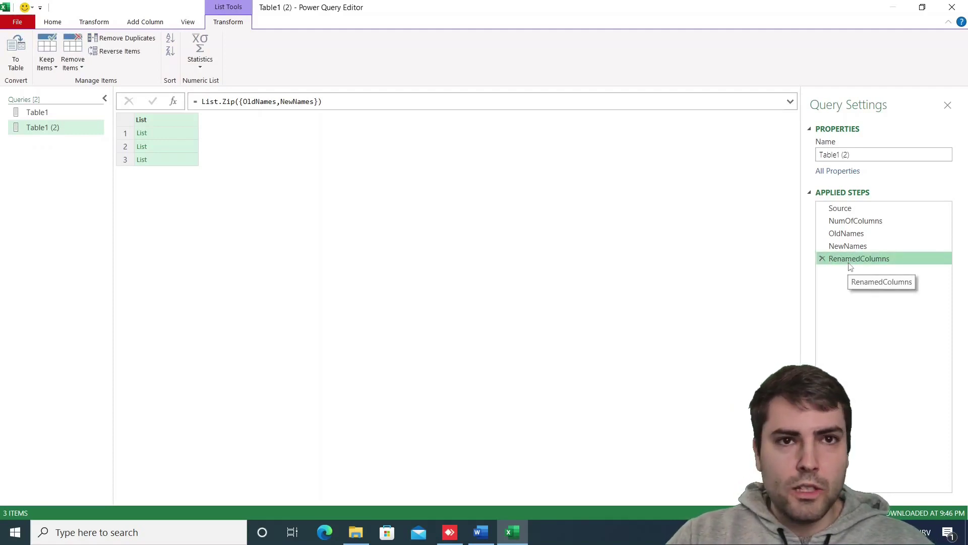
- Add a step after RenamedColumns with formula = Source, showing the 15-column table
right_click(850, 267)
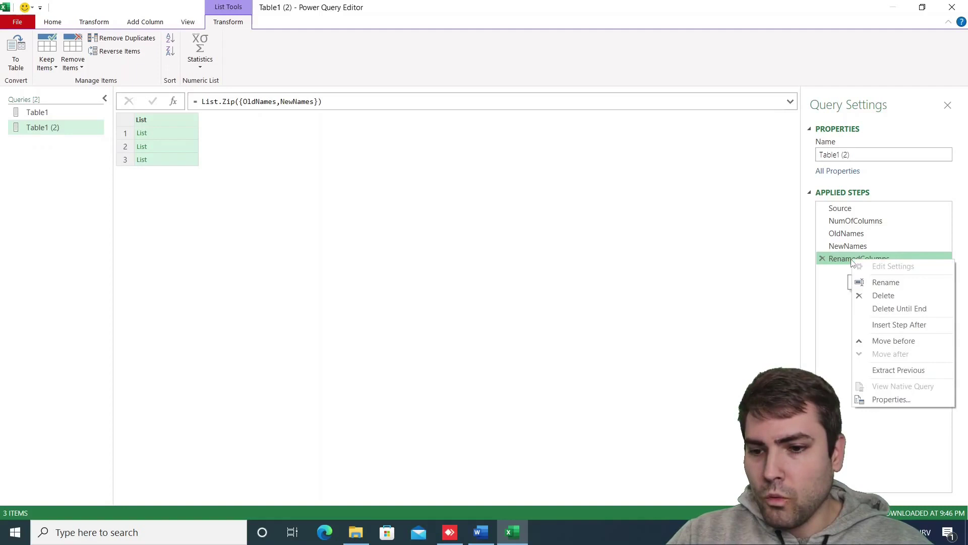
click(889, 323)
double_click(238, 101)
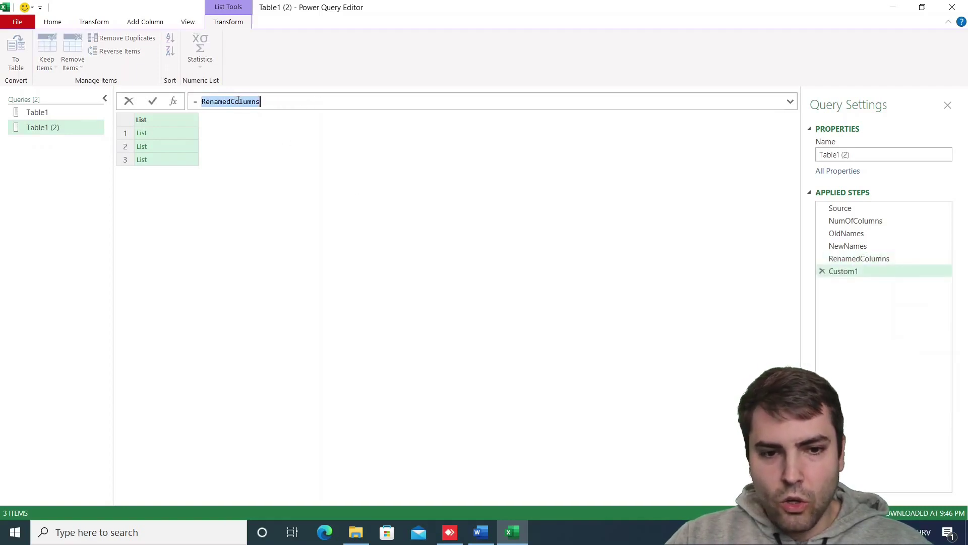
text(Source)
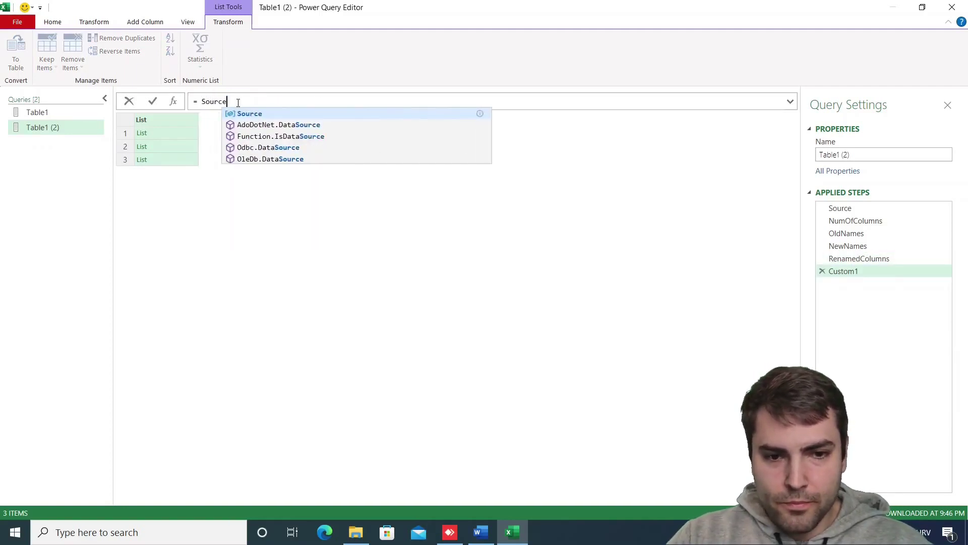
key(Escape)
key(Return)
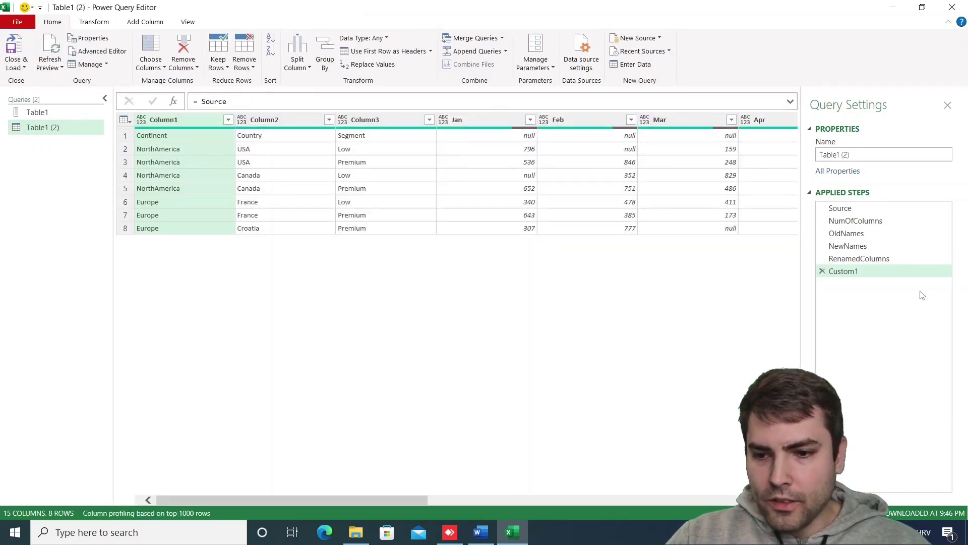
- Change the formula to = Table.RenameColumns( Source,RenamedColumns) so headers read Continent, Country, Segment
click(198, 102)
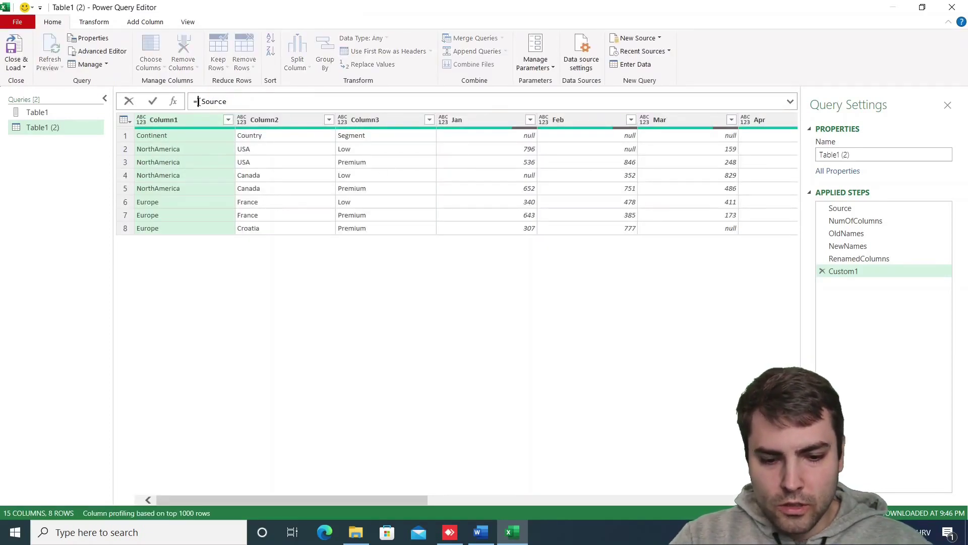
text(Table.)
text(Rename)
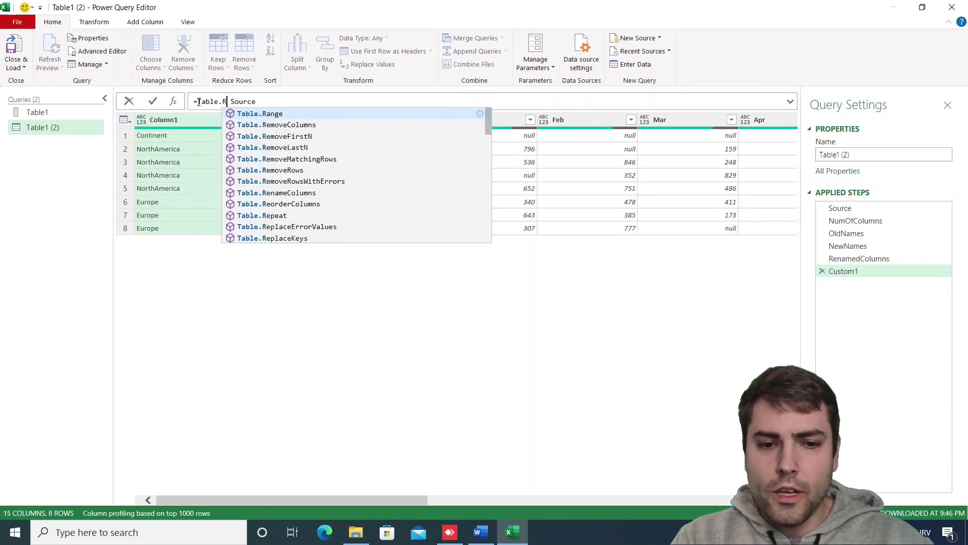
key(Tab)
text(()
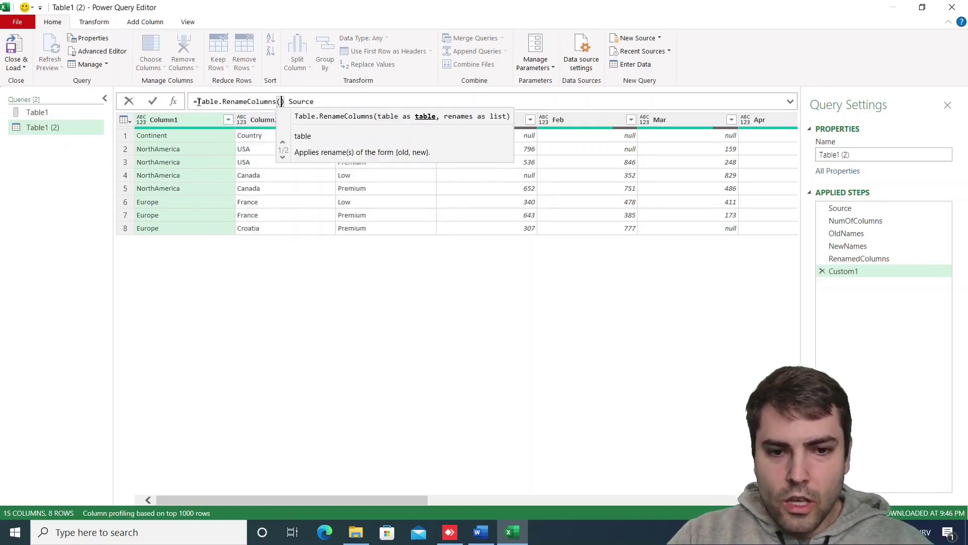
key(Delete)
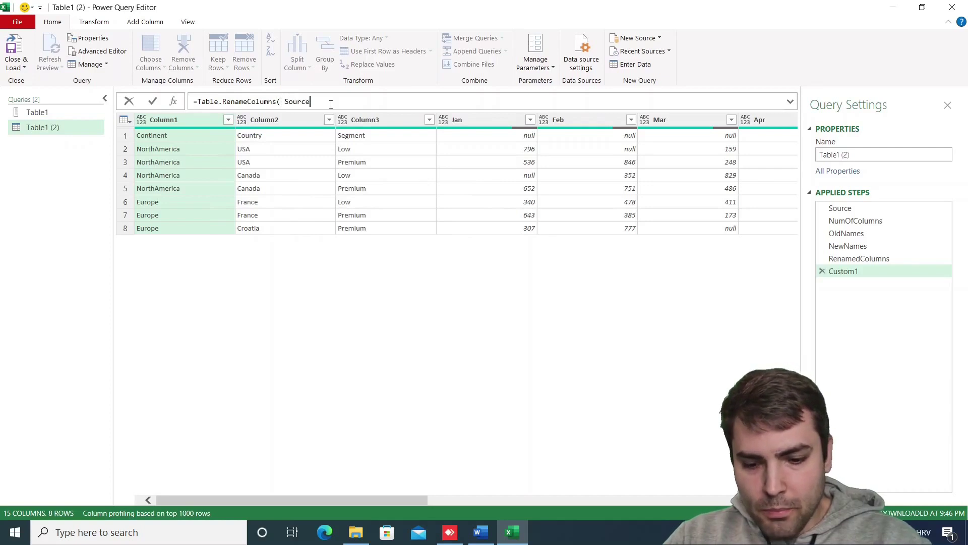
text(,)
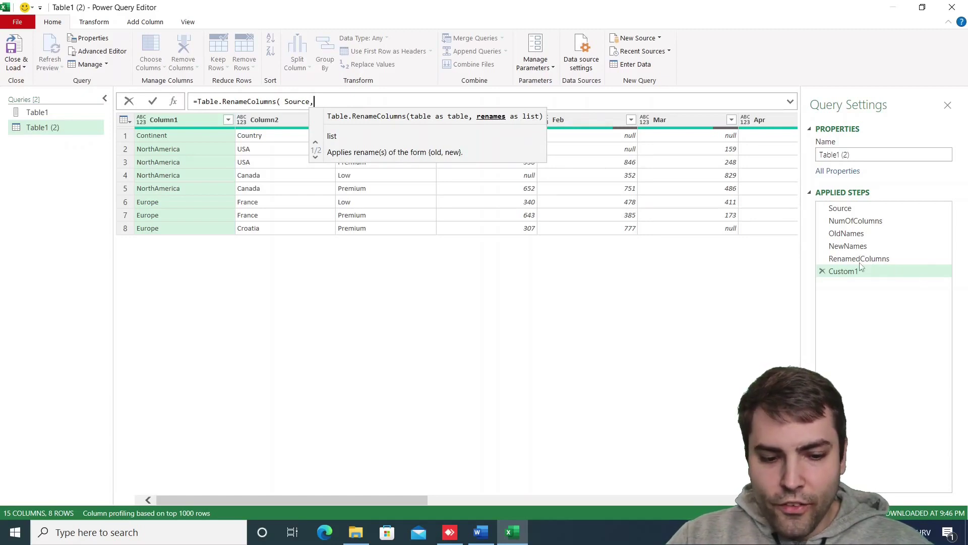
text(Ren)
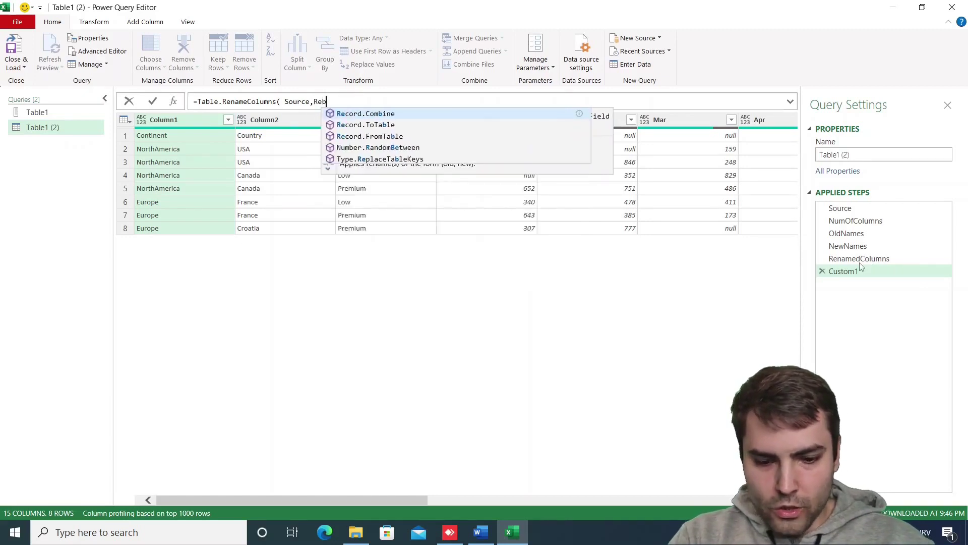
text(amed)
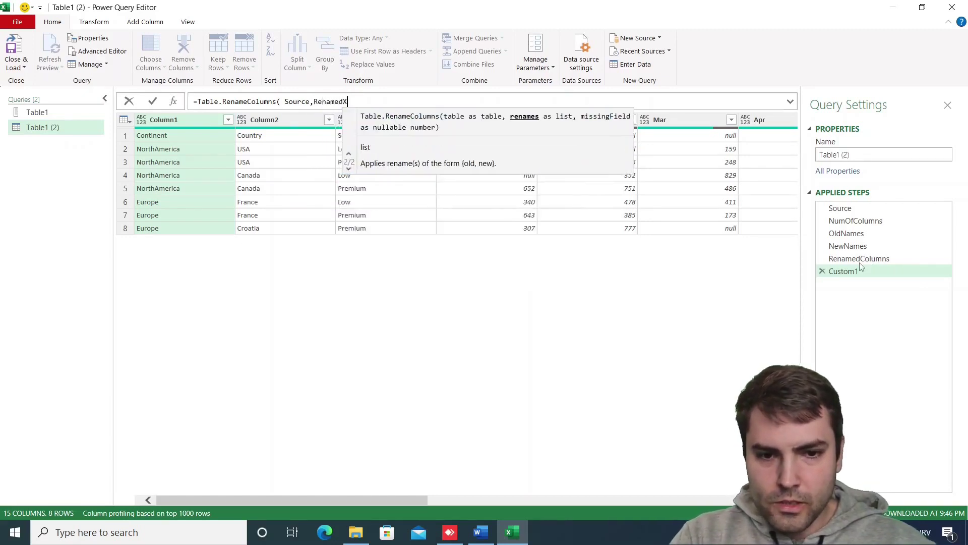
text(Columns))
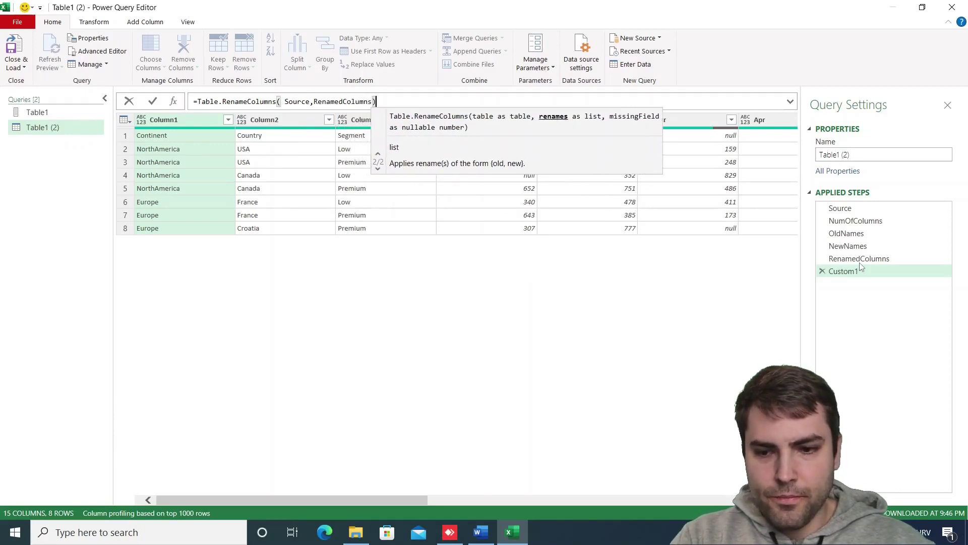
key(Return)
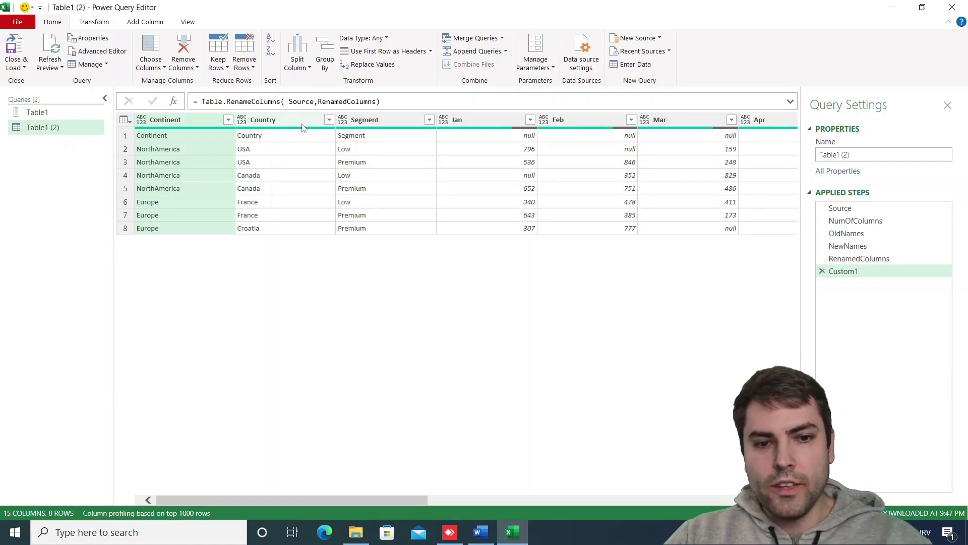
- Remove the top 1 row holding Continent, Country, Segment, leaving seven data rows
click(156, 138)
click(269, 138)
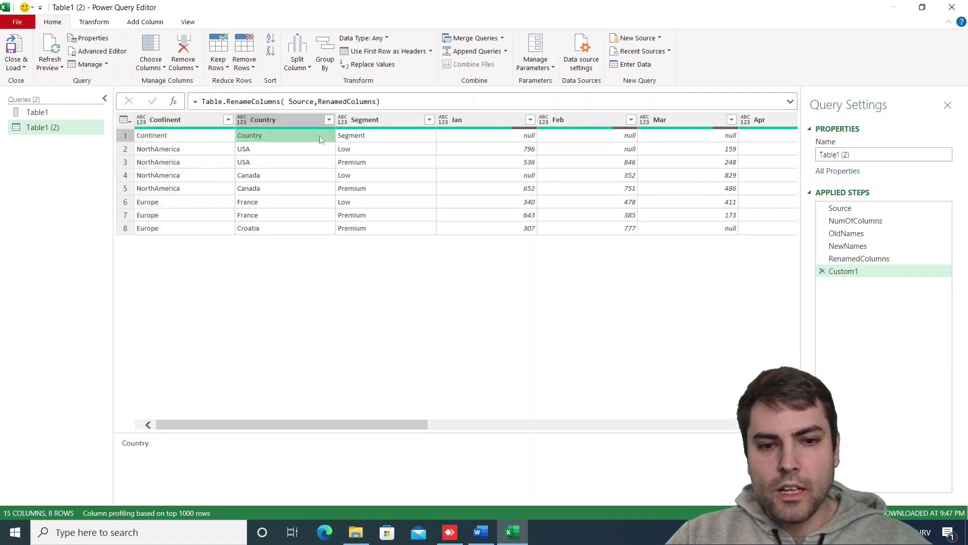
click(386, 138)
click(193, 139)
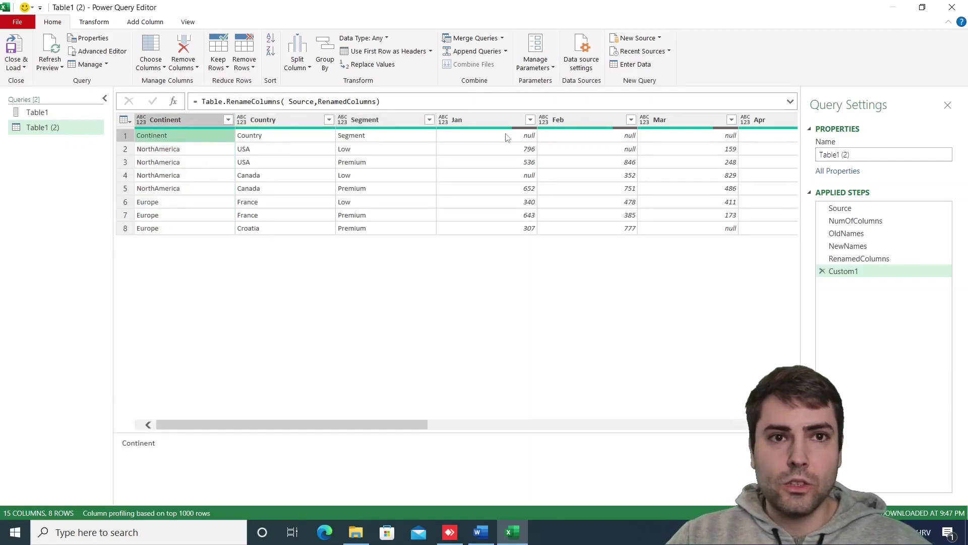
click(126, 120)
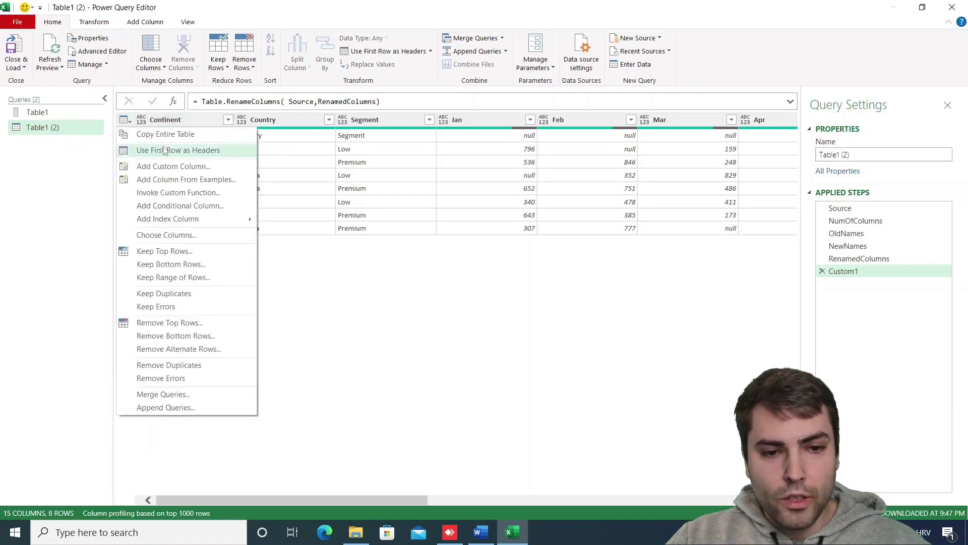
click(163, 323)
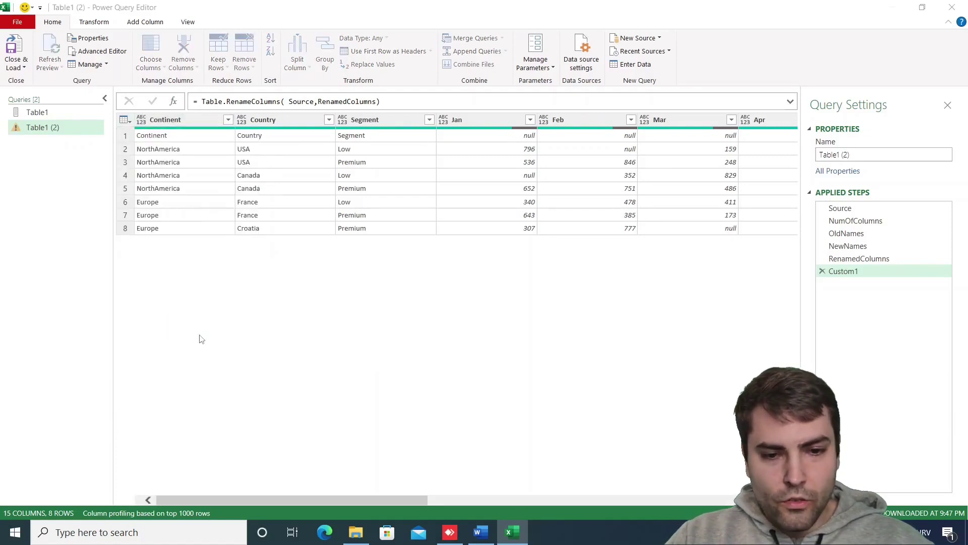
text(1)
click(620, 302)
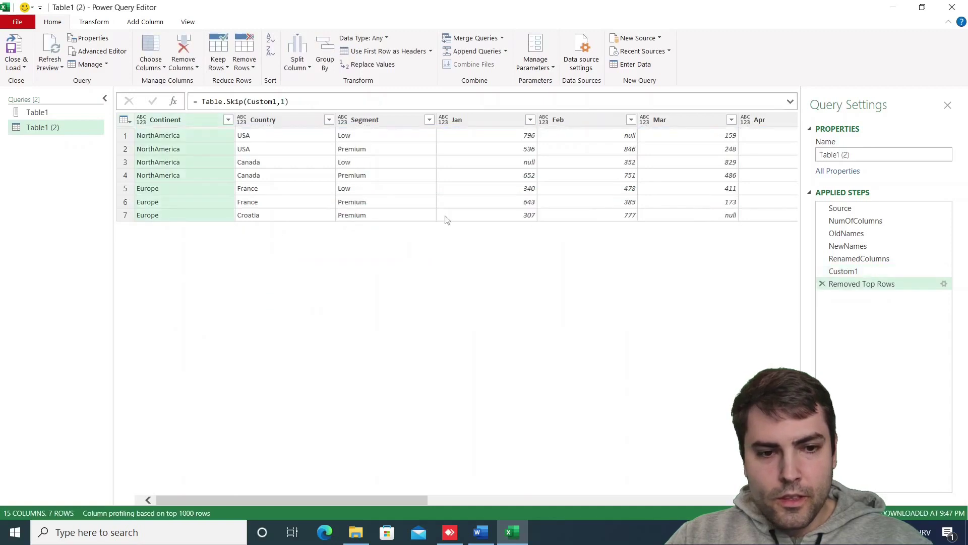
- Close & Load the query into the workbook as the Table1 (2) sheet
click(16, 65)
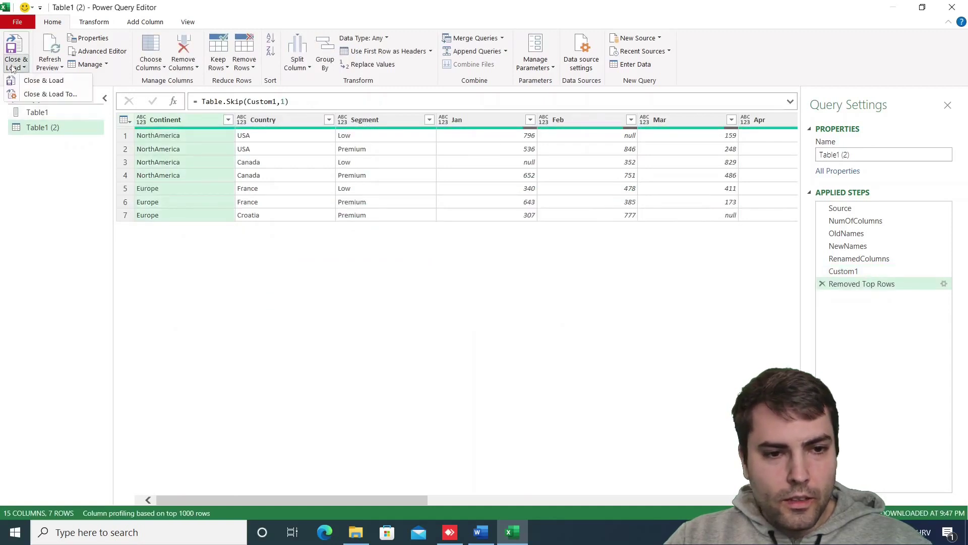
click(31, 144)
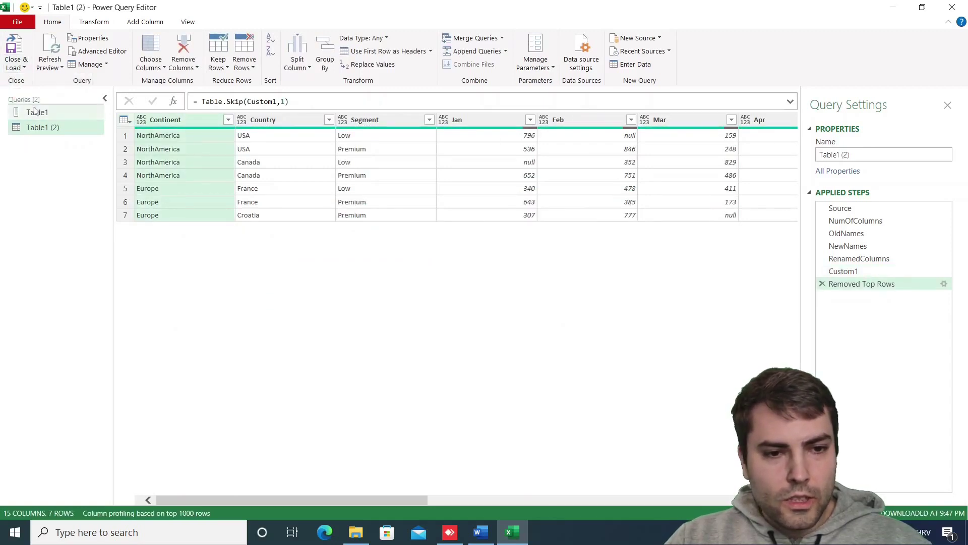
click(17, 65)
click(41, 81)
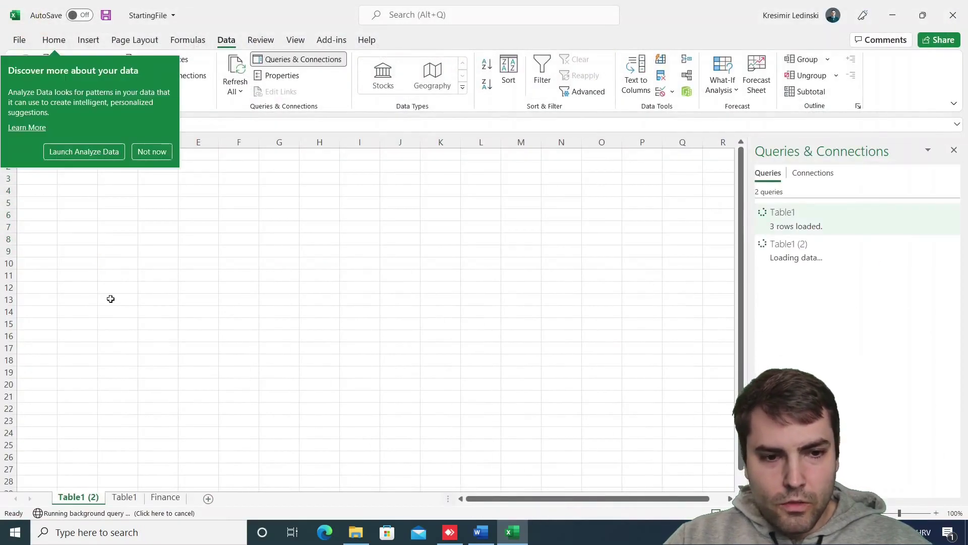
click(137, 153)
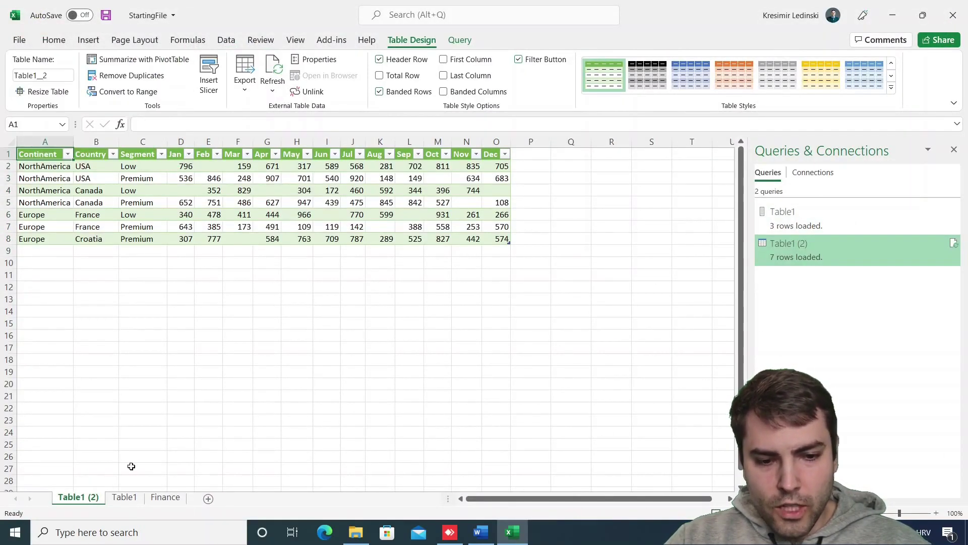
- Move the Finance sheet to the first position and check the seven-row loaded table
drag(165, 498, 66, 498)
click(120, 498)
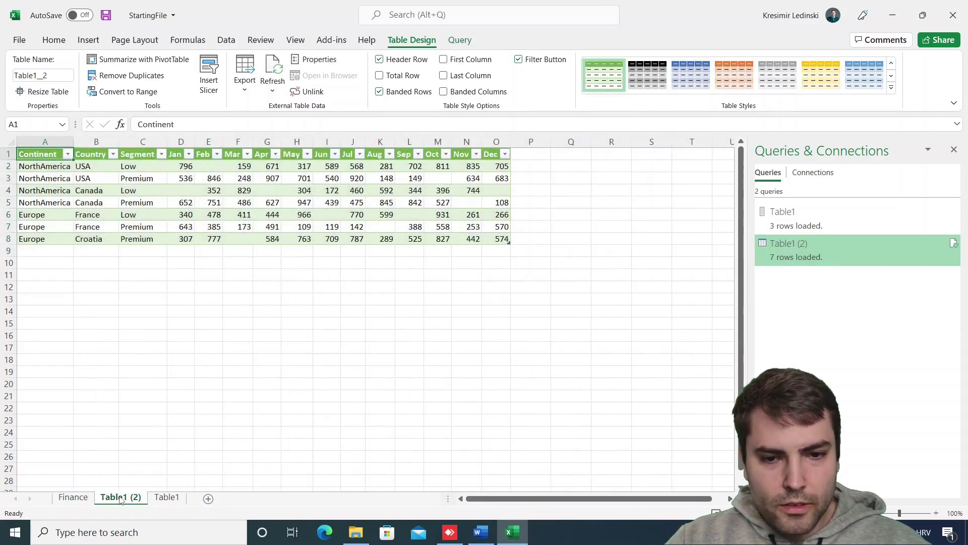
click(160, 251)
click(101, 176)
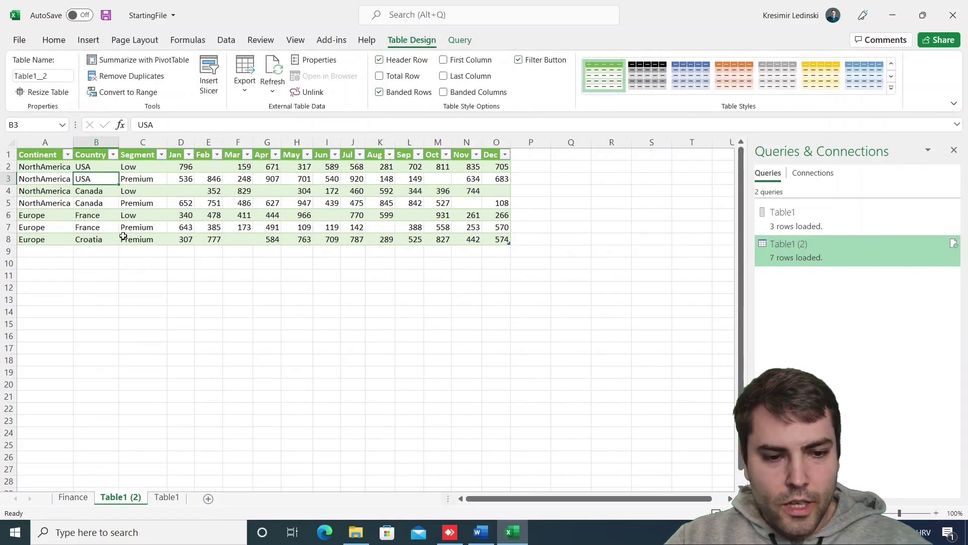
click(72, 499)
- Insert a new column D in the Finance table headed Type
click(190, 191)
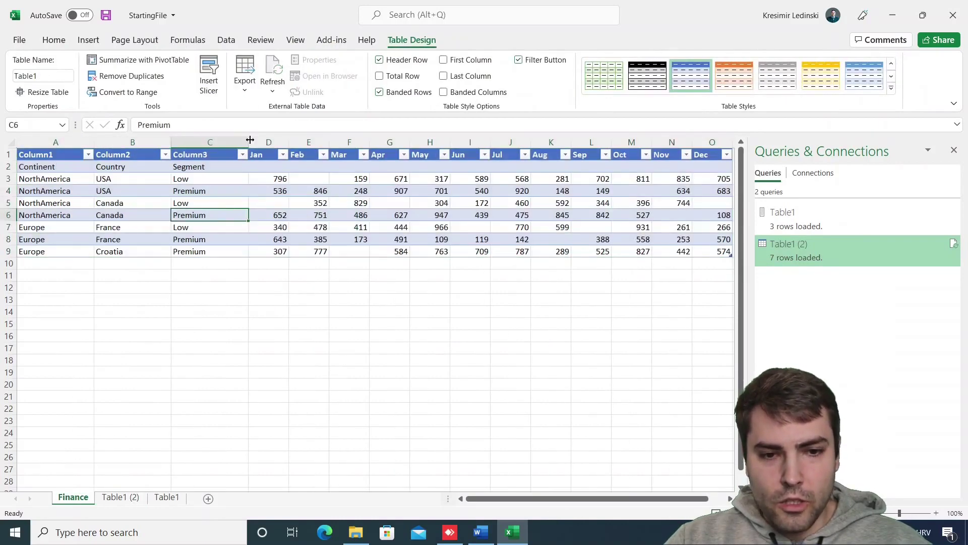
right_click(268, 143)
click(297, 248)
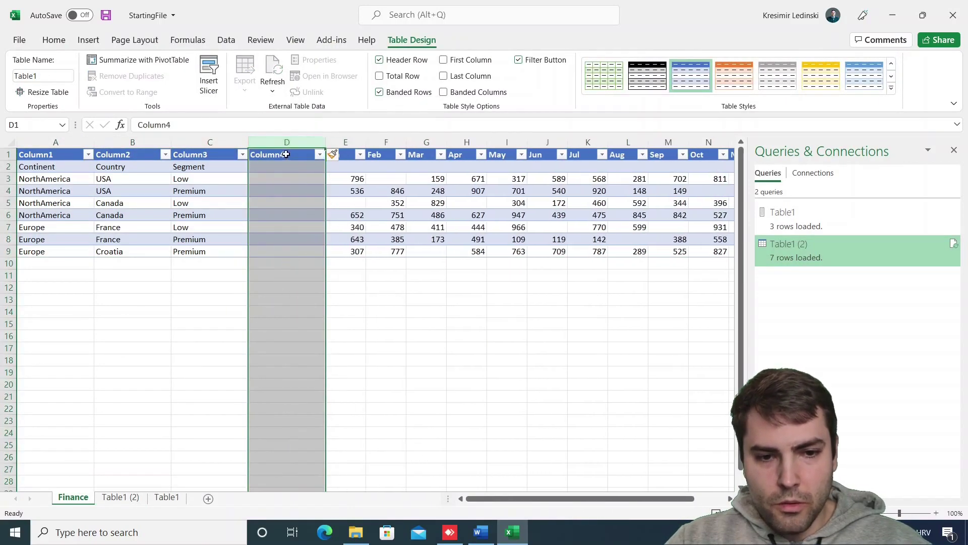
click(277, 168)
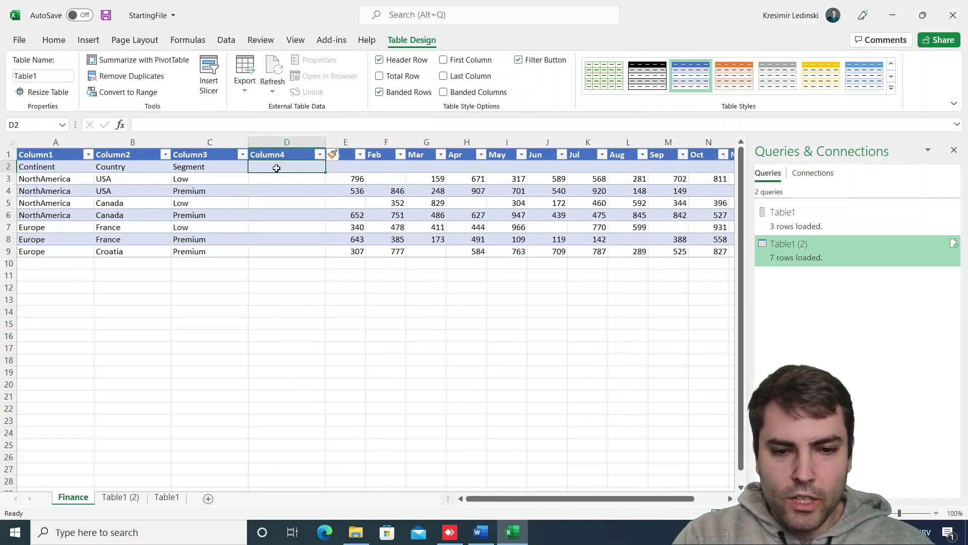
text(Type)
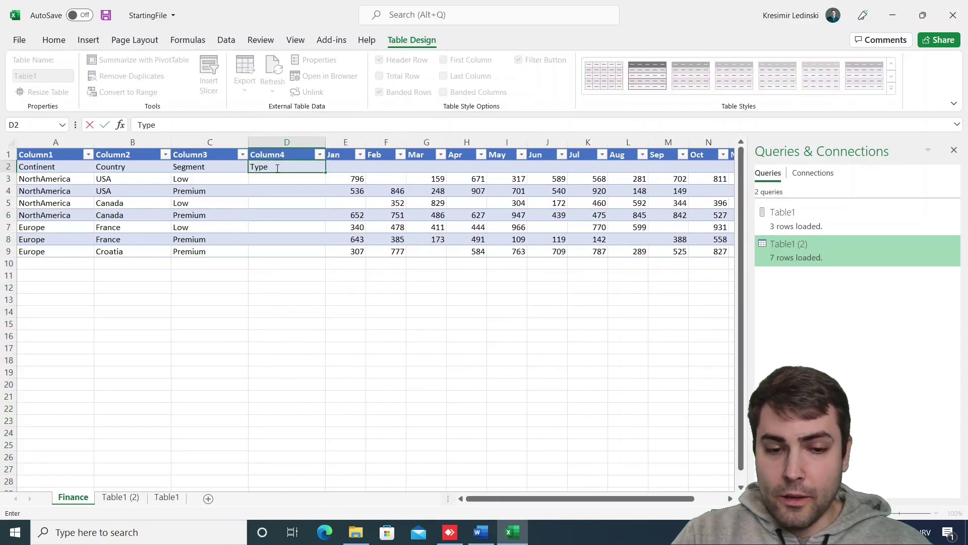
key(Return)
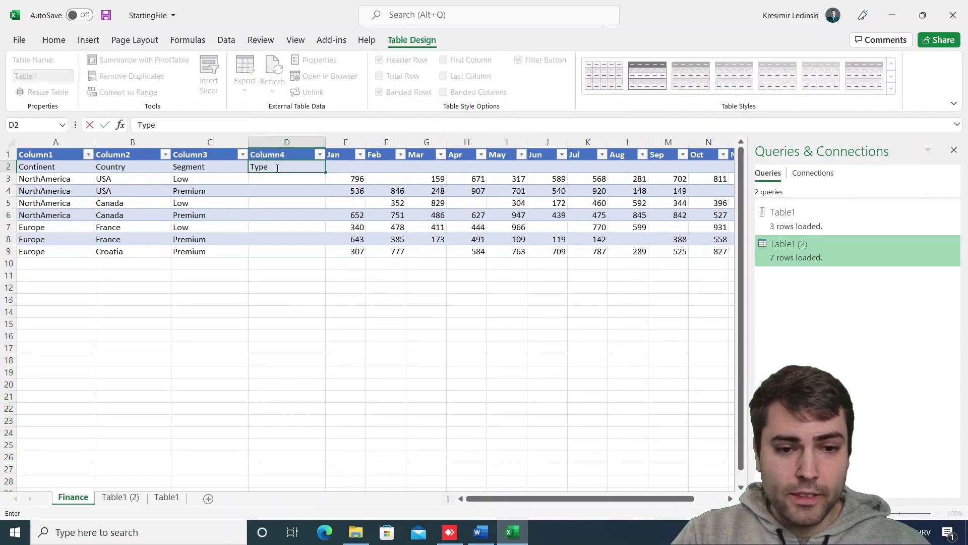
- Fill A into the four NorthAmerica rows and B into the three Europe rows
drag(277, 180, 277, 210)
text(A)
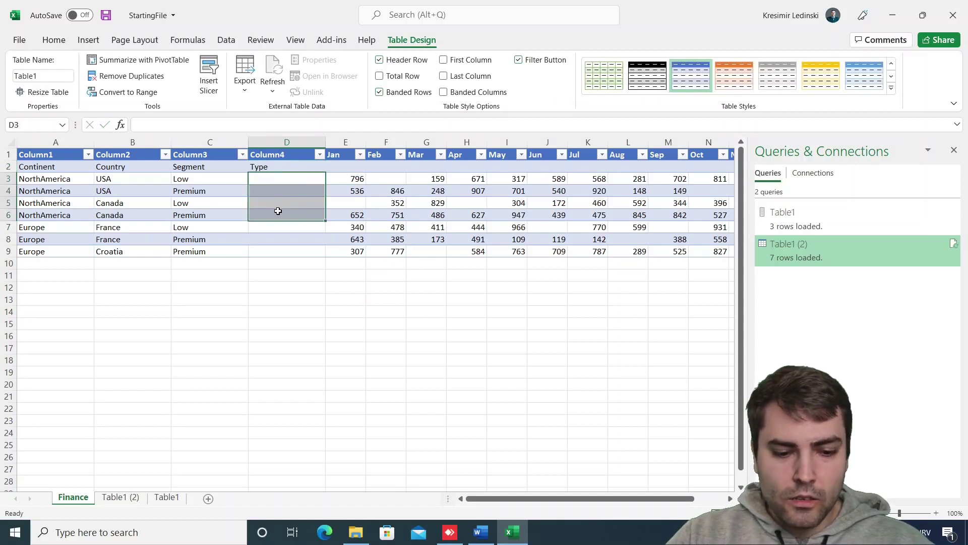
key(ctrl+Return)
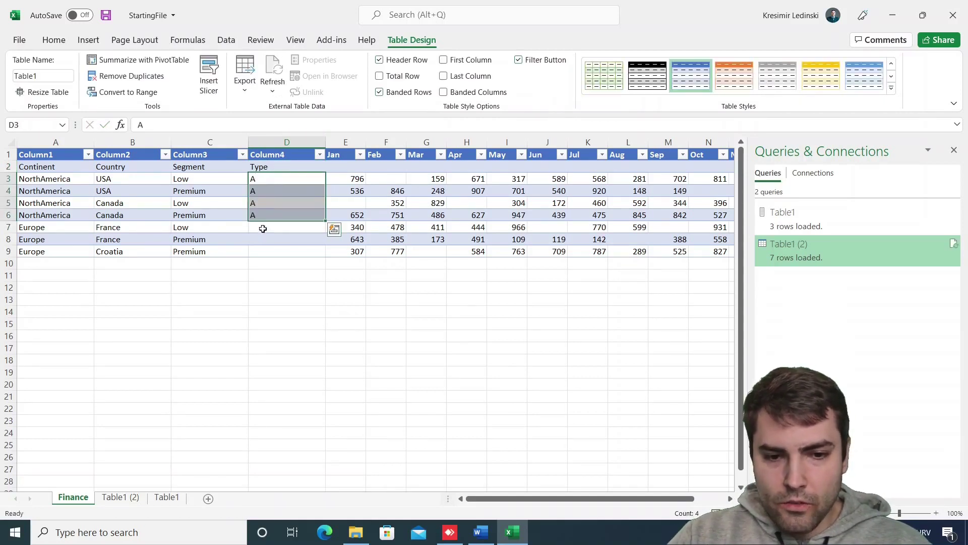
drag(261, 227, 262, 246)
text(B)
key(ctrl+Return)
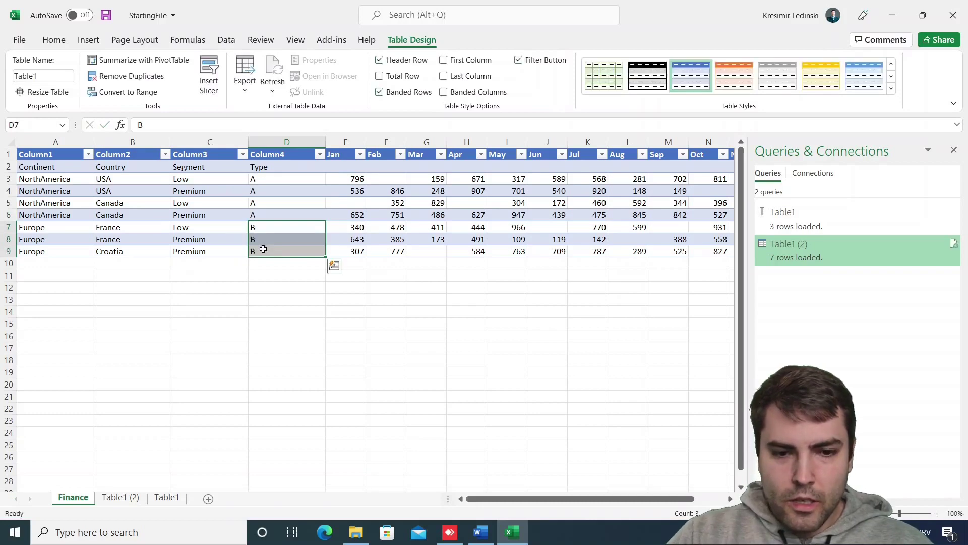
click(95, 421)
- Refresh the Table1 (2) table so it gains the Type column
click(120, 497)
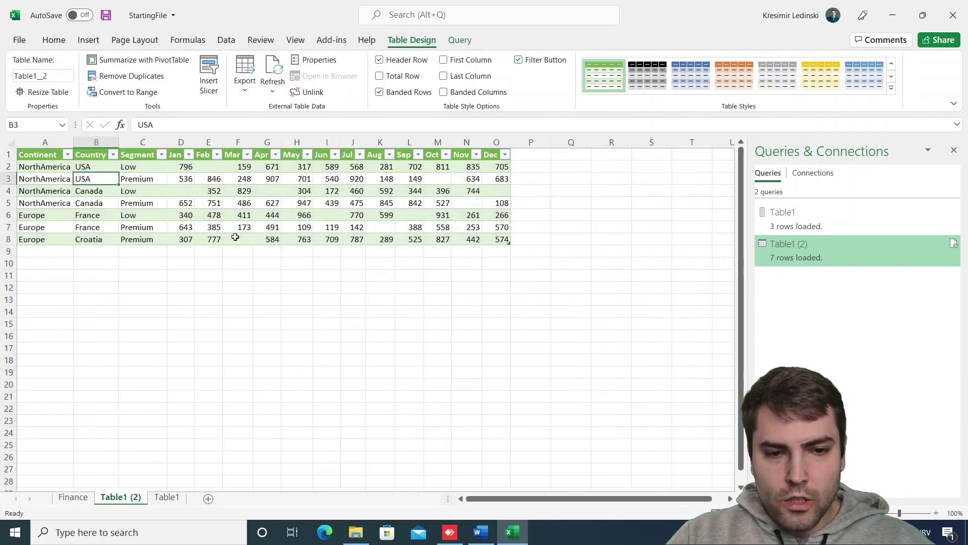
right_click(215, 197)
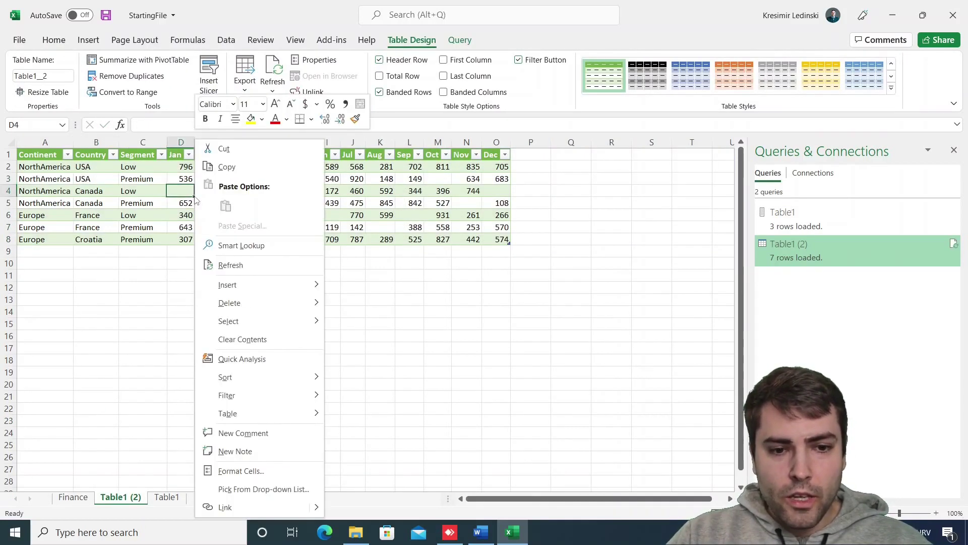
click(248, 264)
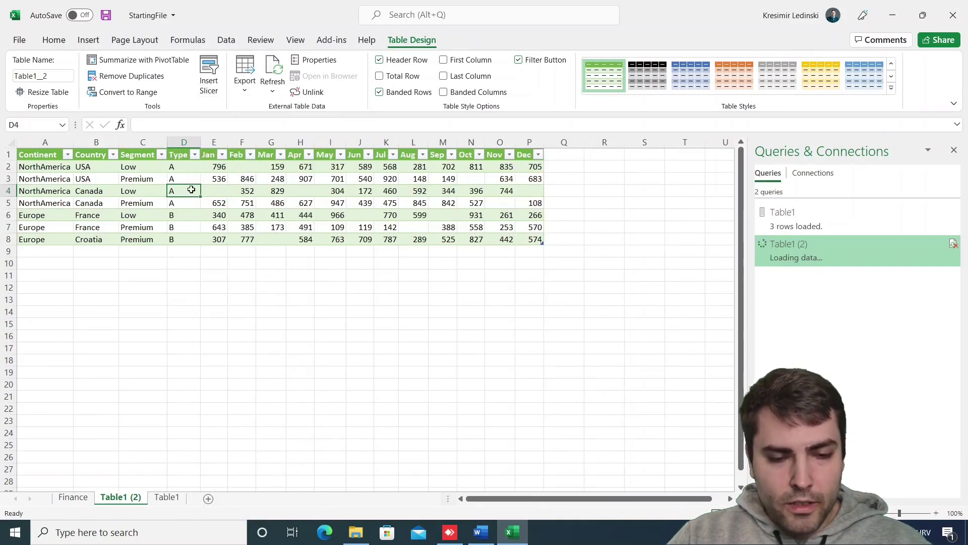
drag(38, 166, 189, 238)
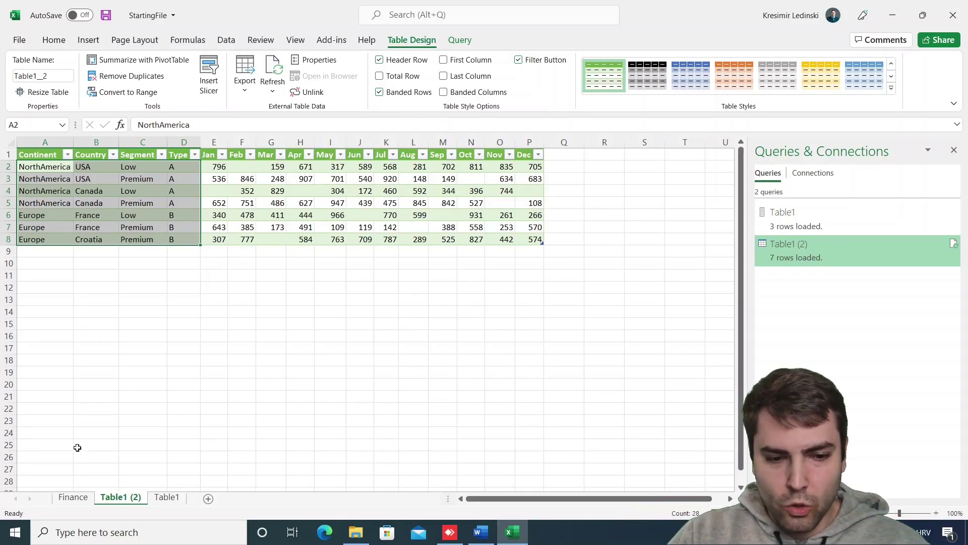
- On Finance, insert a blank row above the source table and move the Type column next to Continent
click(73, 495)
right_click(8, 154)
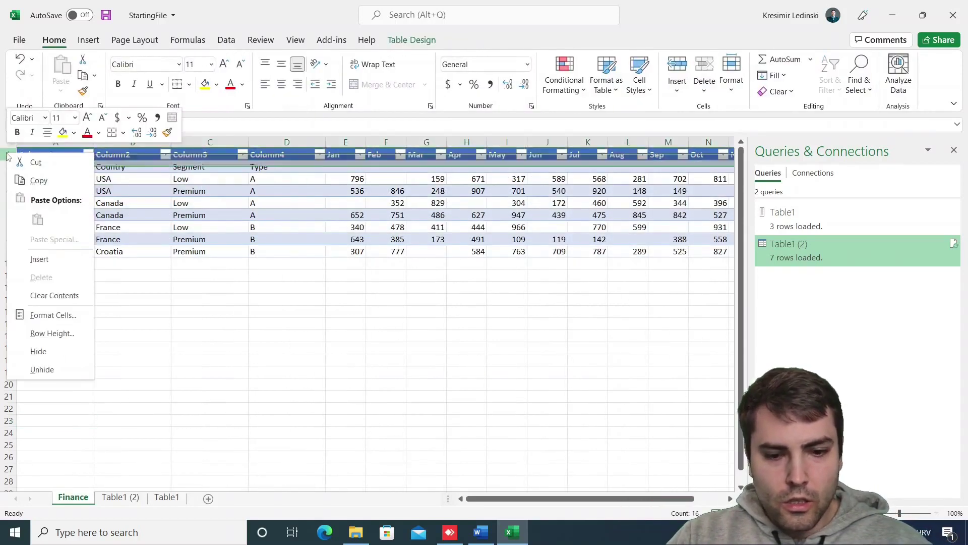
click(31, 255)
click(273, 166)
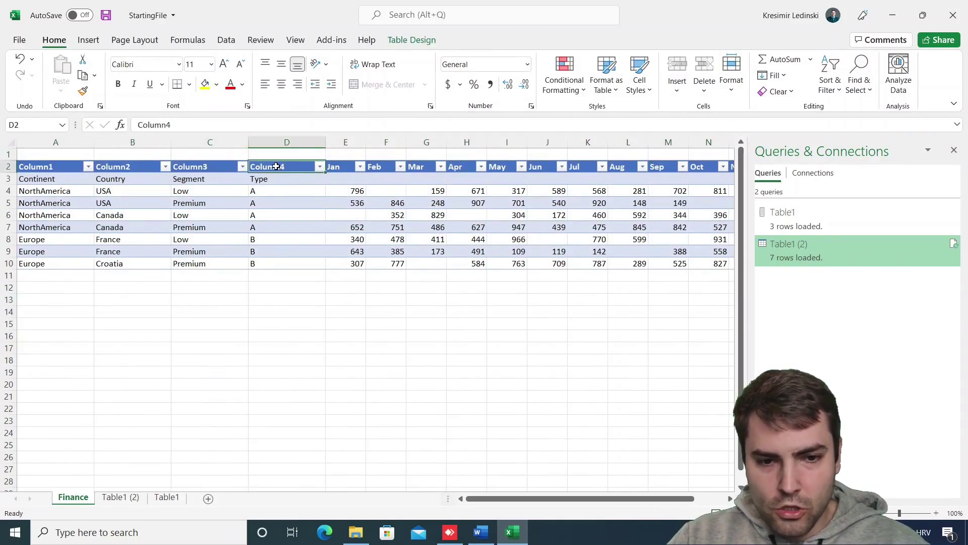
drag(276, 166, 274, 260)
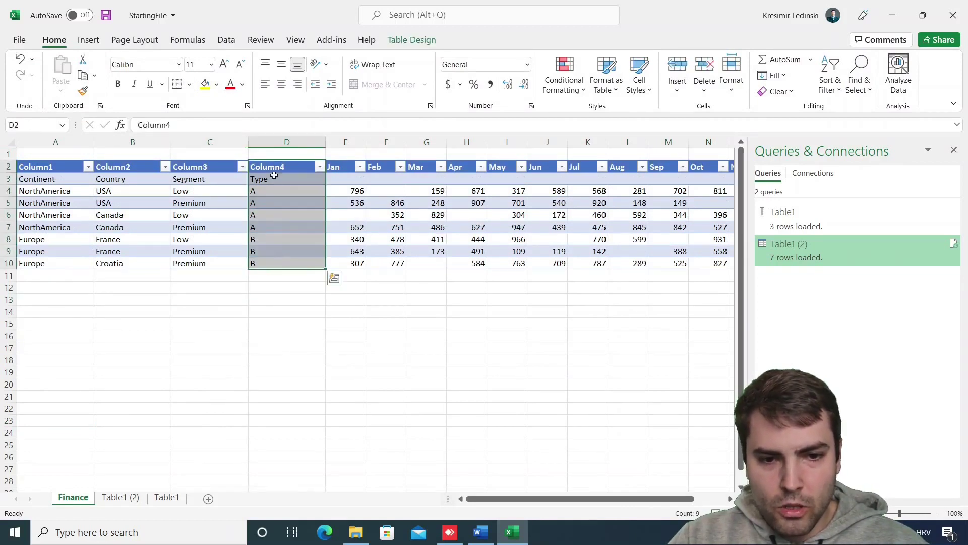
drag(278, 160, 111, 277)
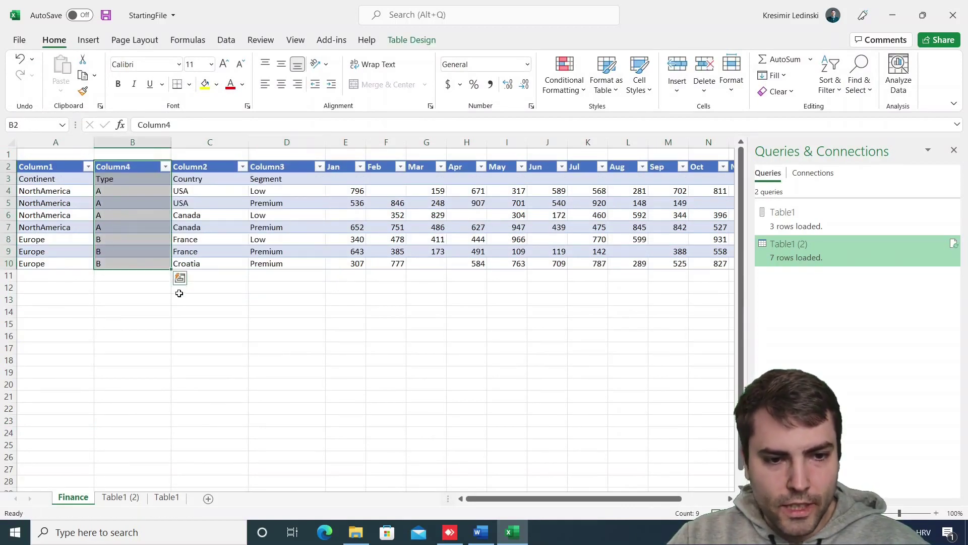
- Refresh the Table1 (2) table and check that Type now appears second, after Continent
click(120, 497)
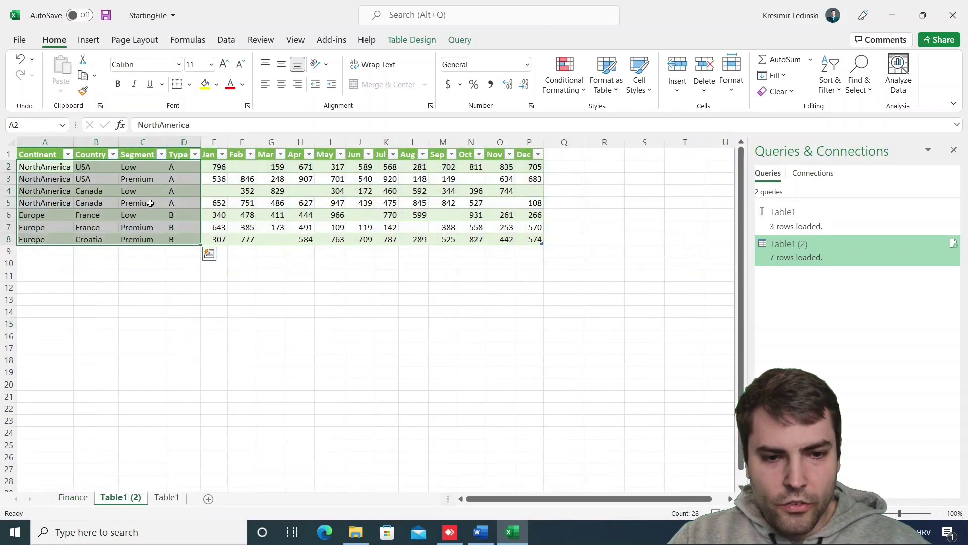
right_click(152, 202)
click(159, 265)
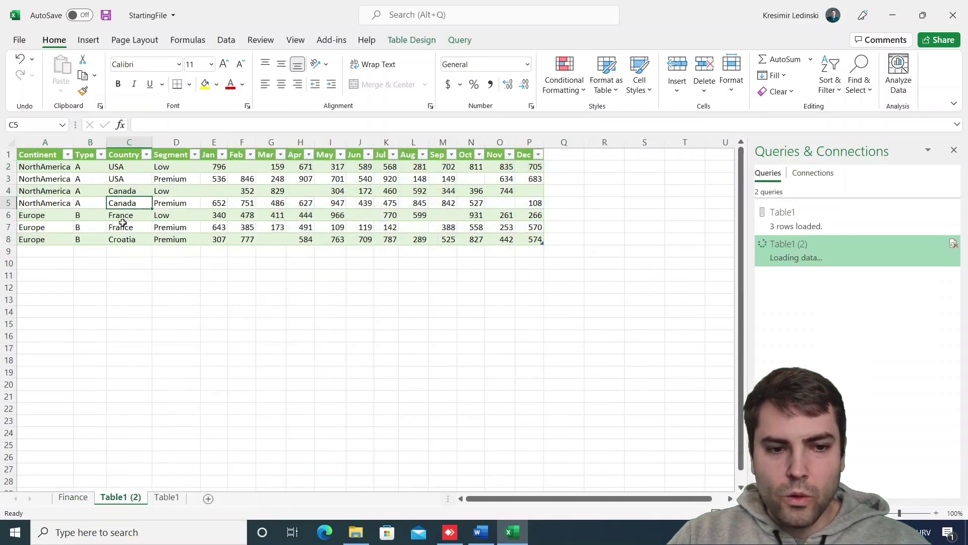
click(88, 179)
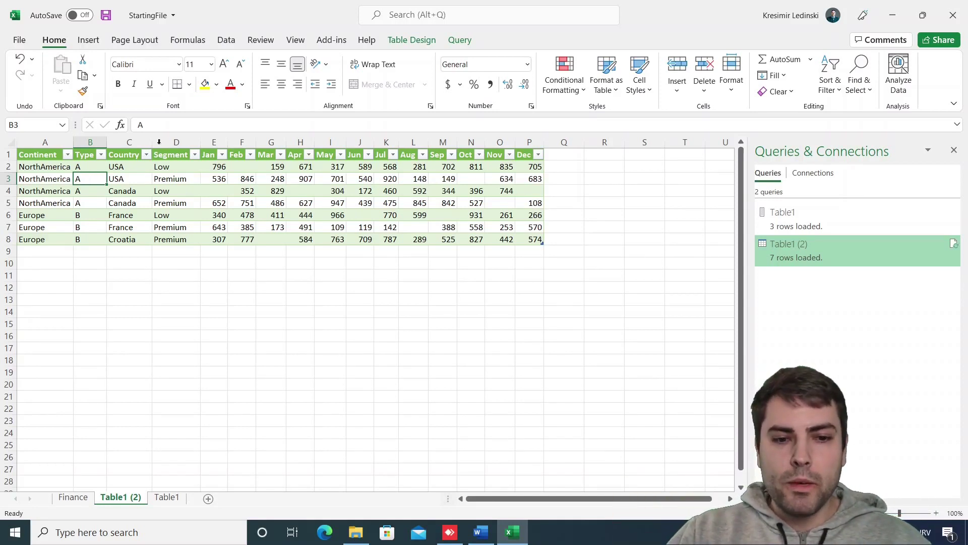
drag(212, 142, 530, 142)
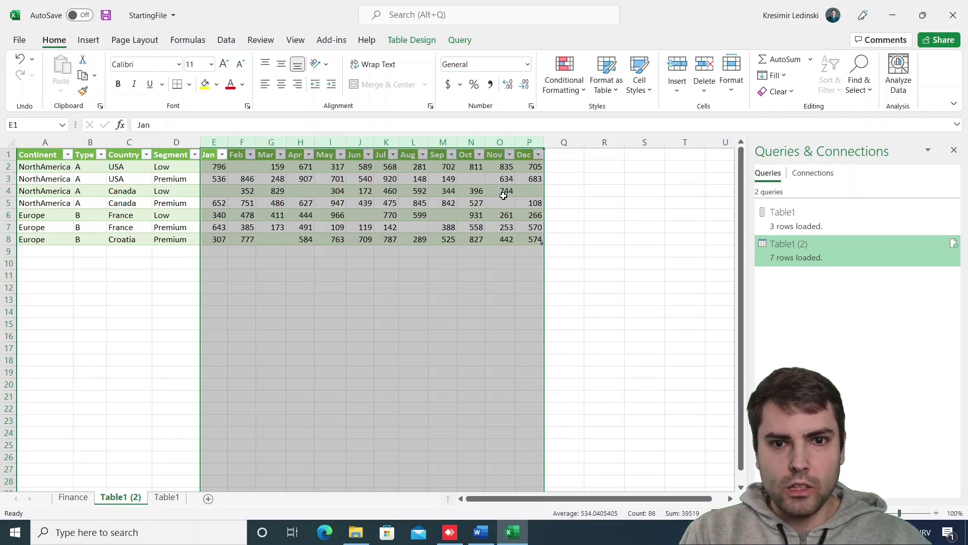
- Launch the Power Query Editor and step through NumOfColumns, OldNames, NewNames and RenamedColumns
click(226, 40)
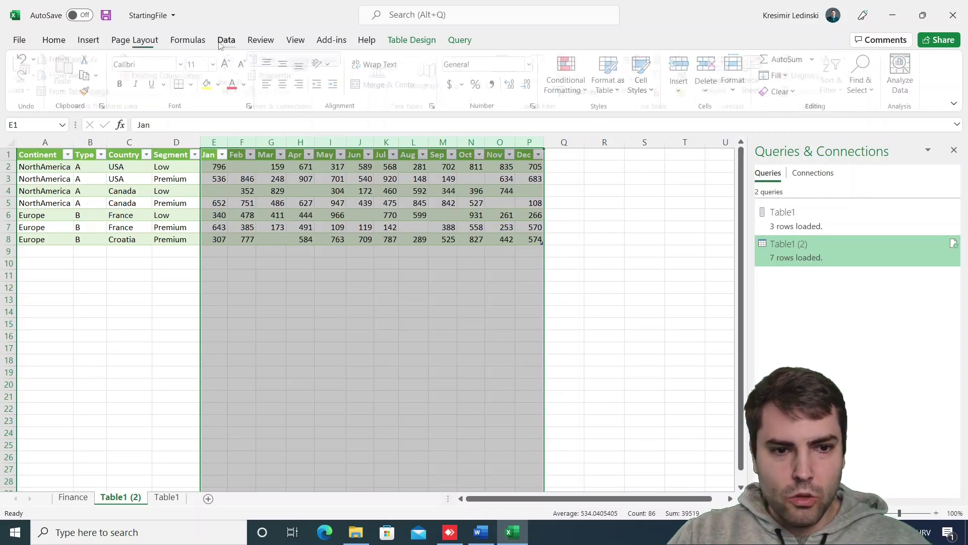
click(25, 73)
click(79, 316)
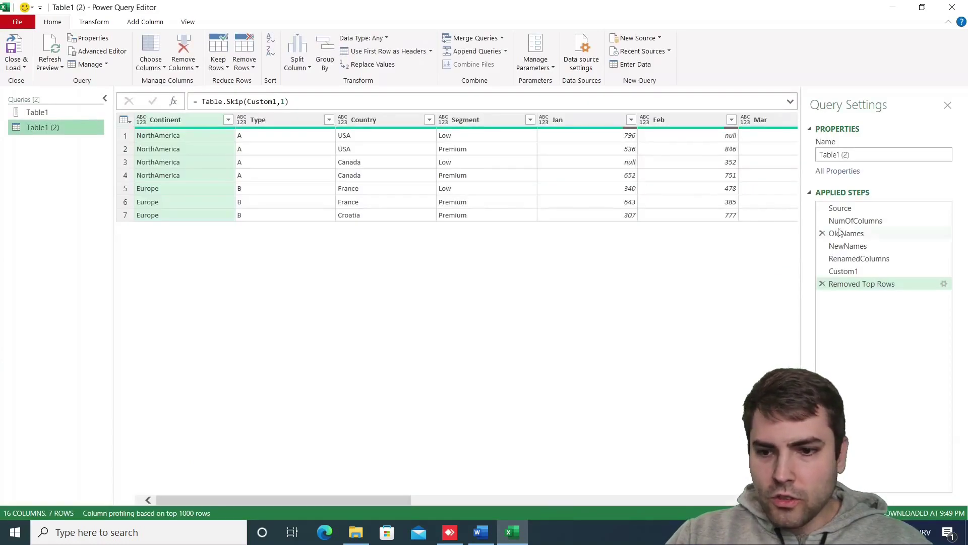
click(854, 222)
click(854, 235)
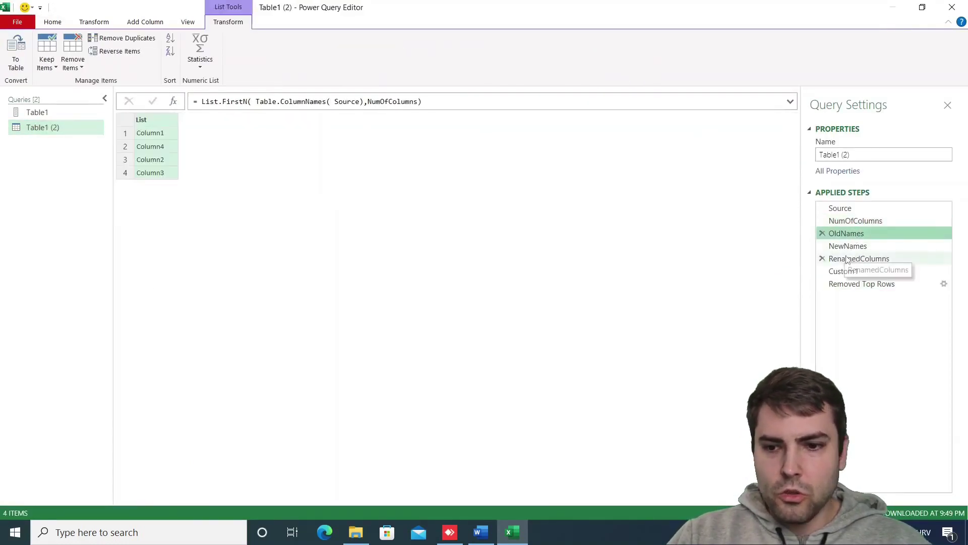
click(849, 247)
click(851, 259)
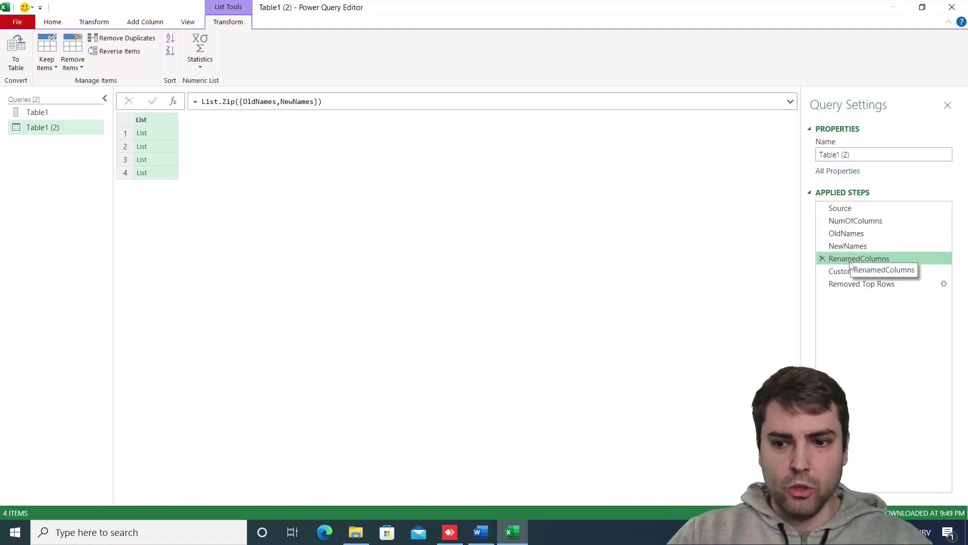
- Recheck NumOfColumns (4), the name lists including Type, the rename pairs, Source and Removed Top Rows
click(854, 220)
click(854, 235)
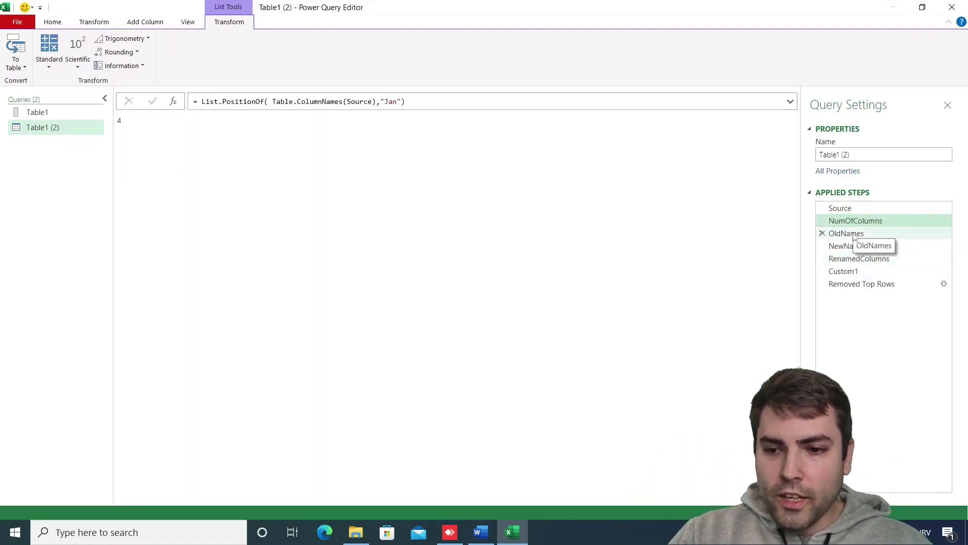
click(852, 247)
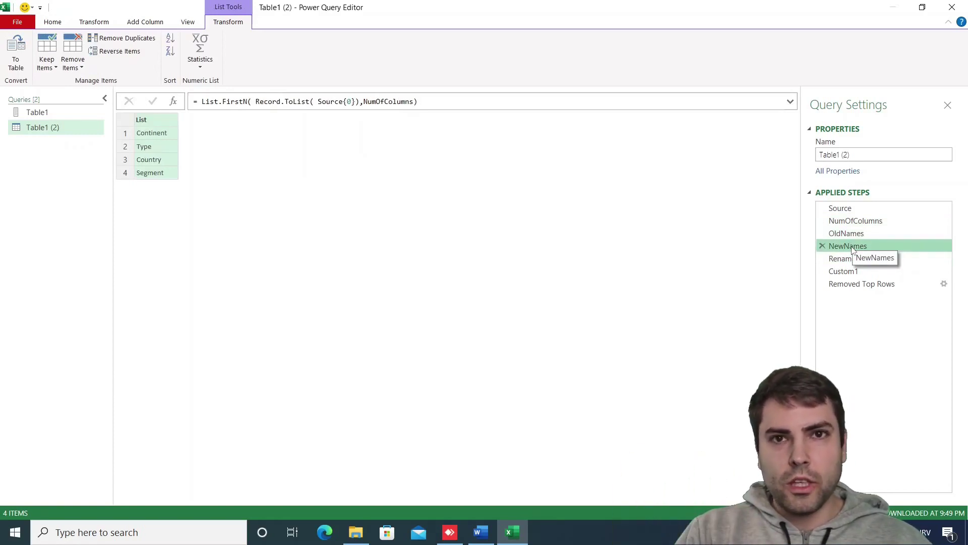
click(852, 259)
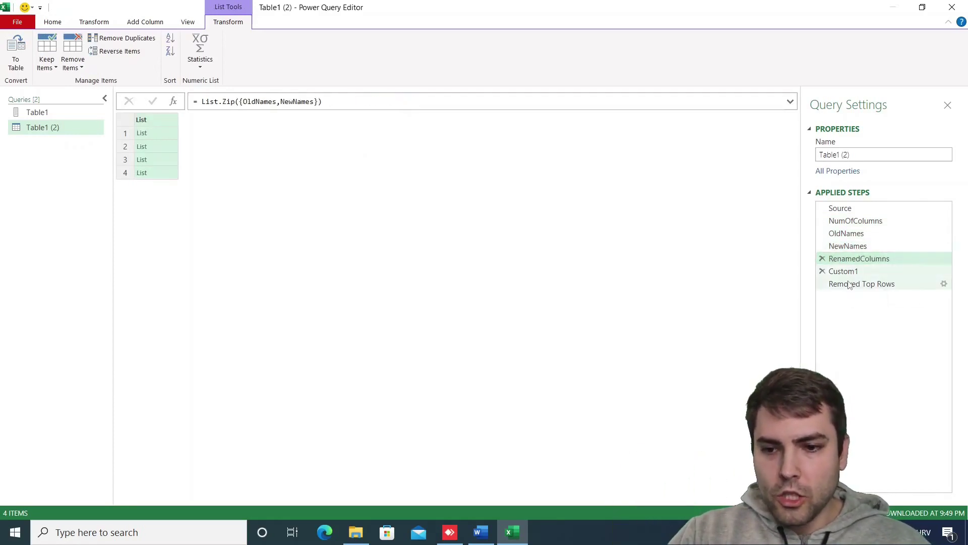
click(850, 285)
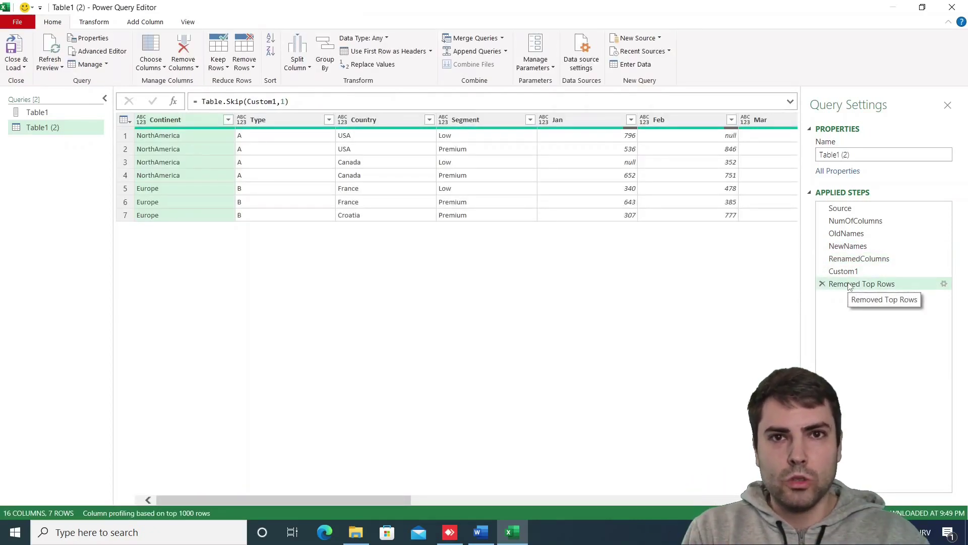
click(856, 210)
click(857, 283)
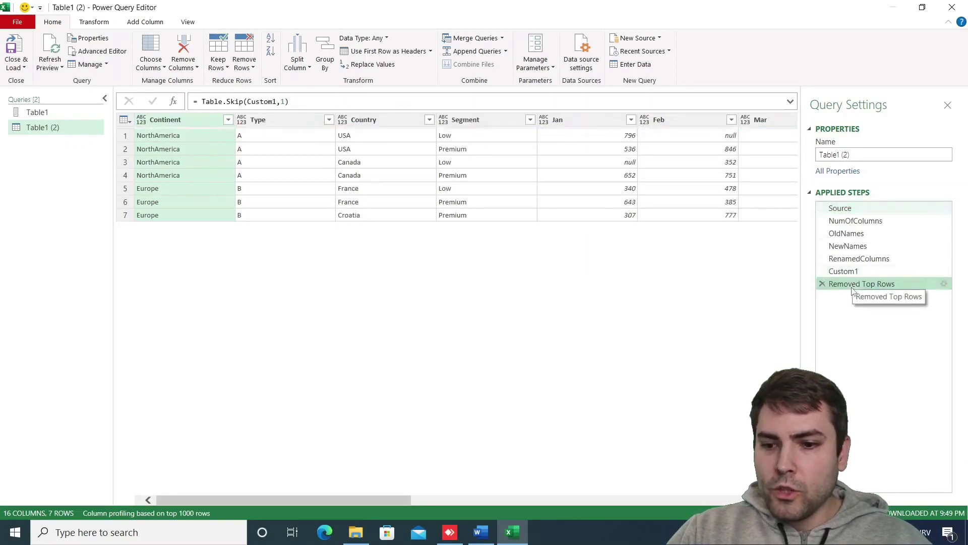